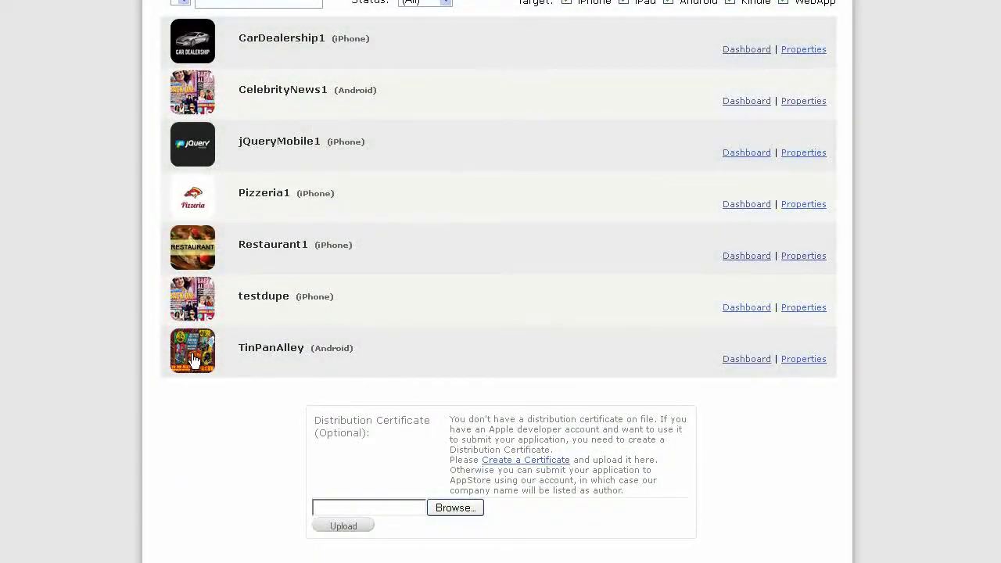
Open the TinPanAlley app's Application Dashboard from My Applications
left_click(192, 360)
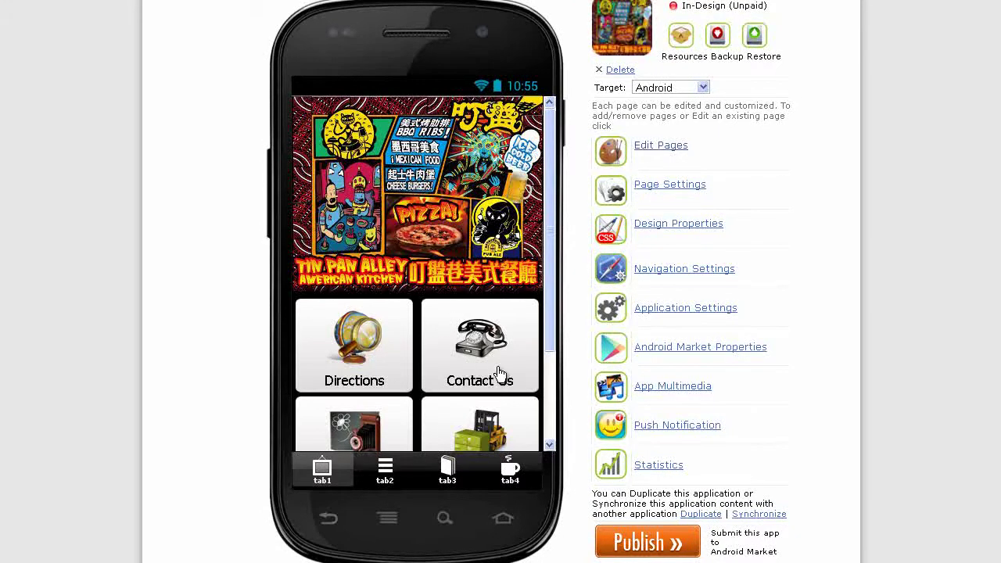
Add a new page named 'Address' using the About Us page type
left_click(677, 153)
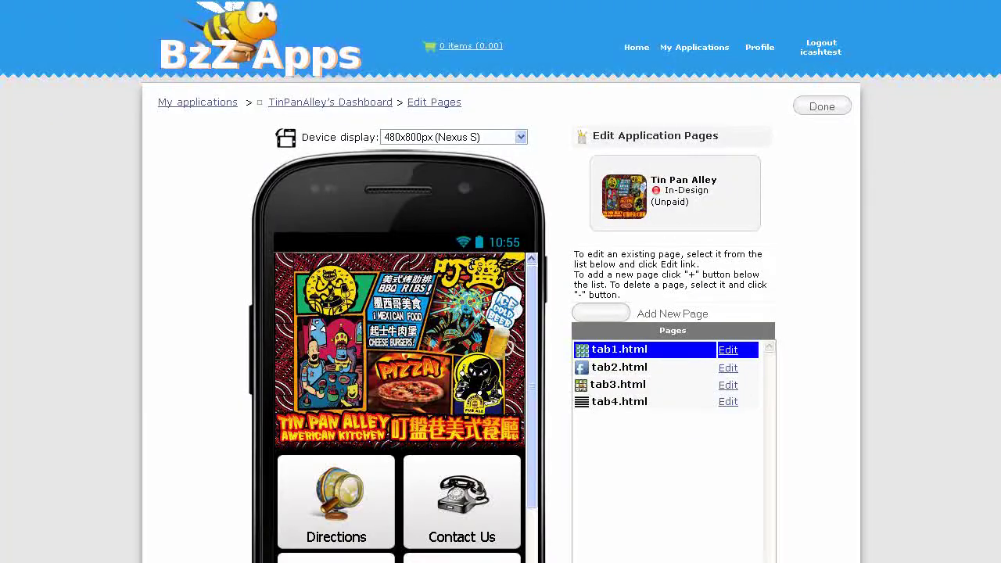
scroll(351, 332, "down", 3)
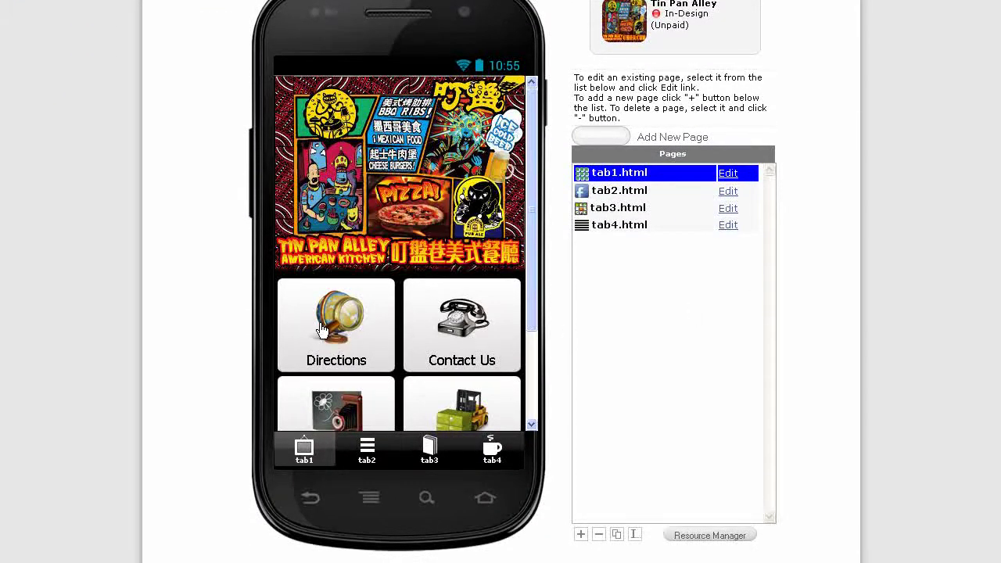
left_click(640, 139)
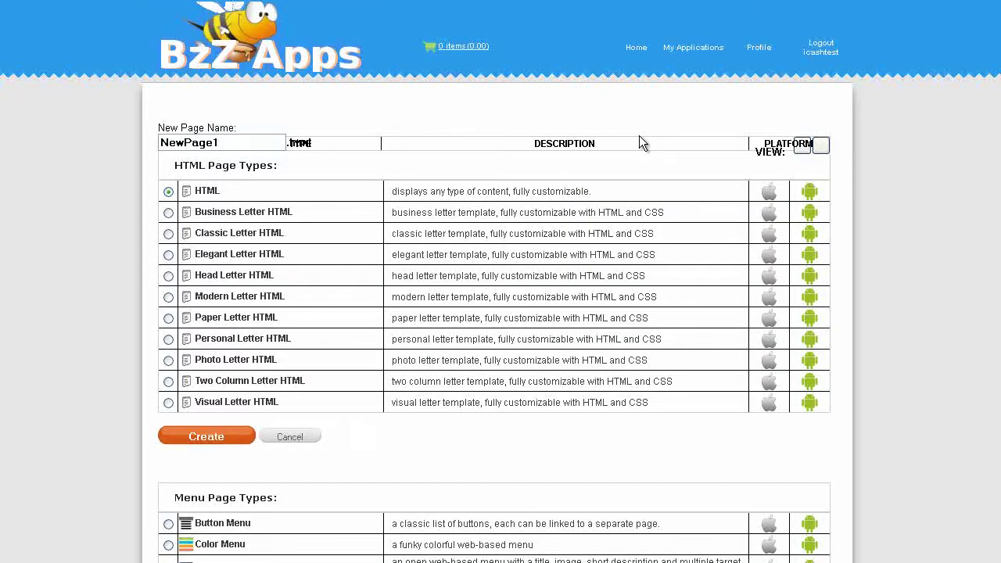
left_click(817, 139)
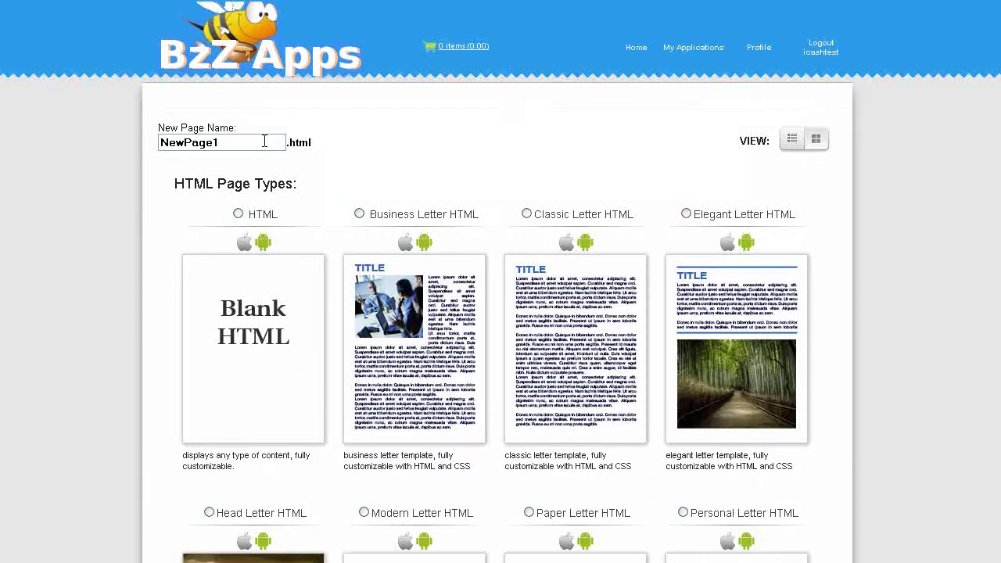
key("ctrl+a")
type("Addre")
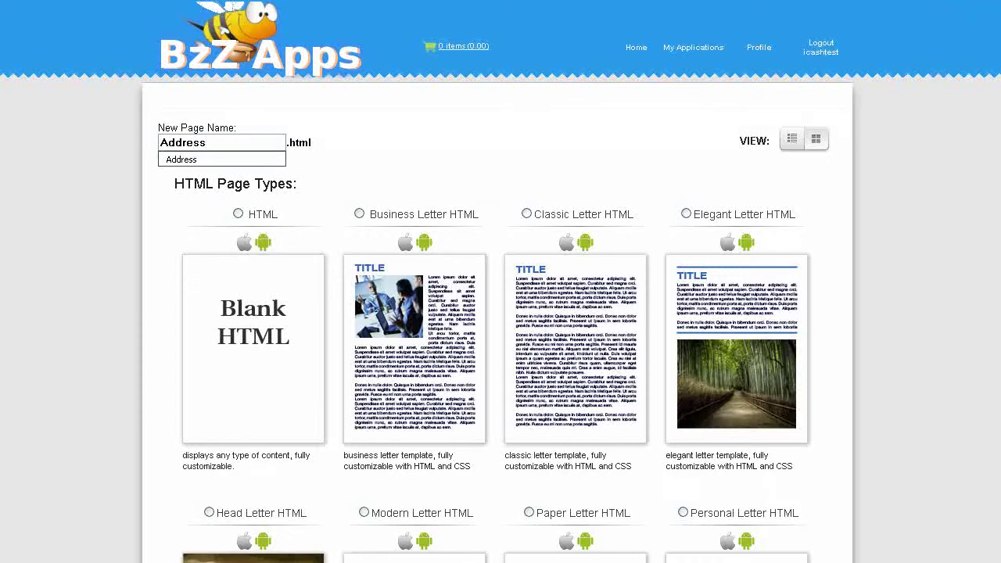
left_click_drag(988, 16, 988, 172)
scroll(988, 173, "down", 3)
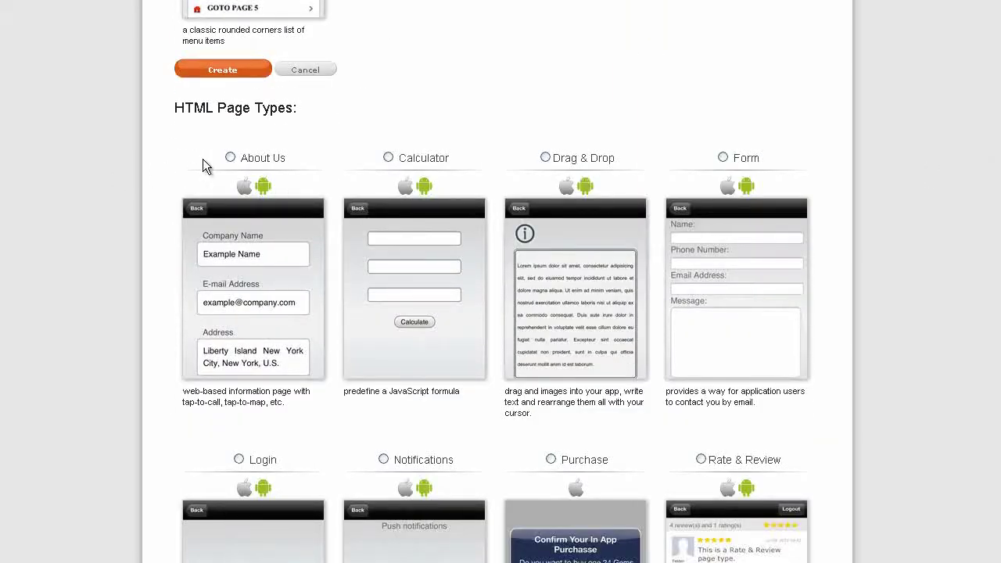
left_click(232, 157)
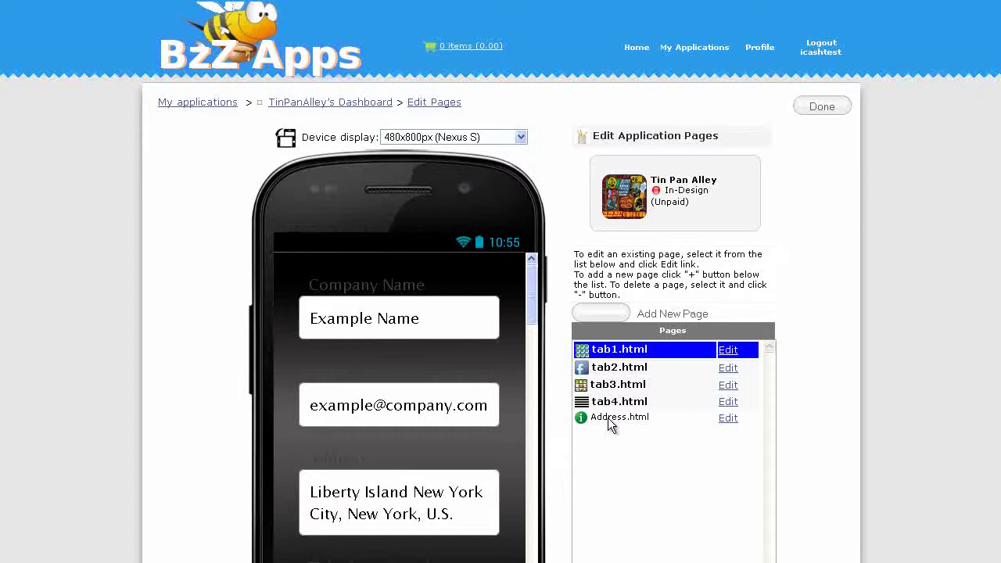
On Address.html, give the Company Name entry title 'Tin Pan Alley', description 'Map and Directions', and the map scheme
left_click(608, 417)
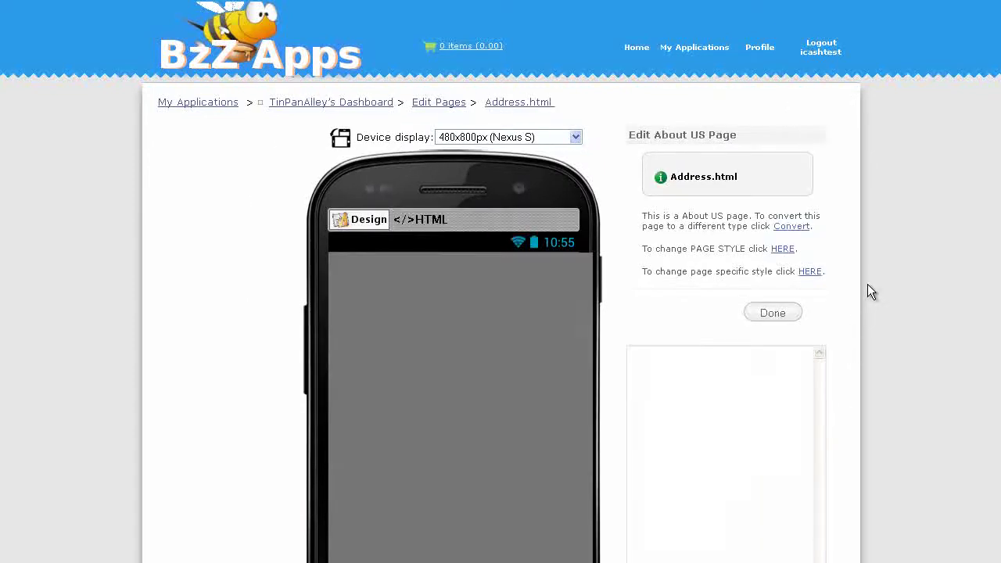
scroll(867, 284, "down", 3)
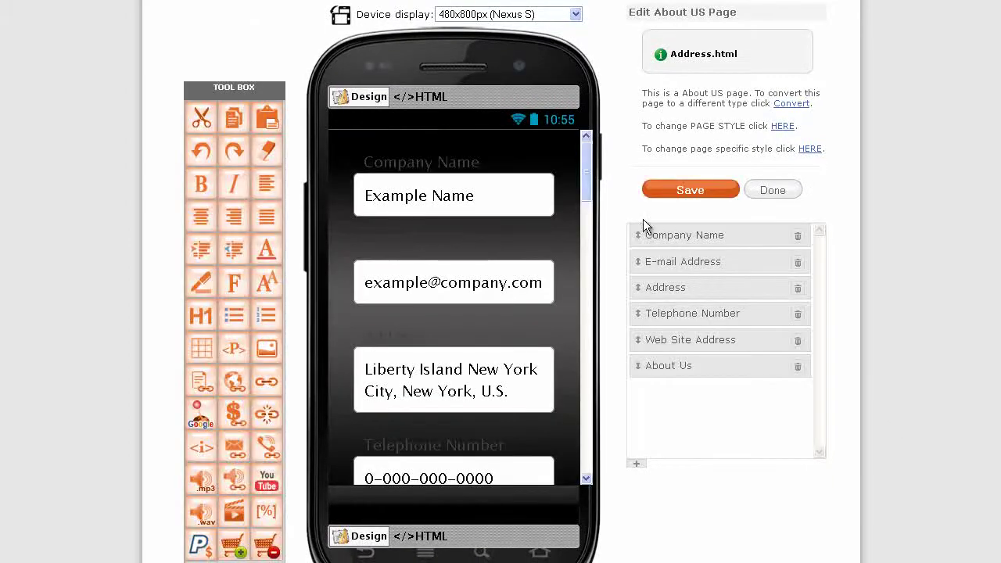
left_click(647, 234)
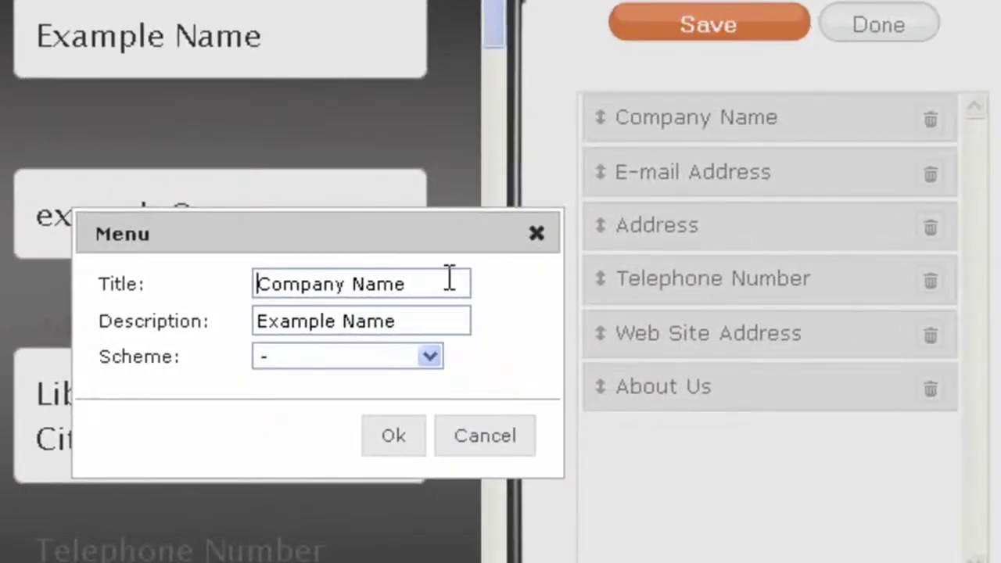
left_click_drag(563, 313, 413, 316)
type("T")
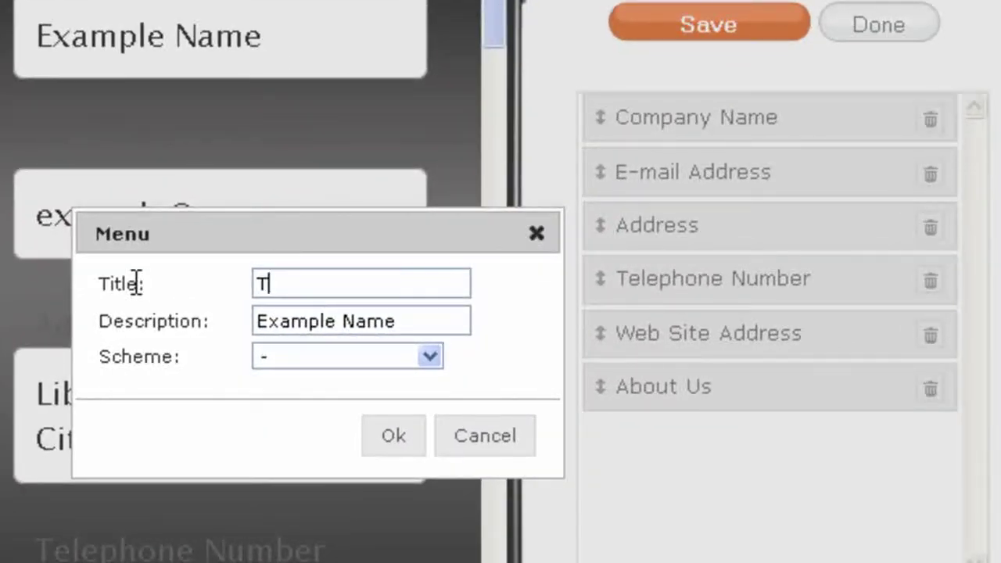
type("in Pan Alley")
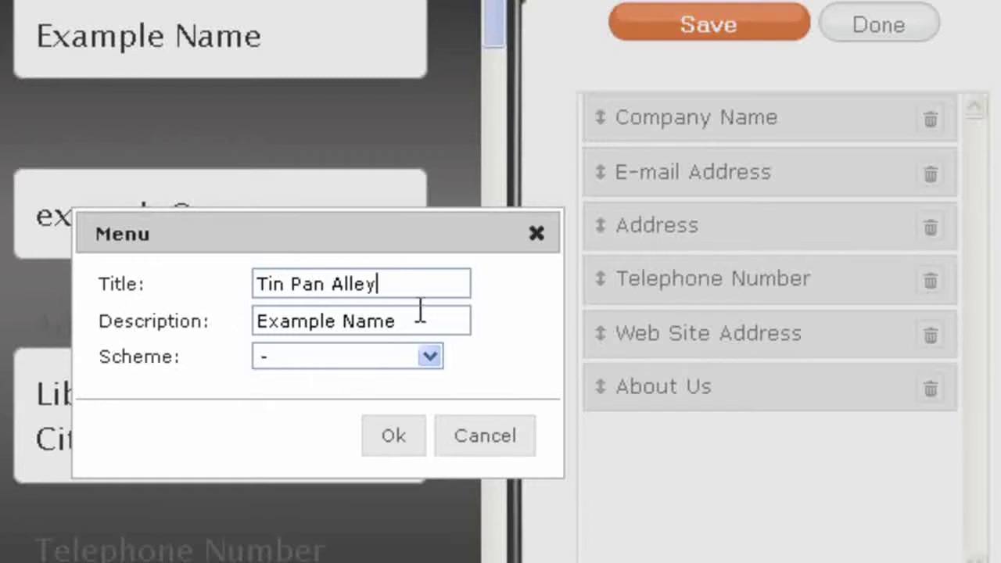
left_click_drag(420, 311, 227, 320)
type("Map")
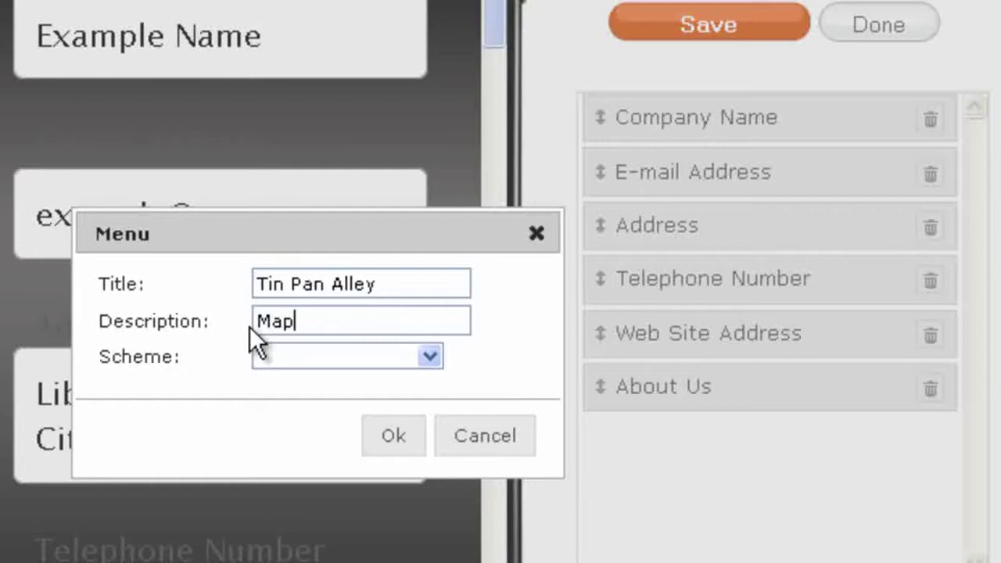
type(" and Directions")
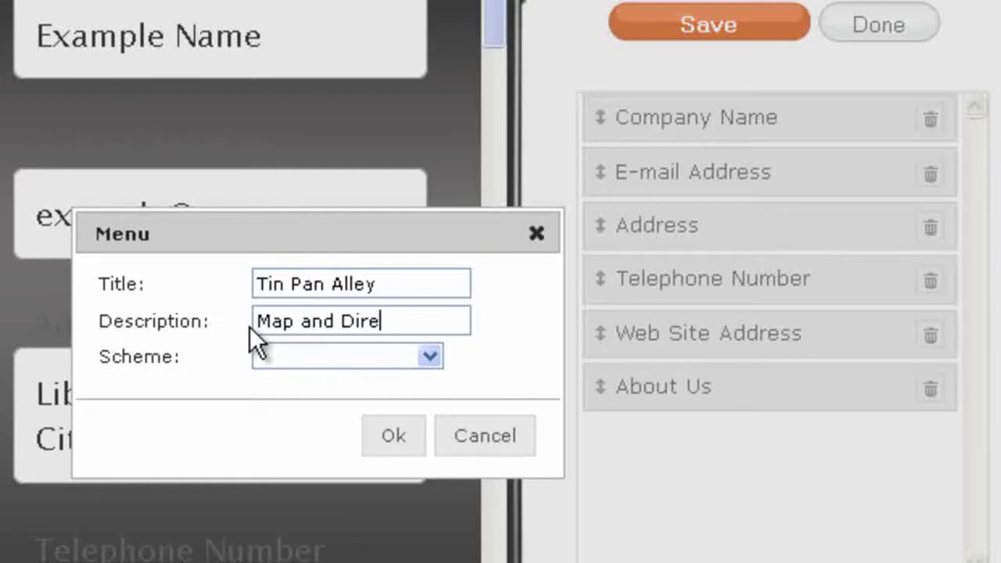
triple_click(262, 324)
left_click(430, 356)
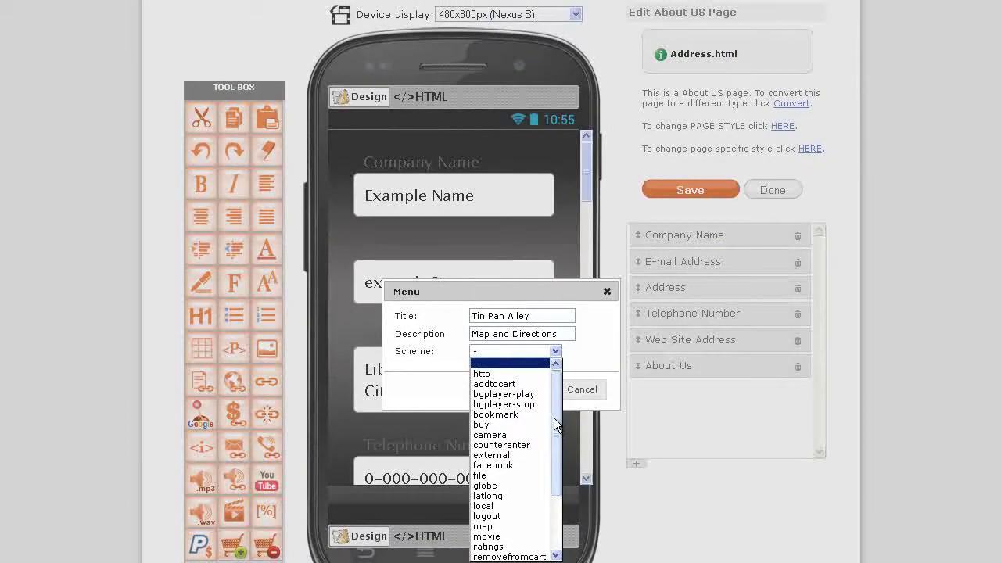
left_click_drag(554, 418, 557, 473)
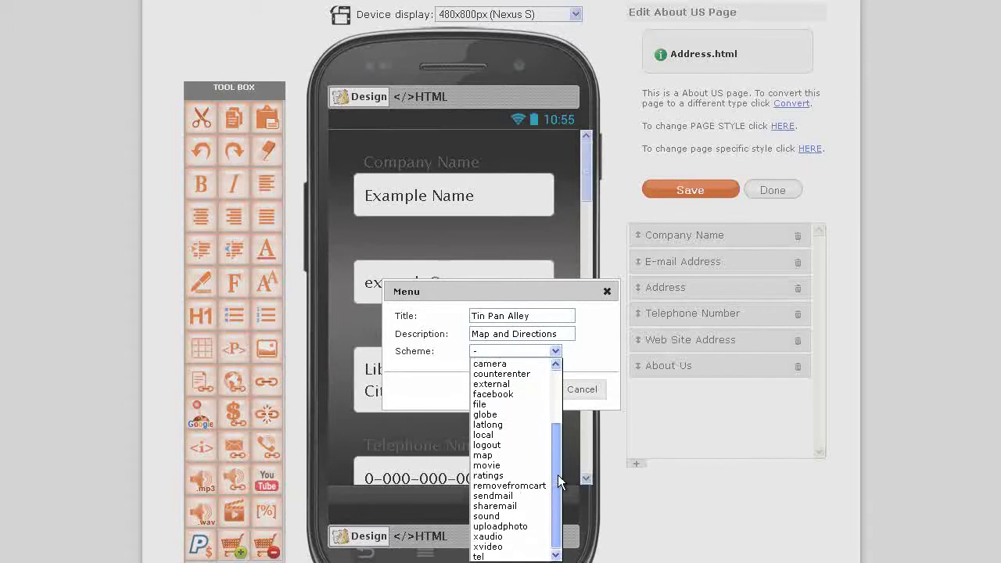
Set the entry's link scheme to map and select the street address on Facebook's About page
left_click(501, 458)
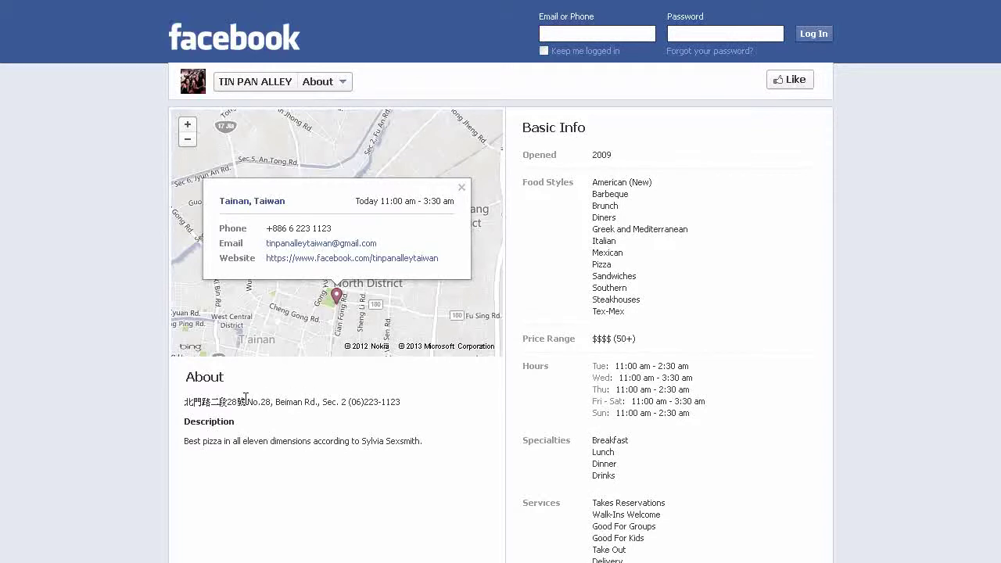
left_click_drag(249, 401, 339, 401)
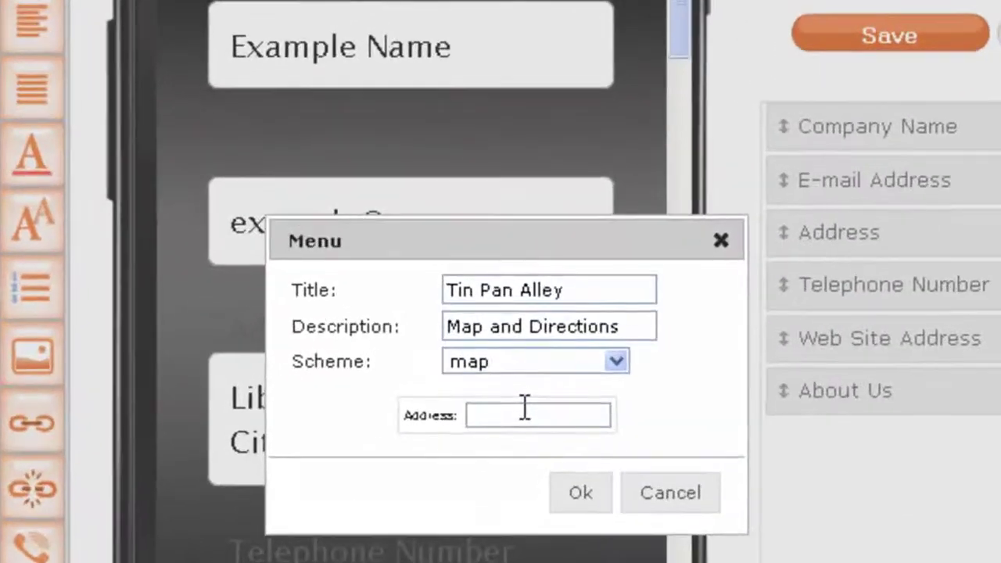
Paste the street address into the map Address field, completing it with 'Section 2, Tainan, Taiwan', and copy it
key("ctrl+v")
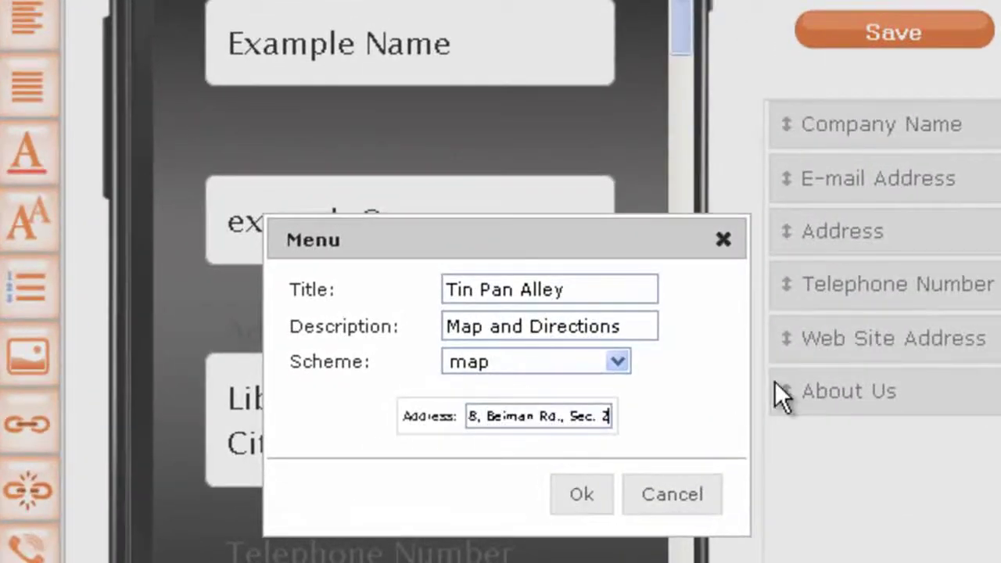
key("BackSpace")
key("BackSpace")
key("BackSpace")
type("tio")
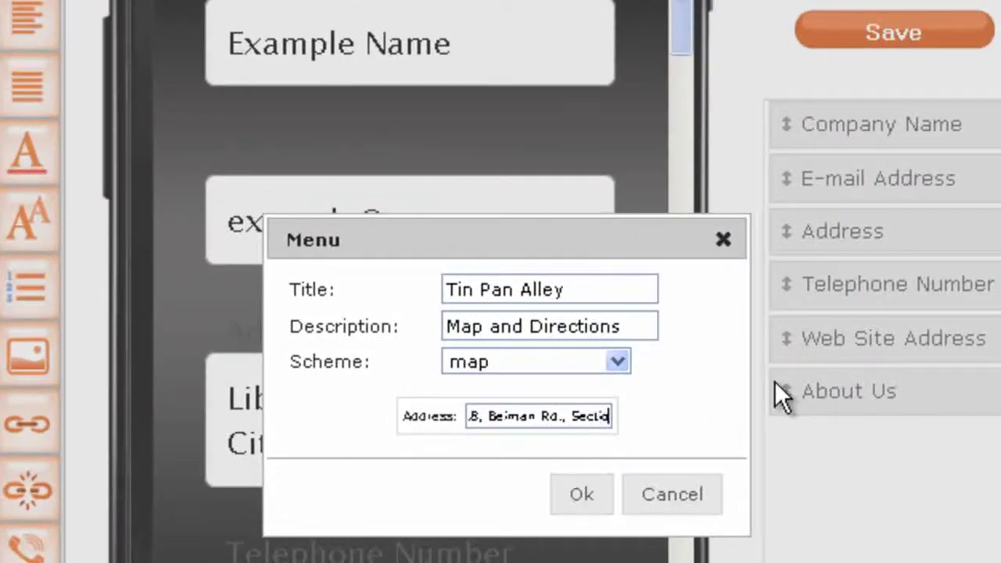
type("n 2, ")
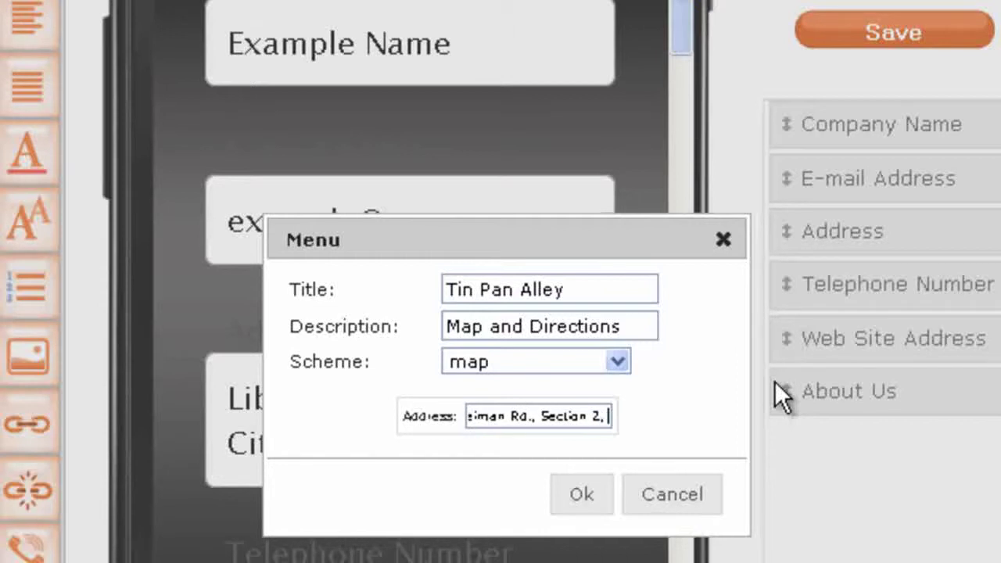
type("Tainan")
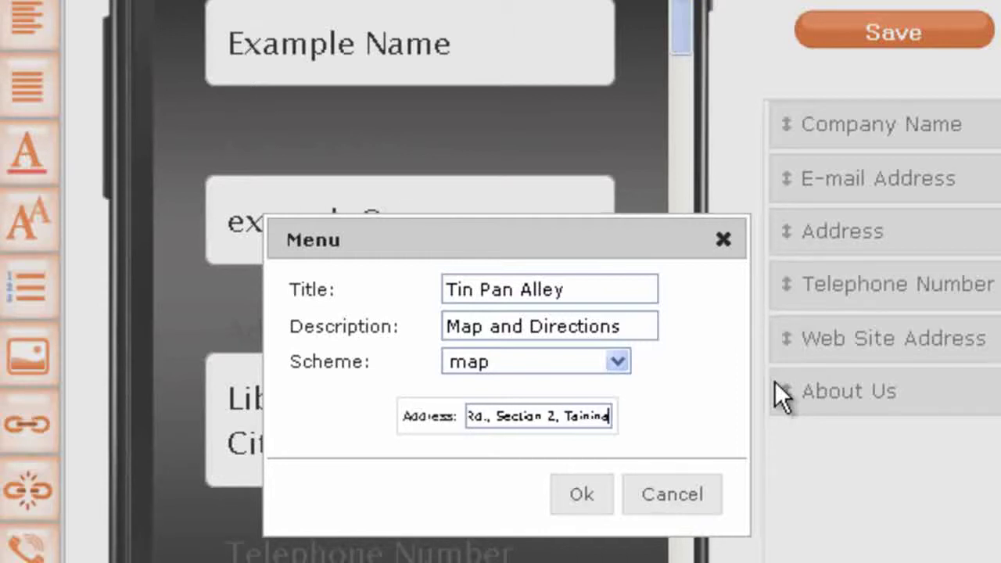
type(", Taiwan")
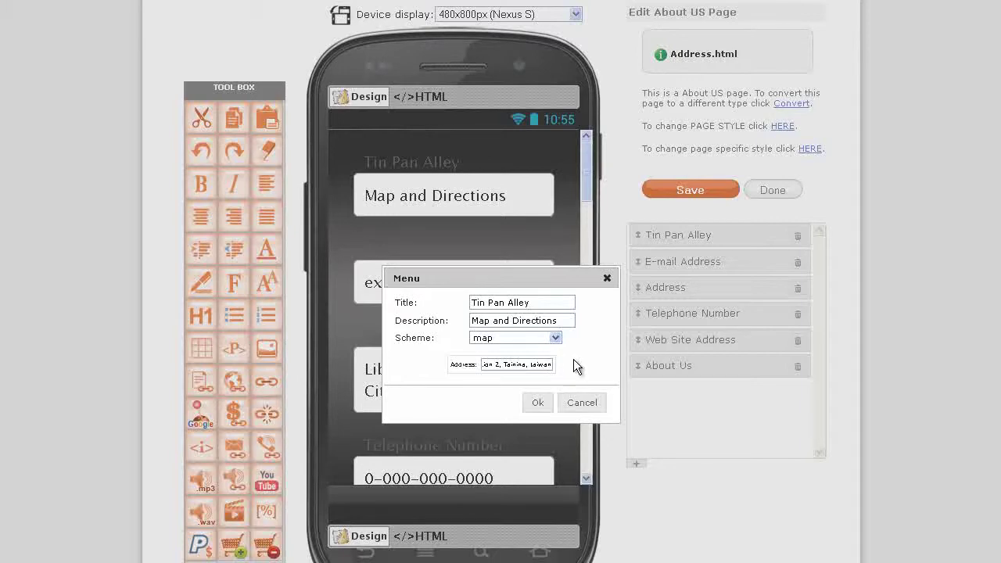
key("ctrl+a")
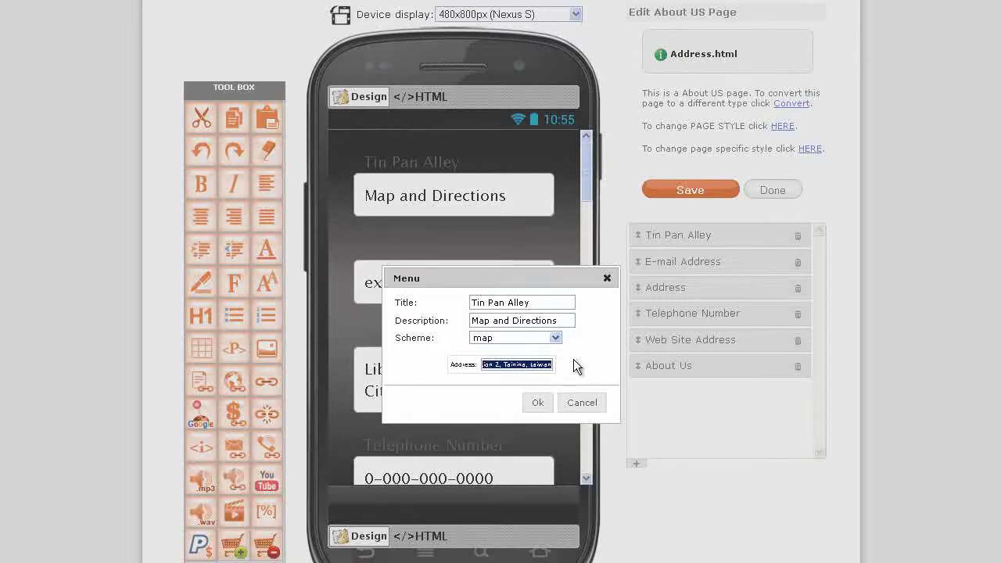
Confirm the map entry, paste the address over the Liberty Island placeholder, and correct 'Tainan' and 'Taiwan'
left_click(542, 406)
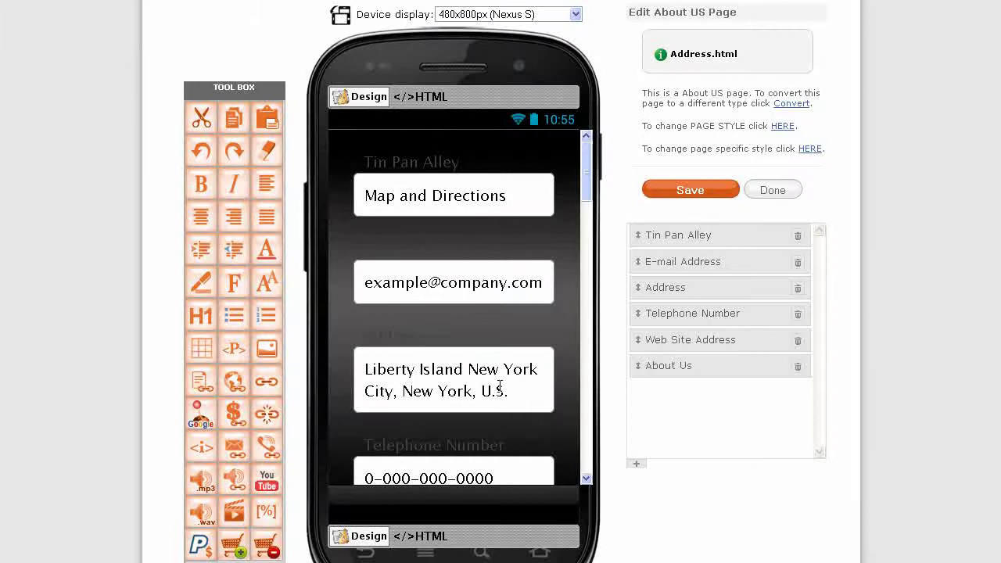
key("ctrl+a")
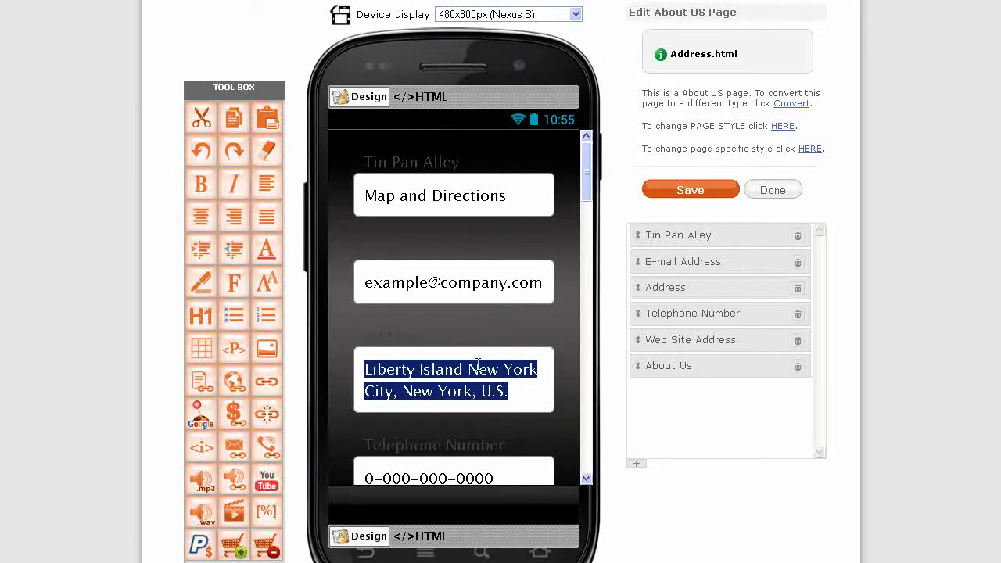
type("No.28, Beiman Rd., Section 2, Tainina, taiwan")
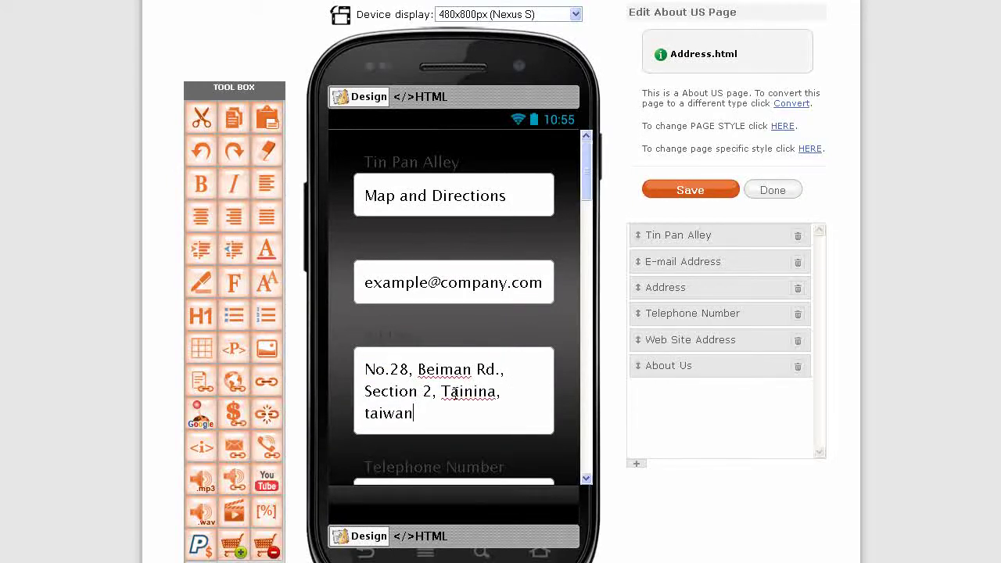
right_click(452, 395)
left_click(485, 404)
right_click(397, 412)
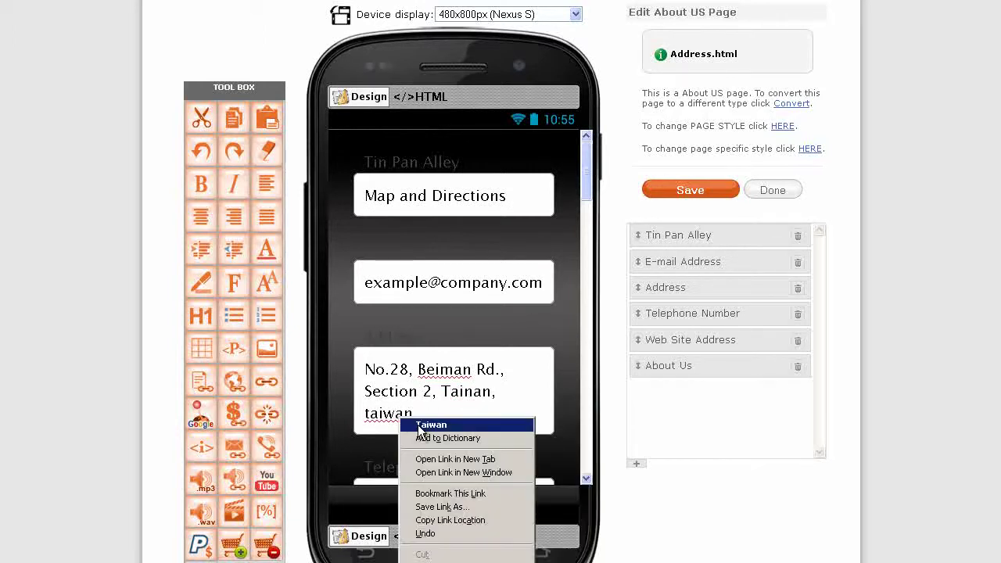
left_click(438, 422)
left_click_drag(454, 370, 463, 369)
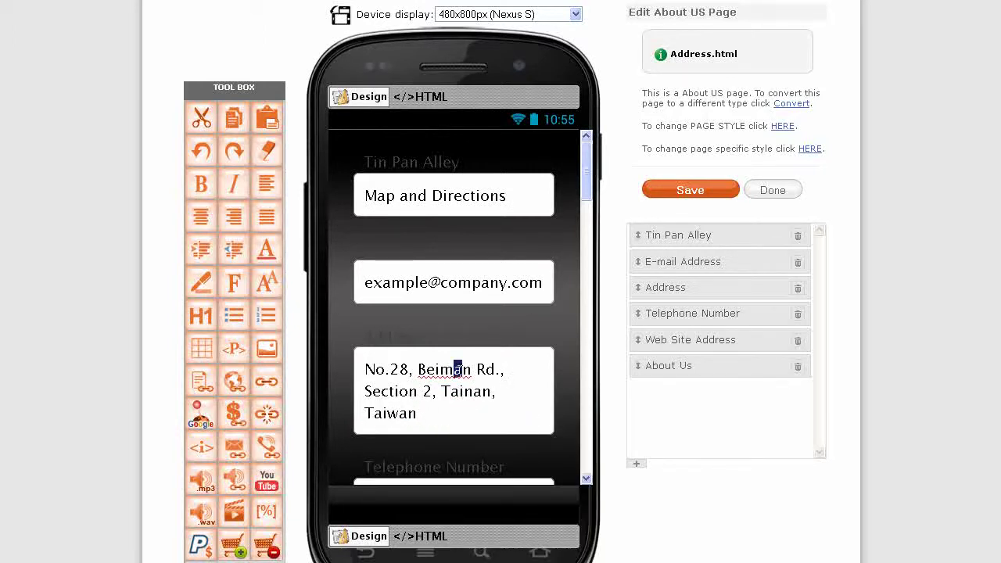
type("e")
type(",")
key("Home")
key("shift+Right")
key("shift+Right")
key("shift+Right")
key("Delete")
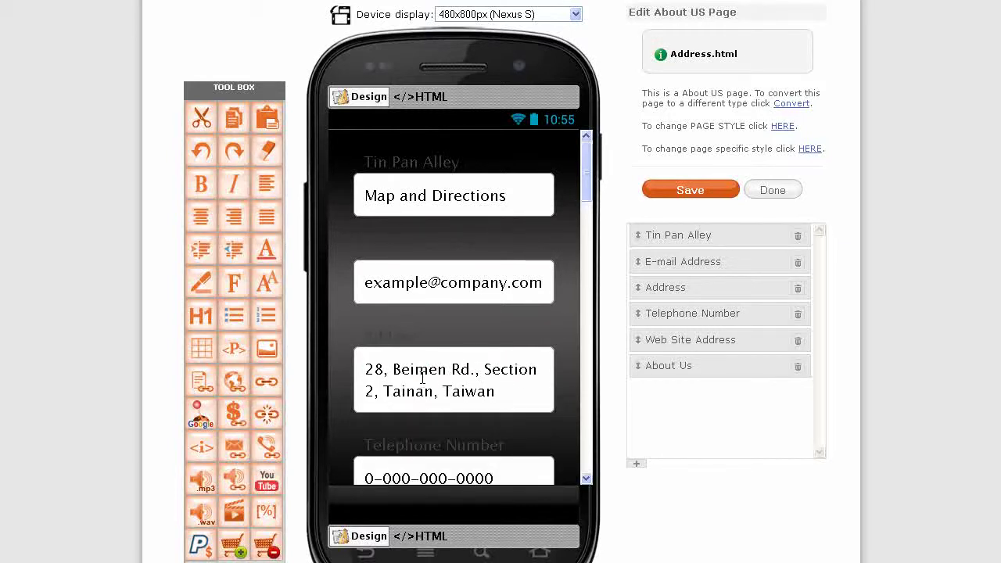
left_click_drag(464, 369, 477, 365)
type("oad")
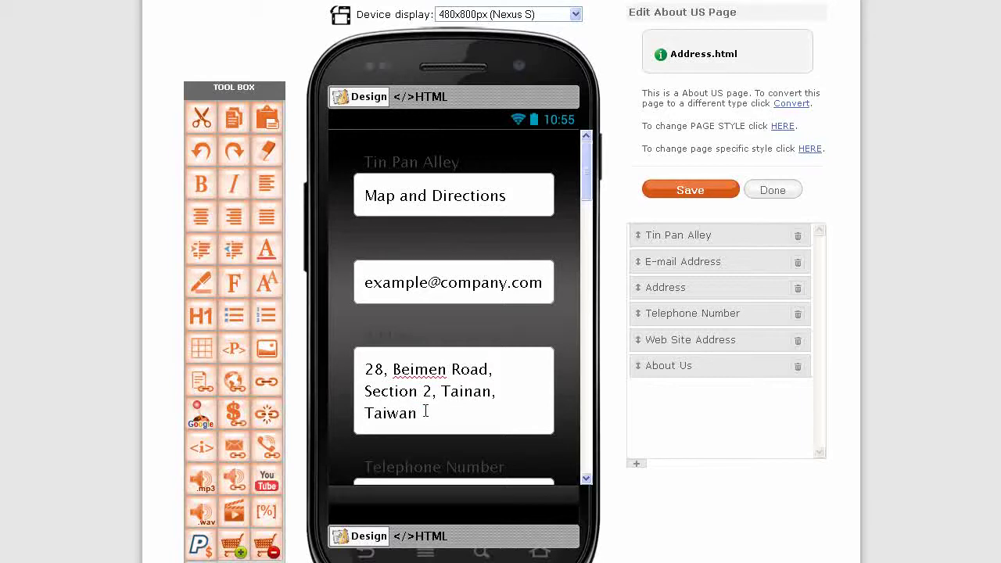
left_click_drag(424, 414, 358, 367)
key("ctrl+c")
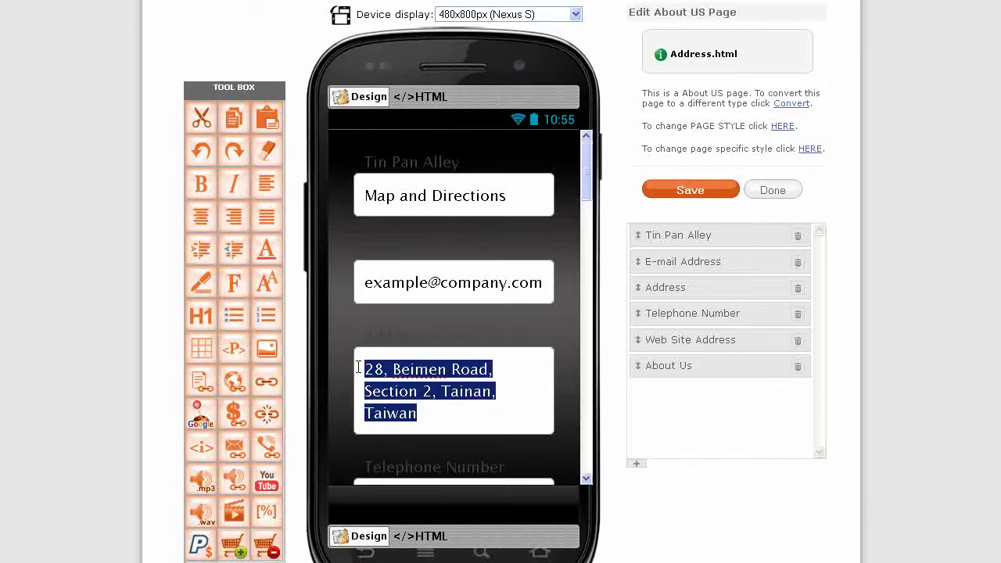
Replace the Address entry's map link with the rewritten Tainan address
left_click(678, 235)
triple_click(518, 368)
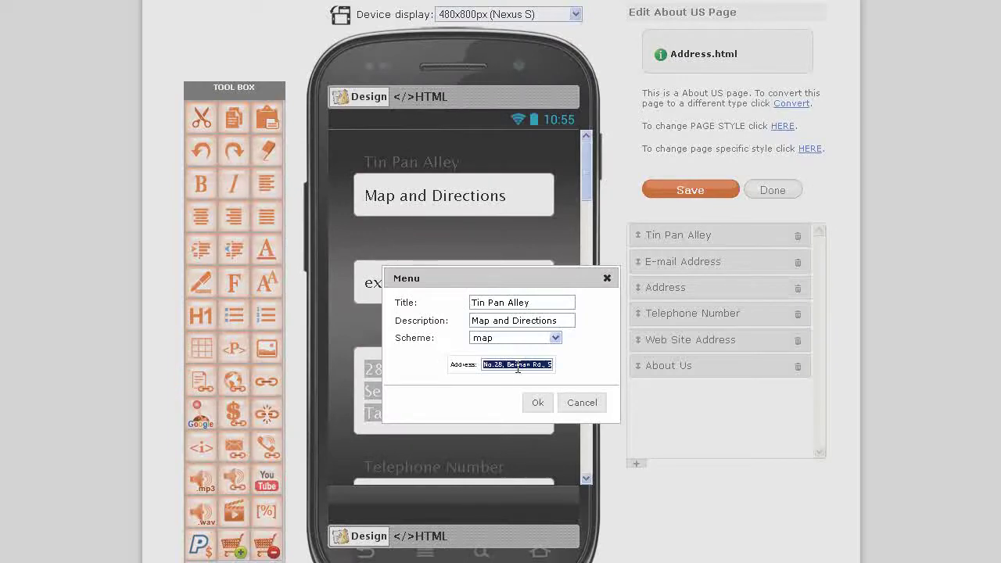
key("ctrl+v")
left_click(537, 403)
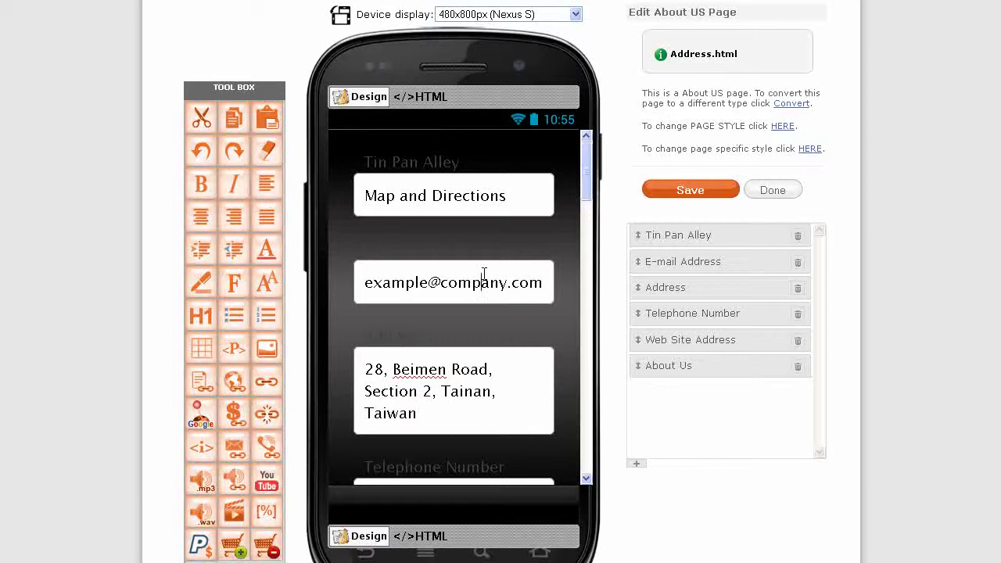
Delete the E-mail Address, Telephone Number, Web Site Address and About Us entries
left_click(798, 266)
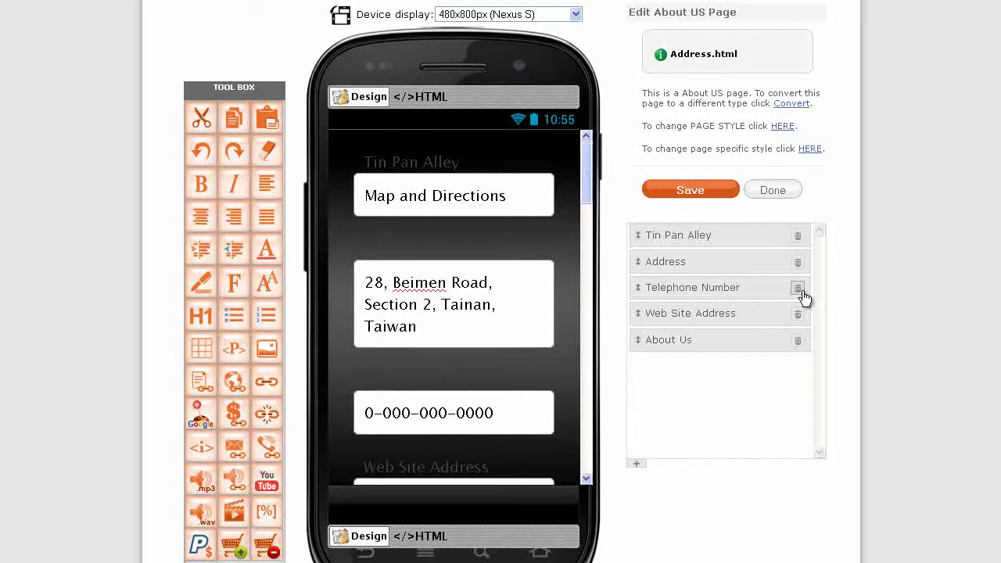
left_click(797, 288)
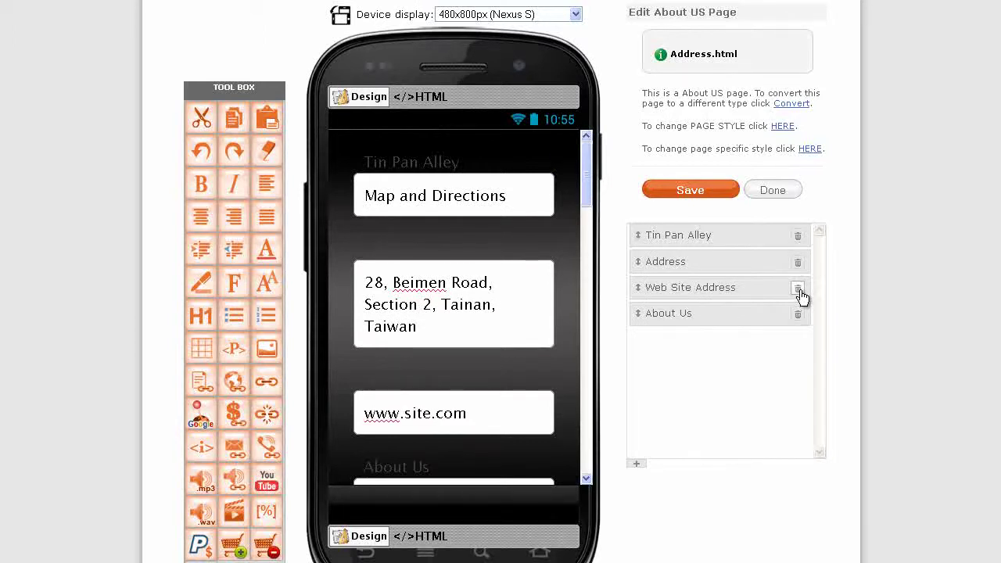
left_click(798, 288)
left_click(798, 289)
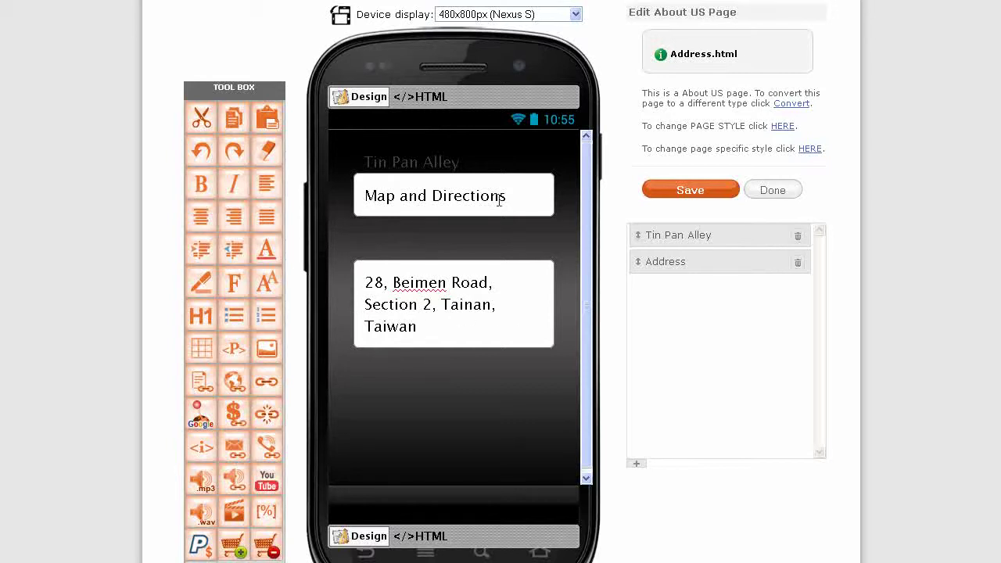
Save the Address page, then link tab1.html's Directions button to Address.html and save
left_click(688, 195)
left_click(779, 191)
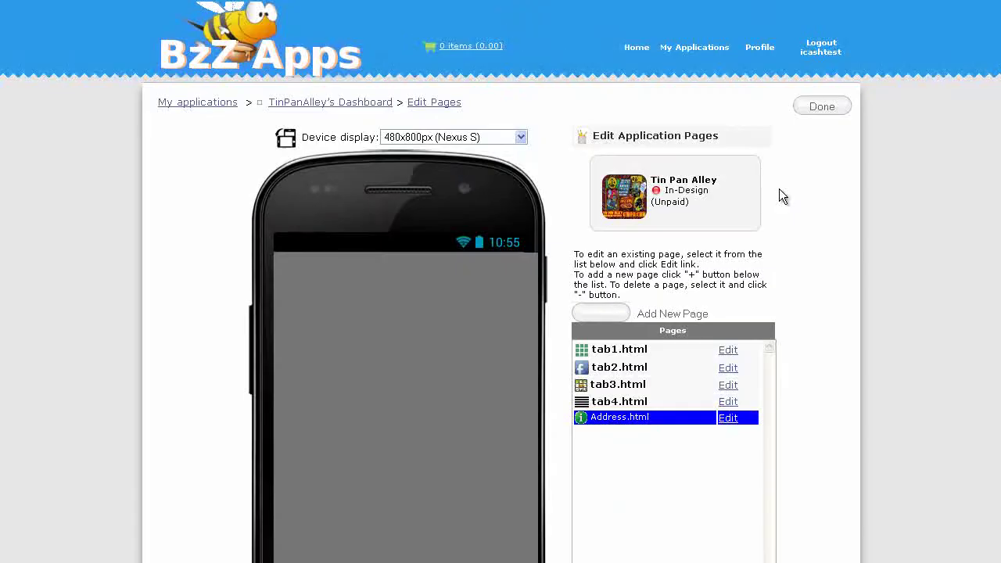
left_click(727, 351)
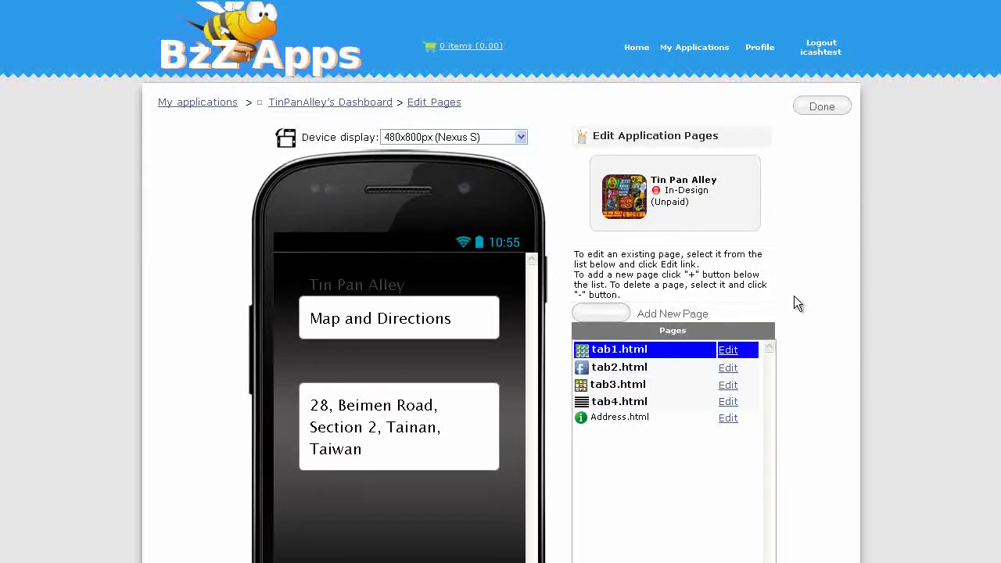
scroll(817, 281, "down", 3)
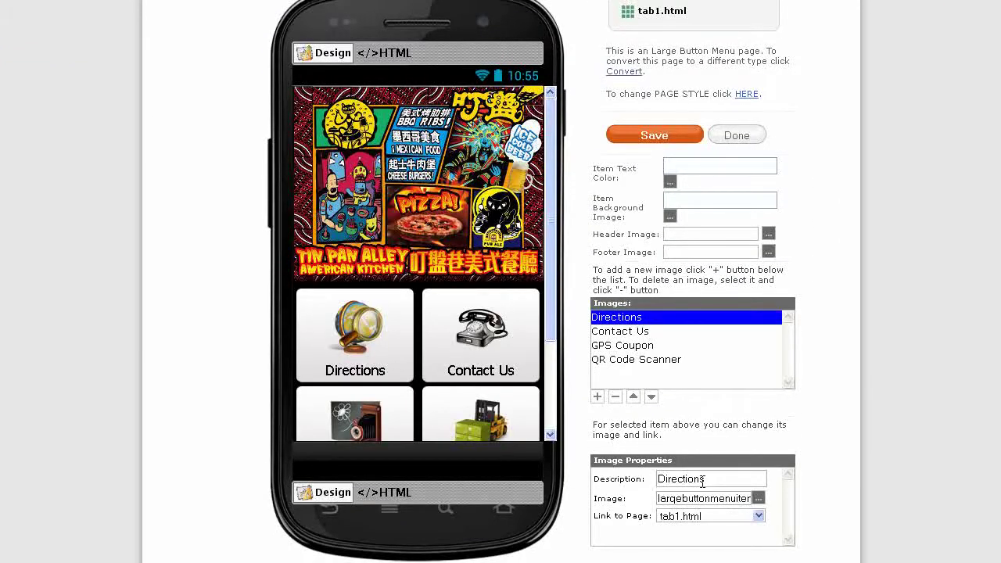
left_click(759, 516)
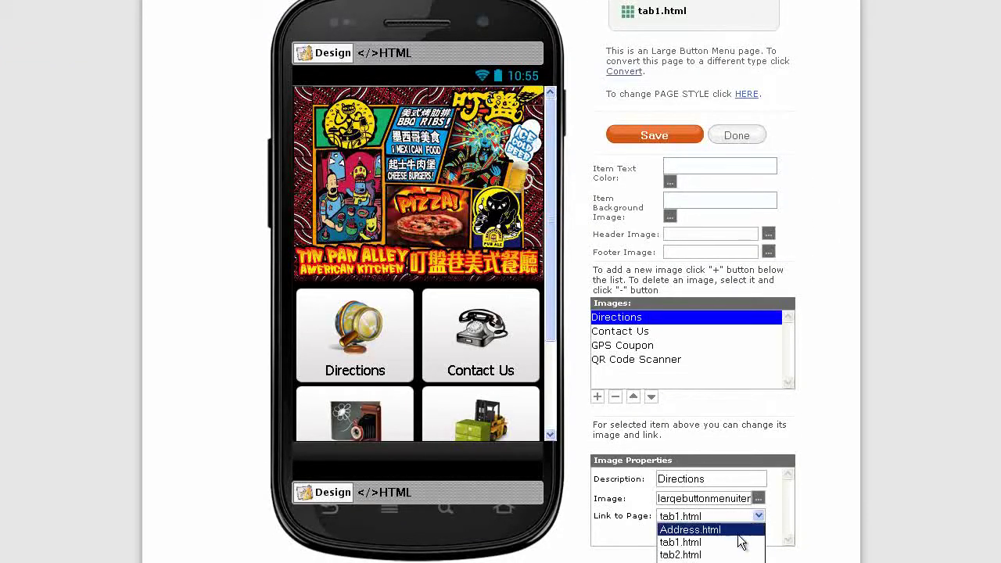
left_click(688, 527)
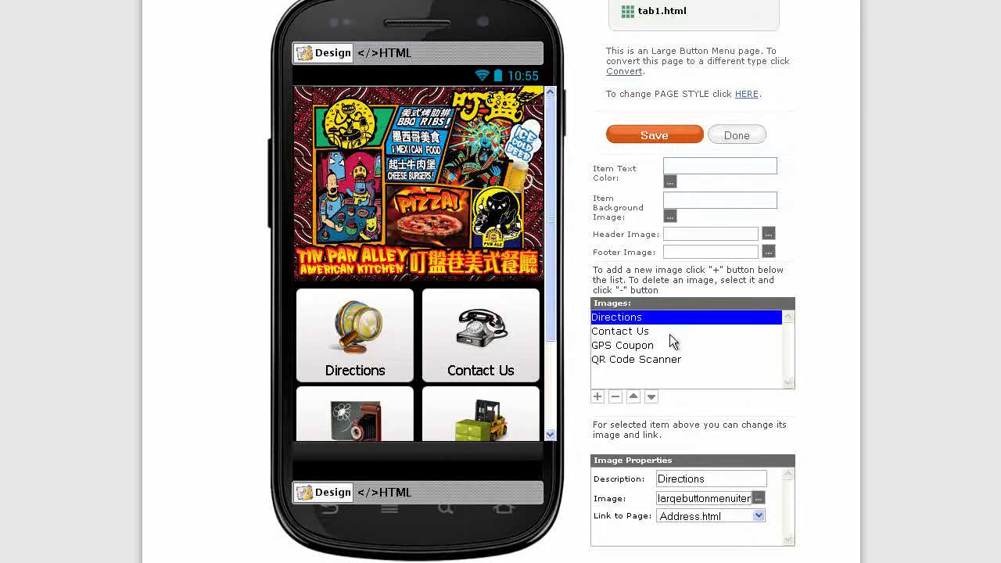
left_click(657, 136)
Create an About Us page named 'Contact' and open Contact.html in the editor
left_click(737, 135)
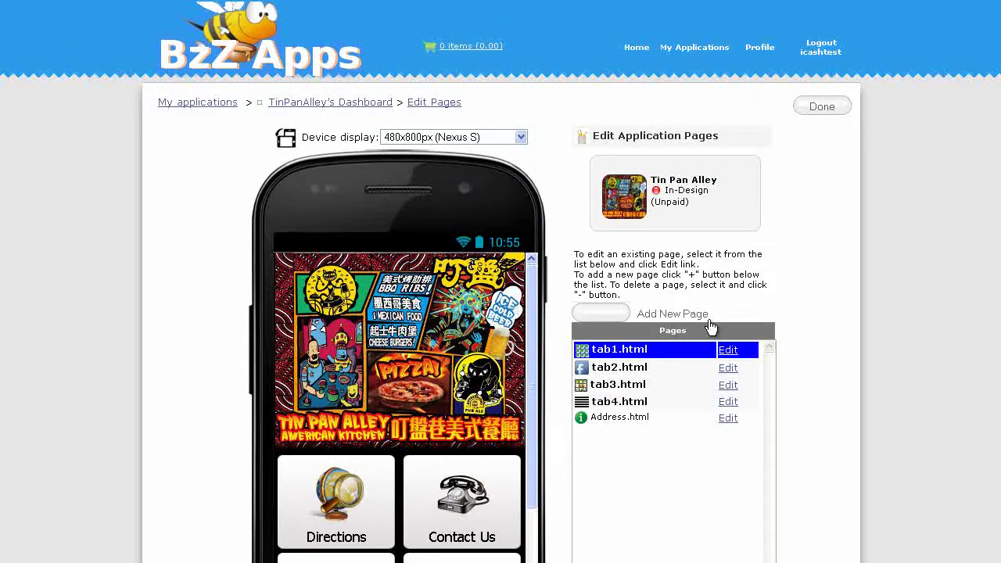
left_click(756, 312)
double_click(196, 134)
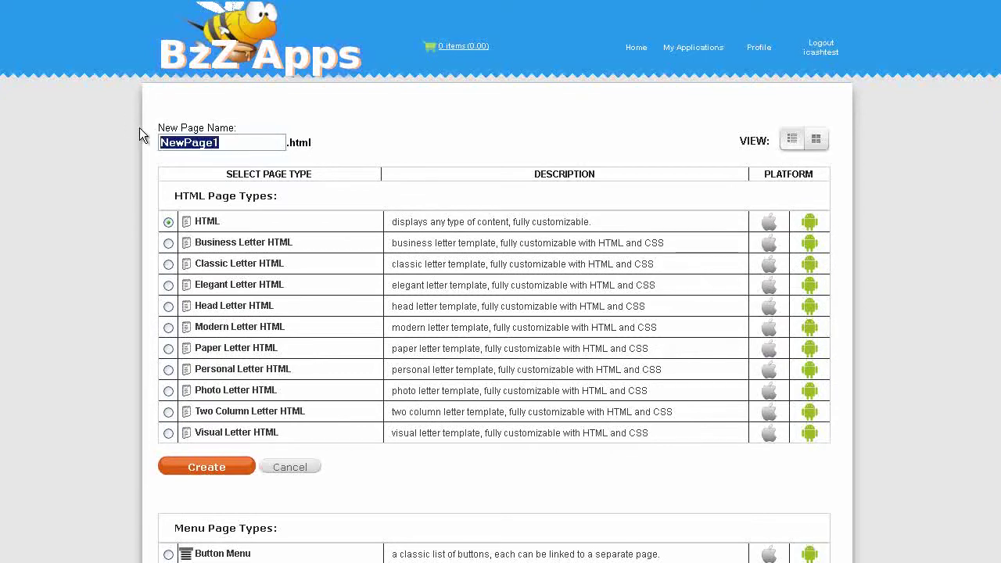
type("Contact")
scroll(168, 152, "down", 7)
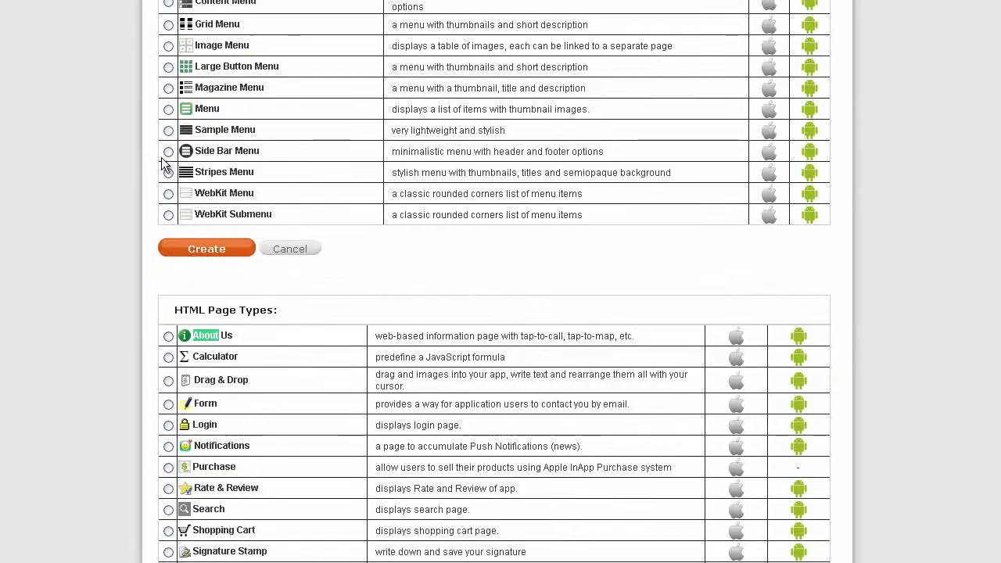
mouse_move(202, 345)
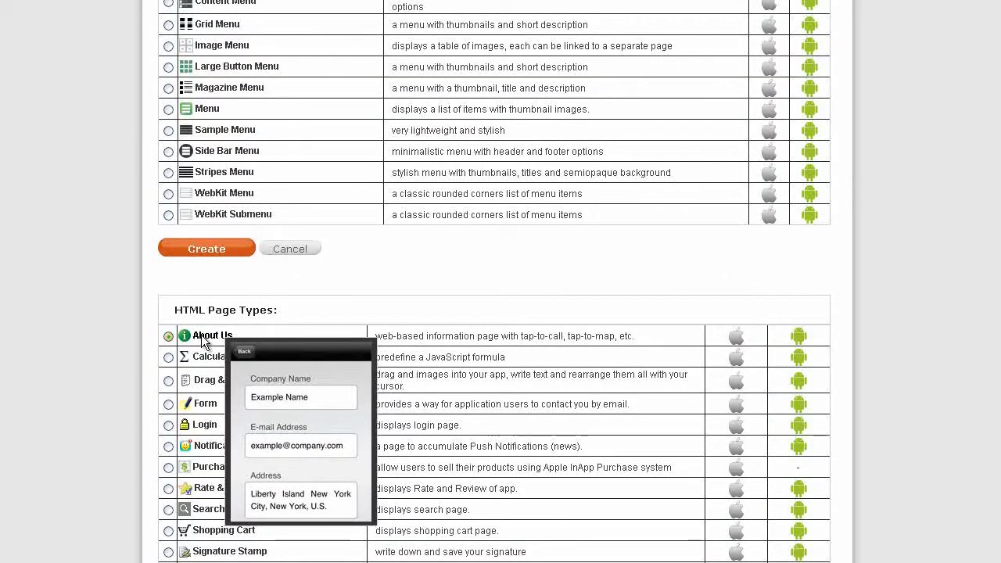
left_click(213, 248)
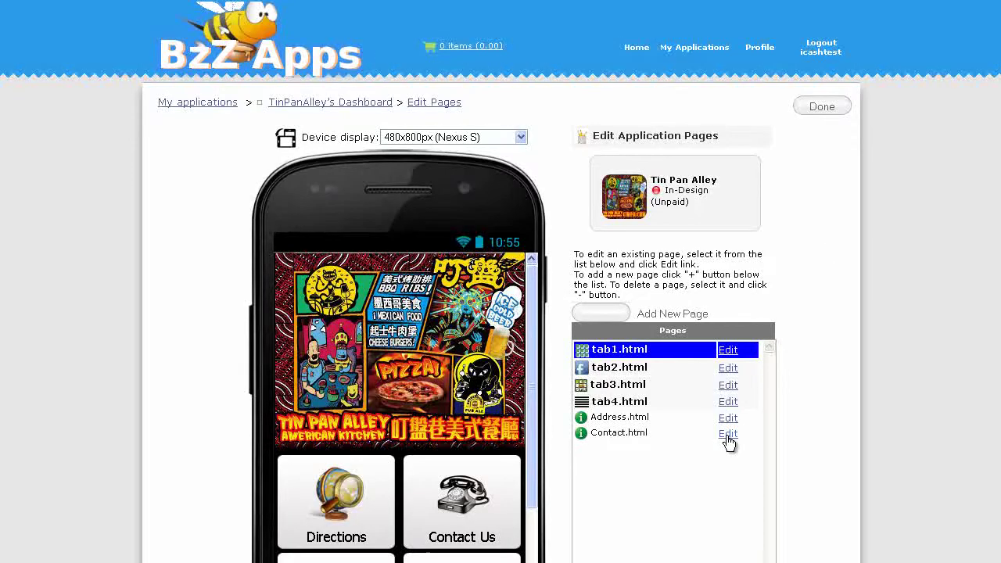
left_click(727, 436)
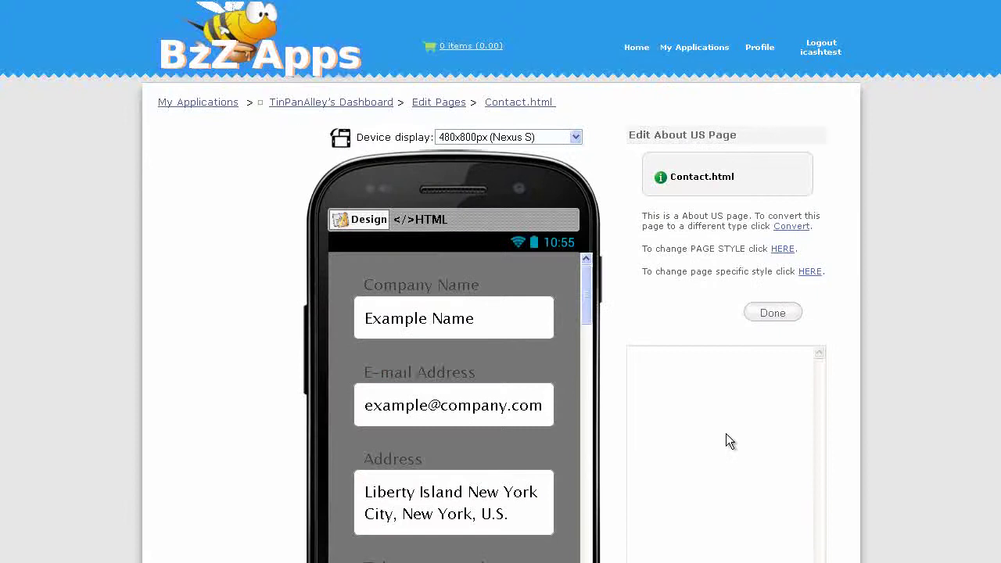
Retitle Contact.html's Company Name entry to 'Tin Pan Alley' and select the Example Name description
left_click(706, 361)
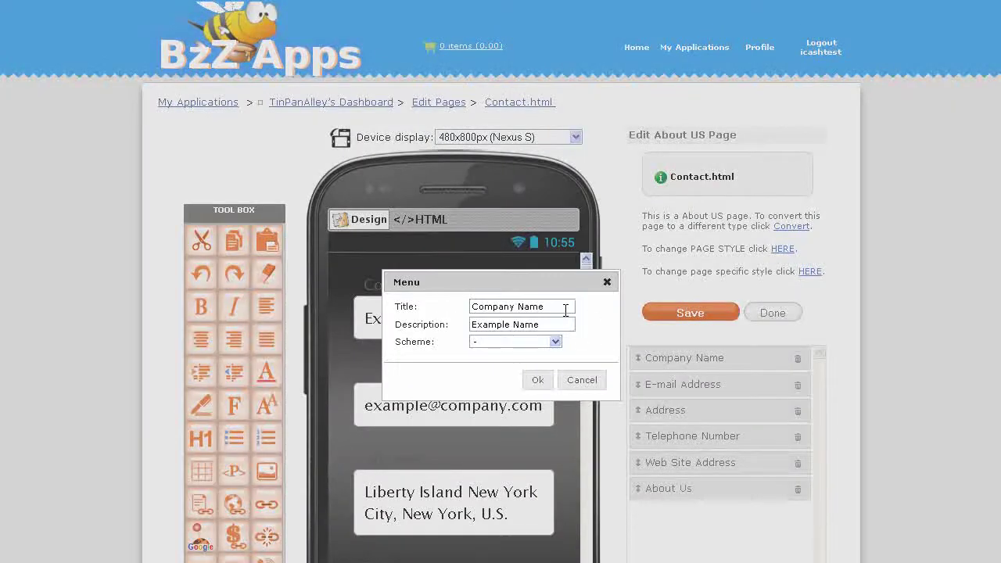
left_click_drag(565, 307, 472, 307)
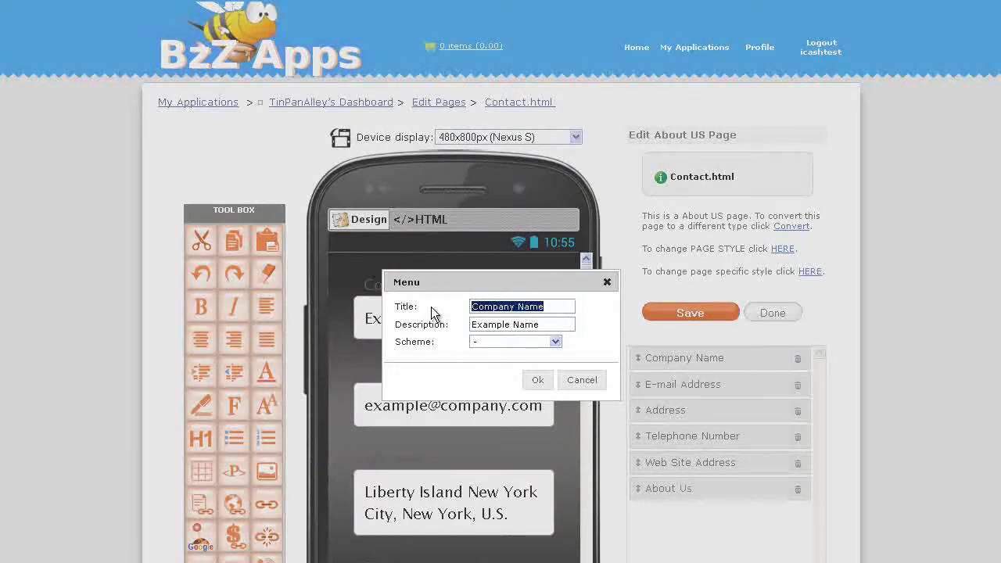
type("Tin Pan Alley")
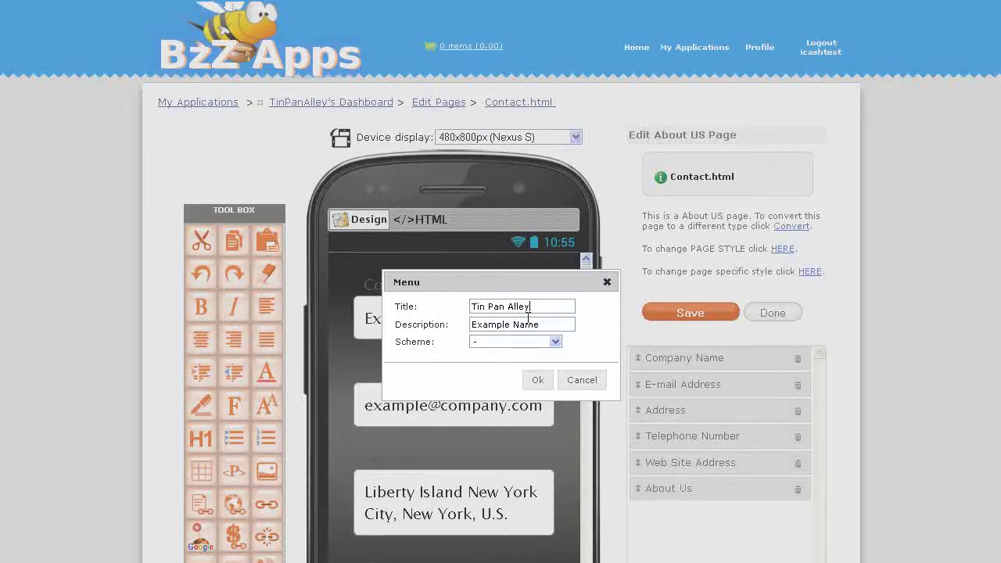
left_click_drag(547, 325, 454, 323)
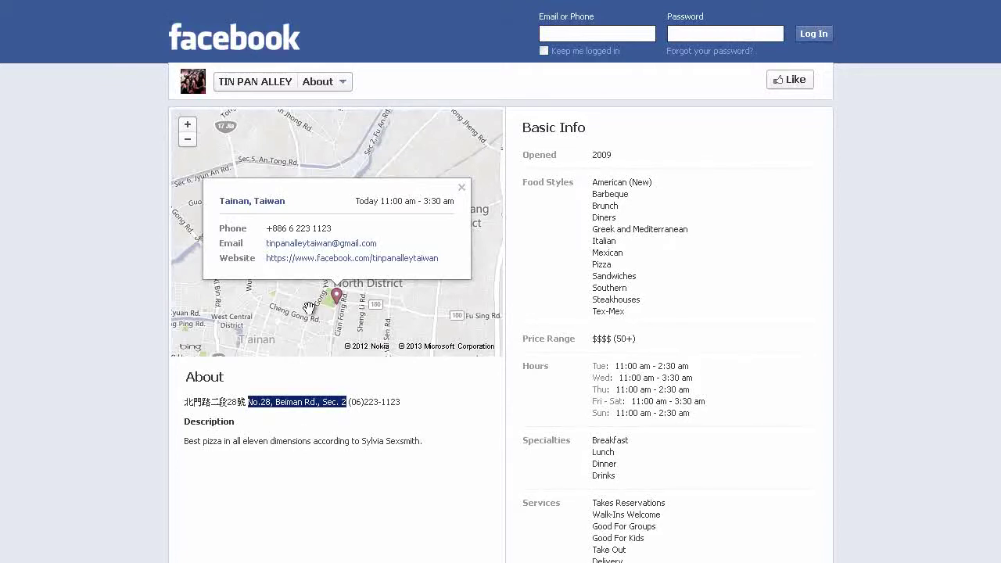
Select the Tin Pan Alley phone number in the map popup on Facebook's About page
left_click_drag(331, 228, 292, 223)
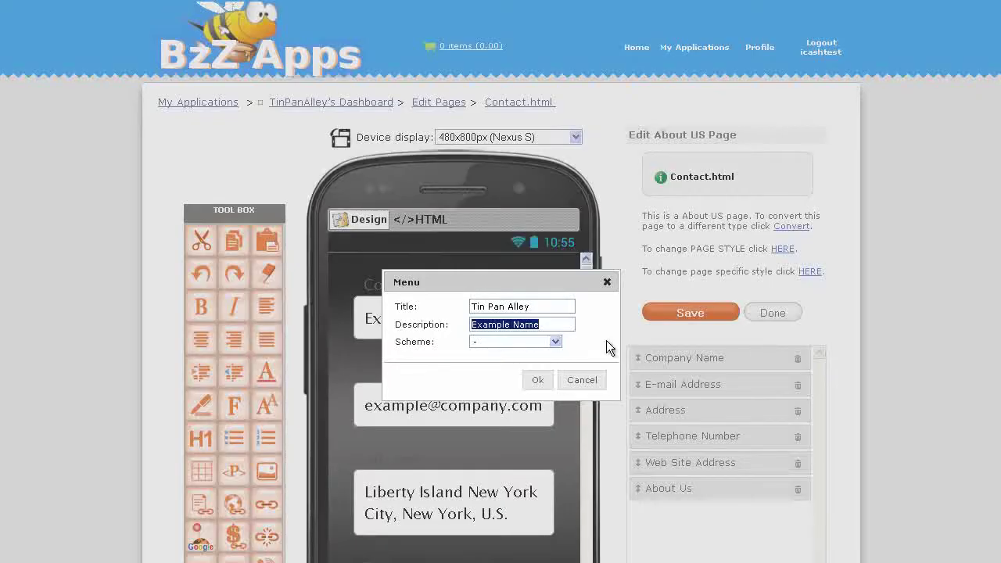
Replace the Example Name description with the pasted phone number, prefixed with 0, and copy it
left_click_drag(563, 324, 454, 321)
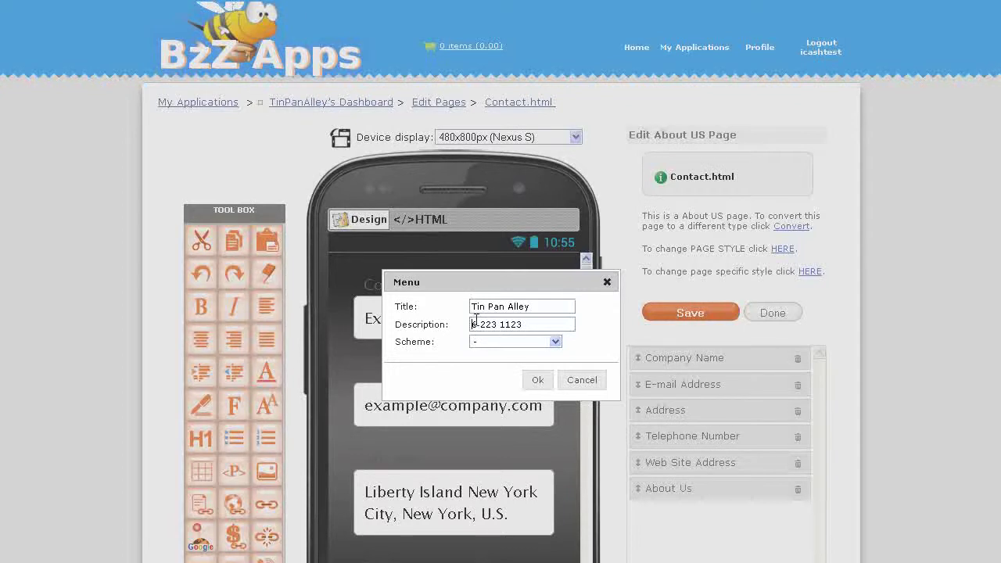
left_click(474, 324)
left_click_drag(549, 323, 456, 313)
key("ctrl+c")
left_click(543, 320)
Set the entry's scheme to tel with the phone number, confirm, then select the restaurant's Facebook e-mail
left_click(554, 345)
scroll(550, 438, "down", 2)
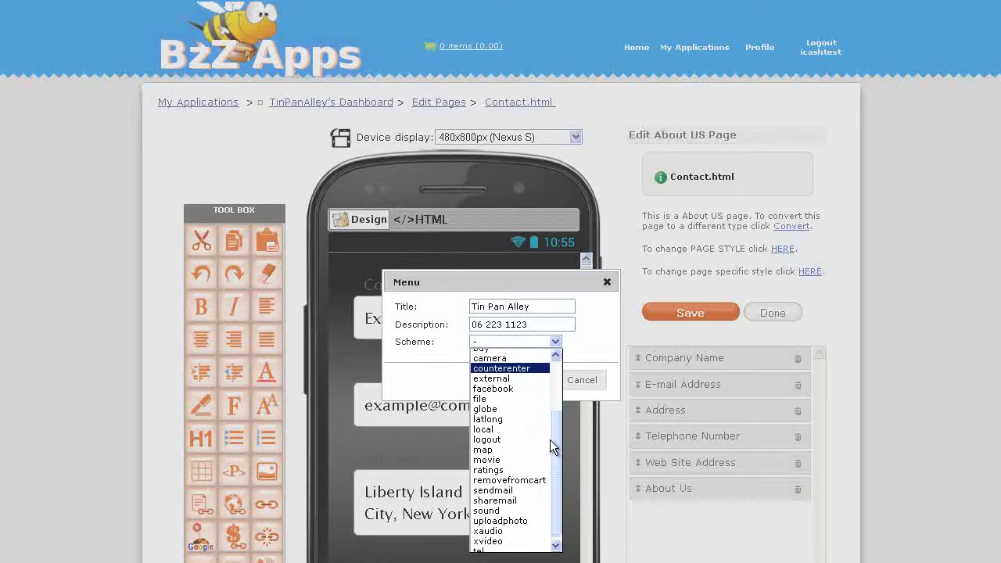
left_click(520, 546)
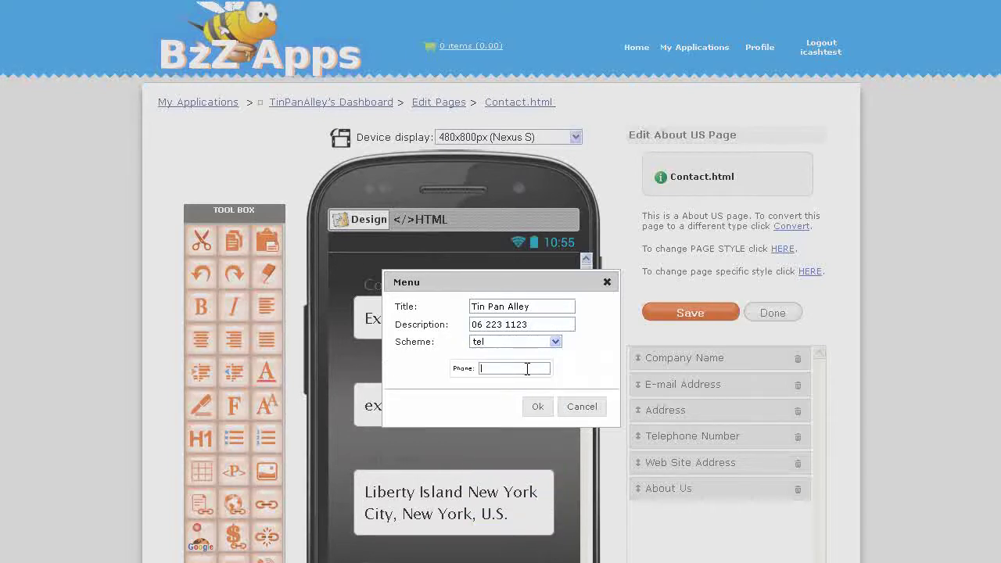
key("ctrl+v")
left_click(539, 409)
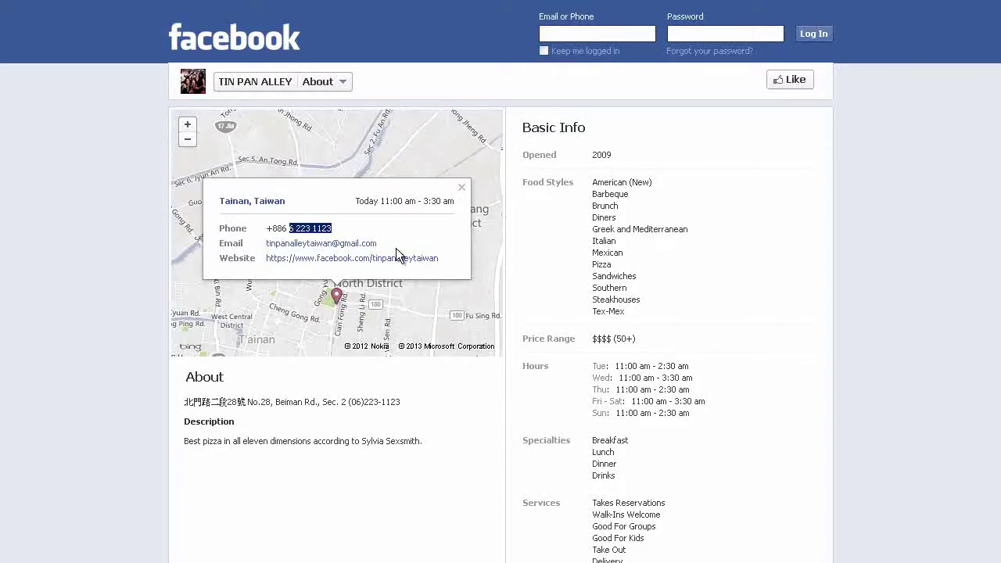
left_click(385, 246)
left_click_drag(386, 246, 268, 249)
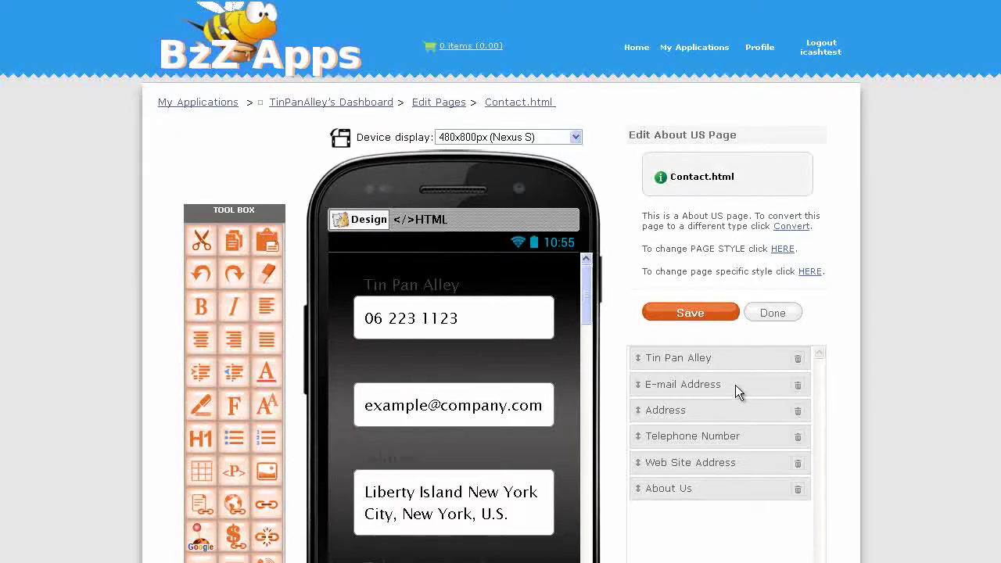
Replace the E-mail Address entry's placeholder description with the restaurant's e-mail address
left_click(663, 384)
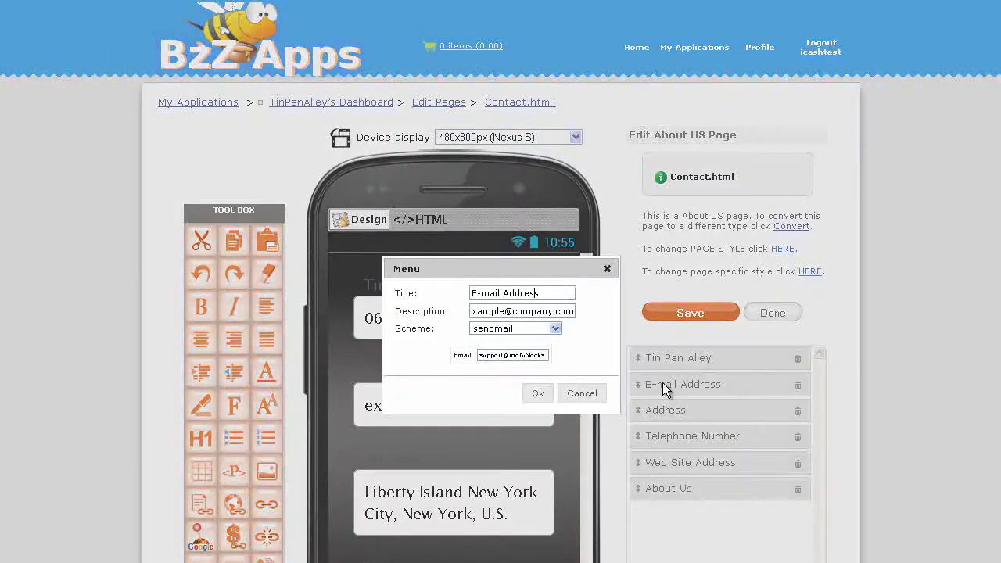
triple_click(542, 313)
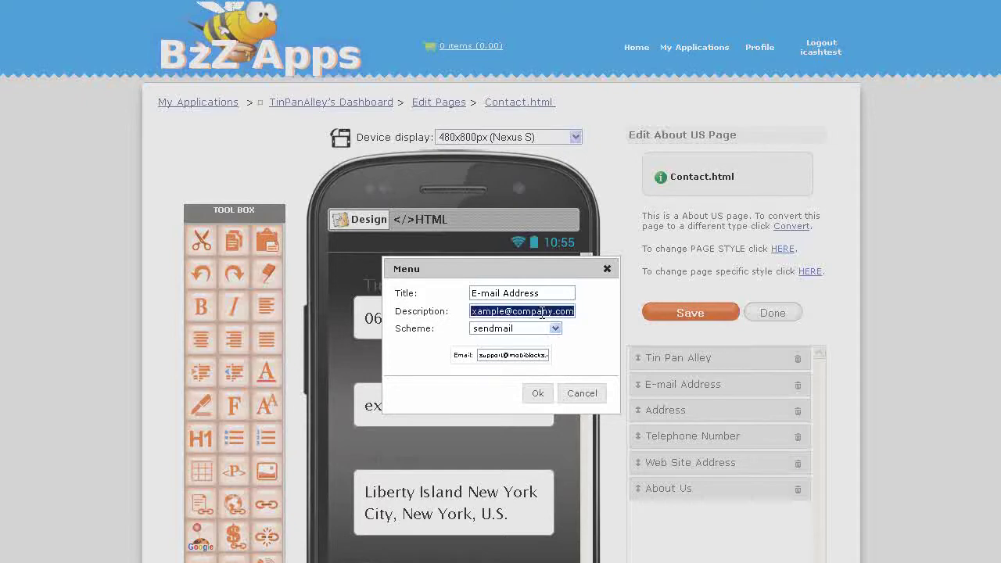
key("ctrl+v")
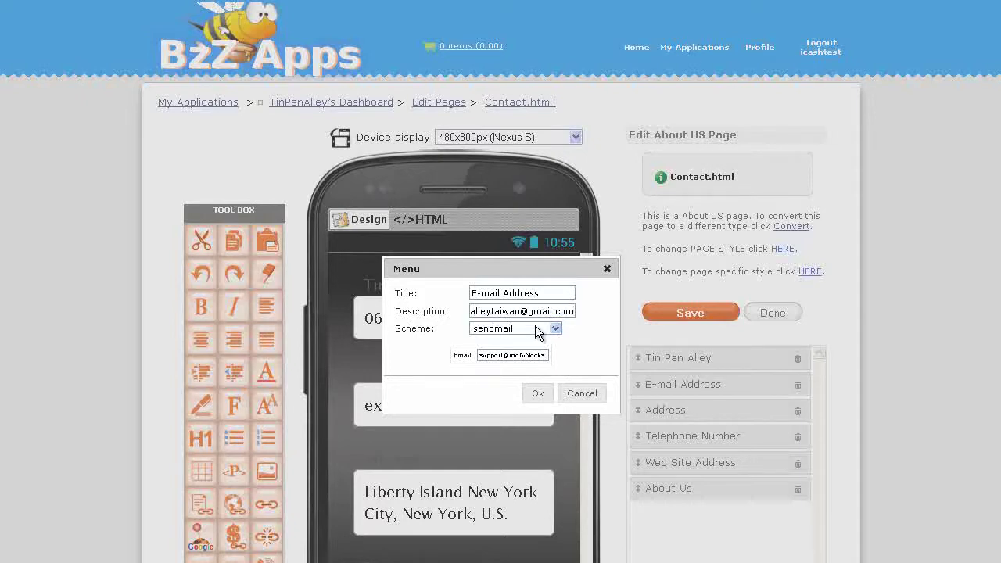
left_click(537, 394)
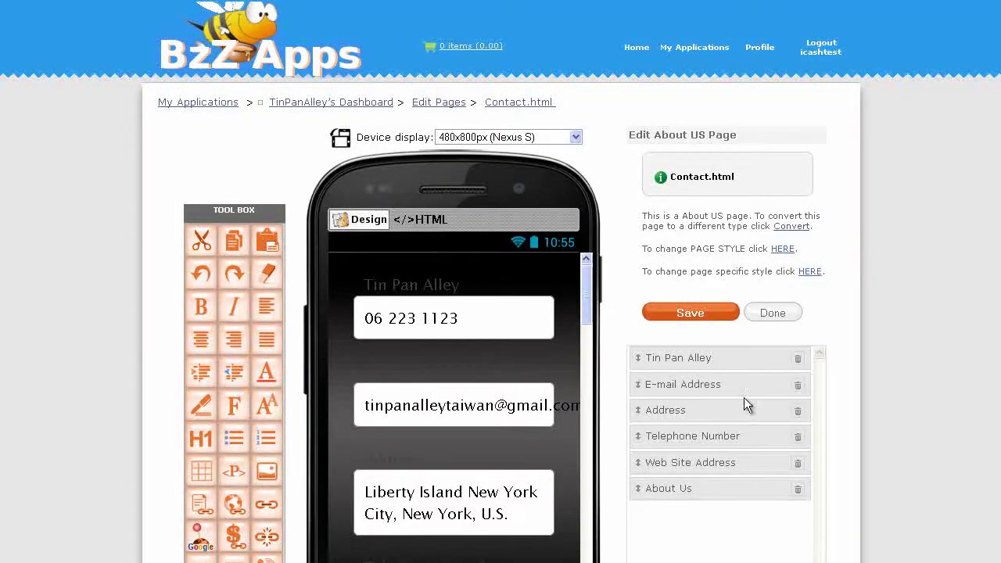
Delete the Address, Telephone Number, Web Site Address and About Us entries, then save Contact.html
left_click(798, 412)
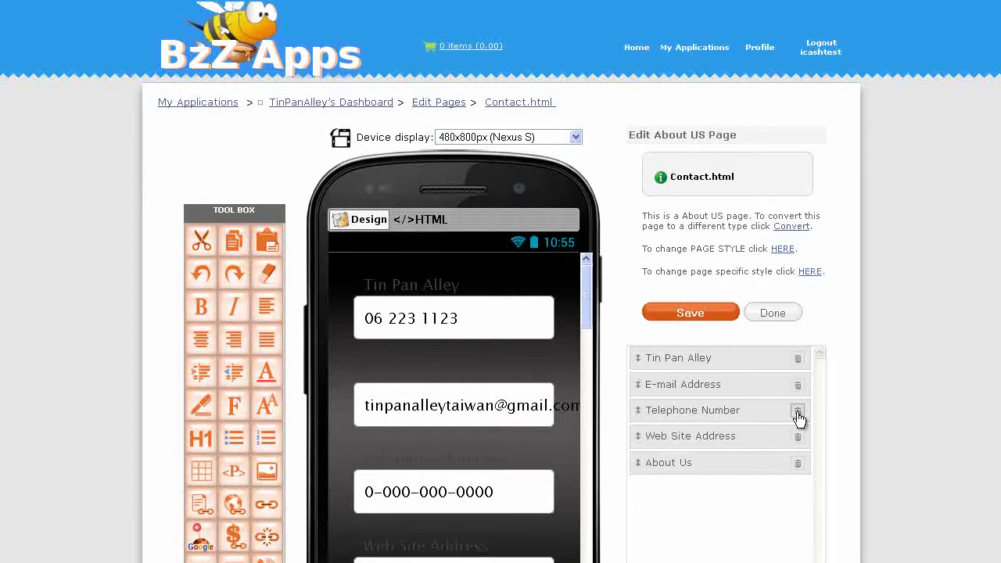
left_click(798, 412)
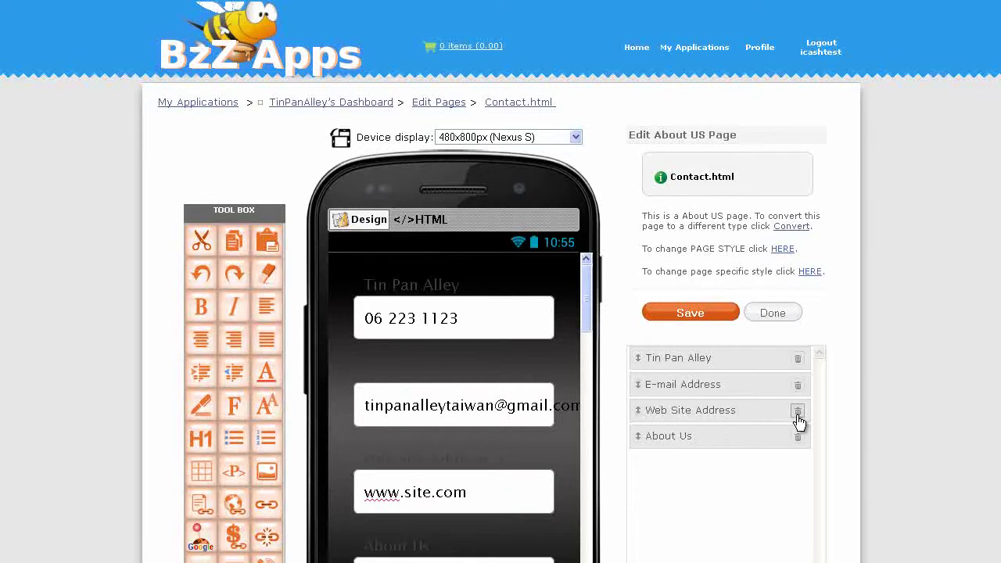
left_click(798, 412)
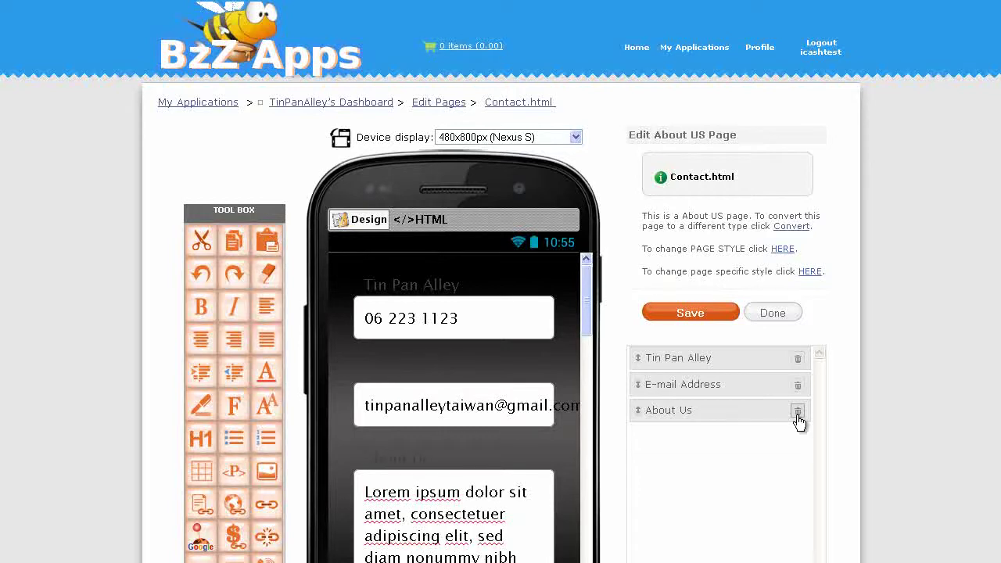
left_click(798, 412)
left_click(699, 311)
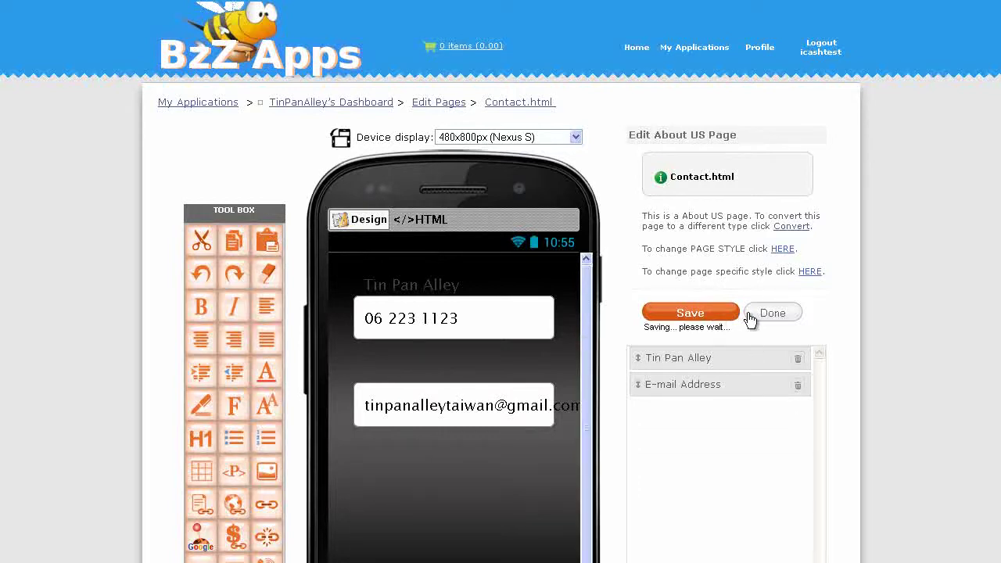
left_click(773, 313)
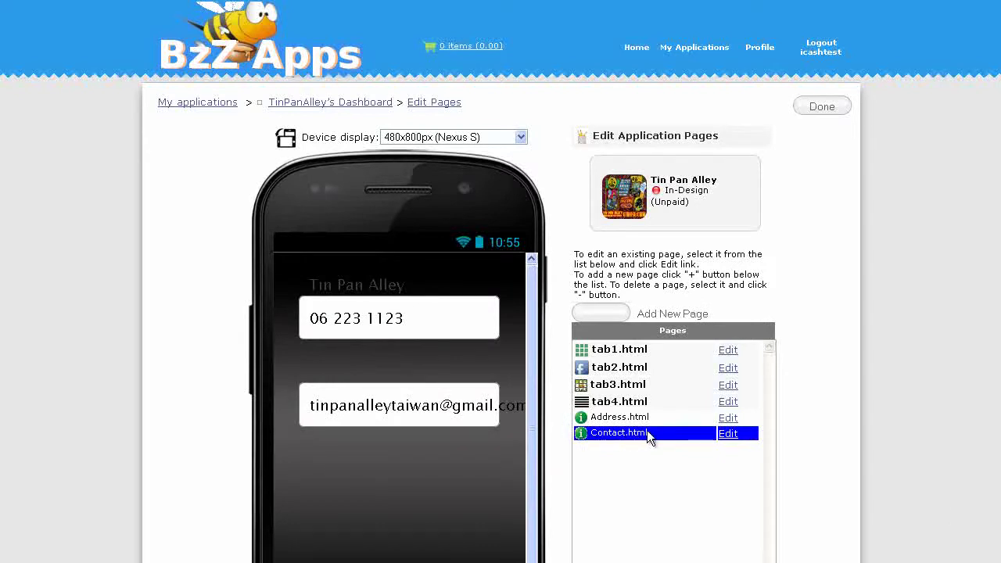
Point tab1.html's Contact Us image to the Contact.html page and save the menu
left_click(728, 351)
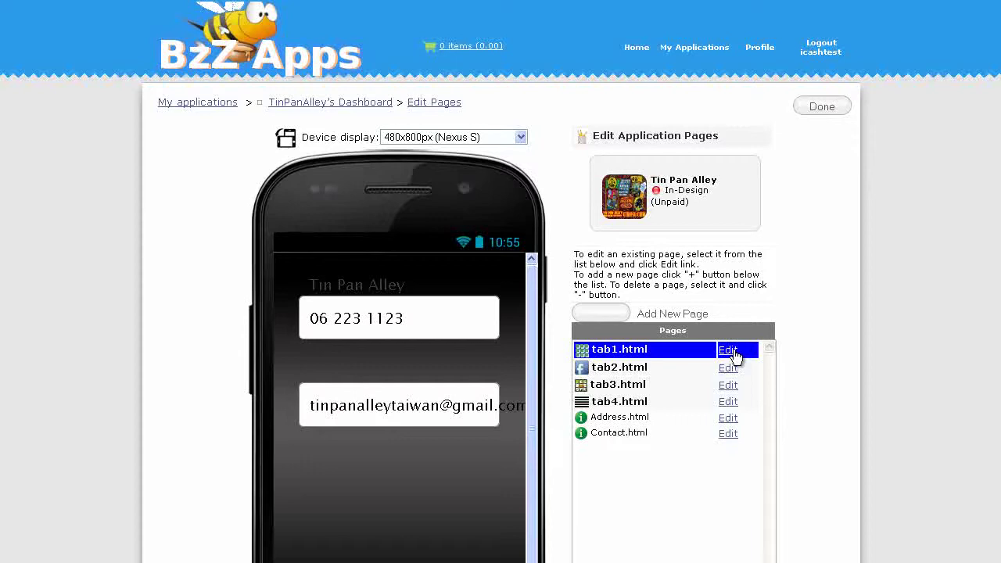
scroll(983, 384, "down", 3)
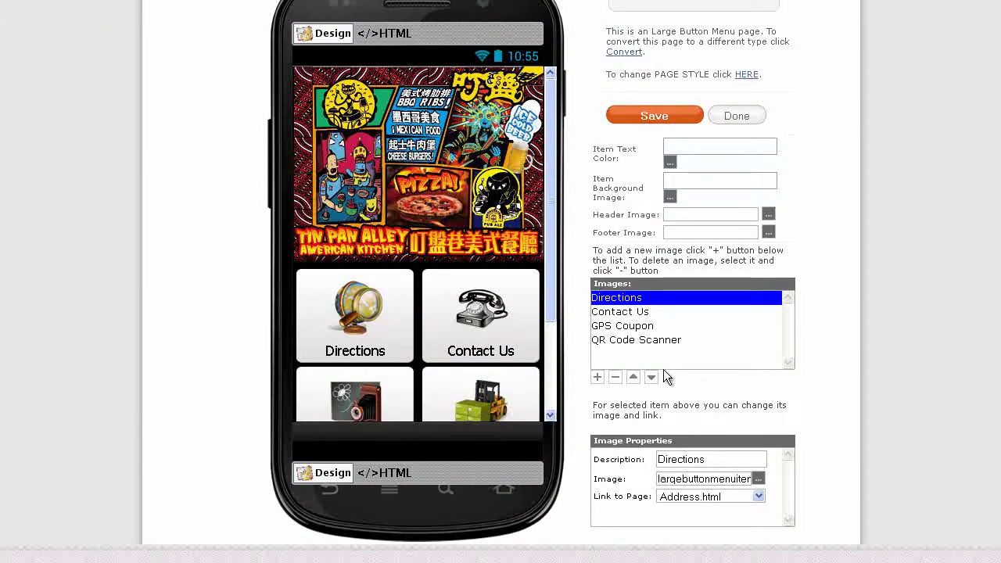
left_click(630, 312)
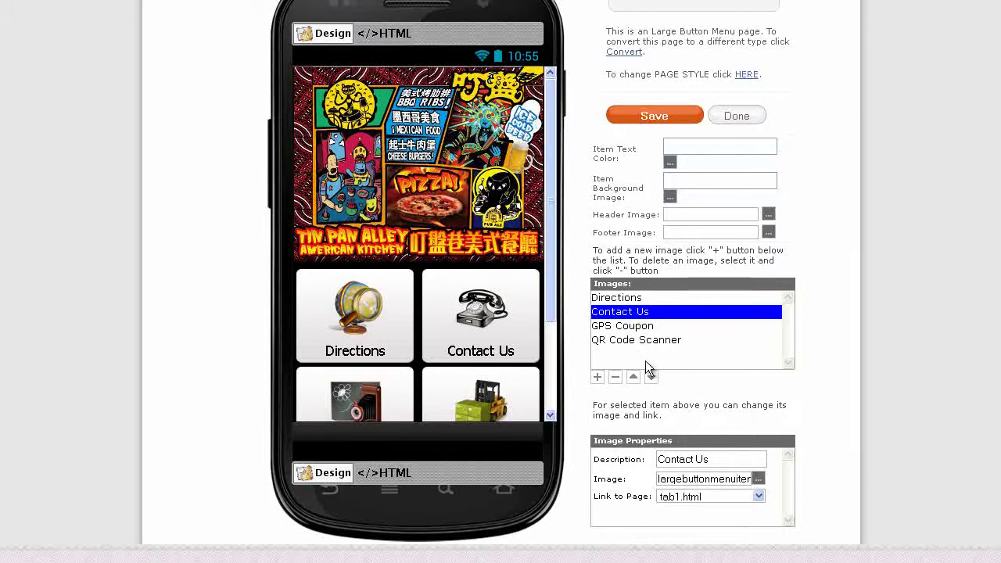
left_click(758, 496)
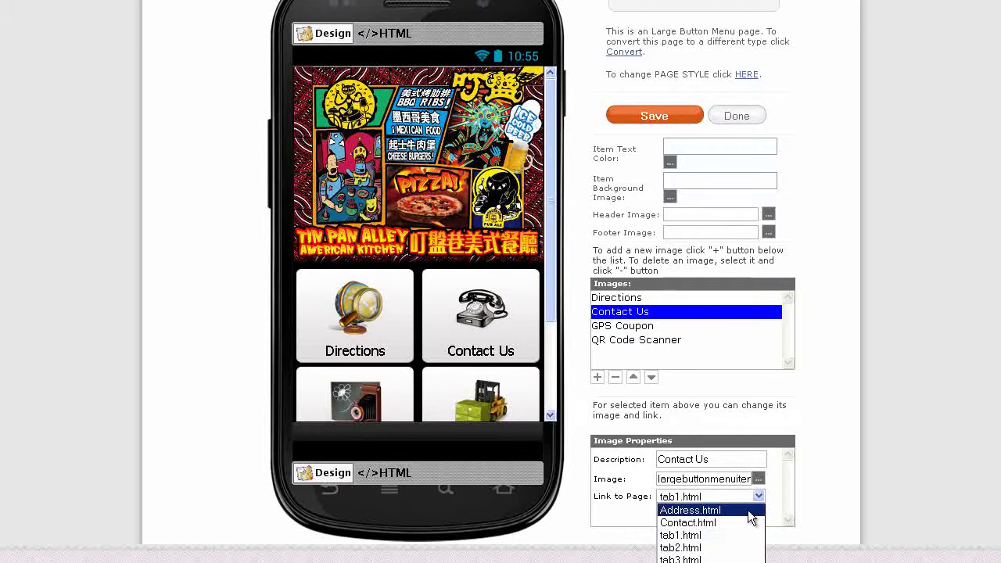
left_click(739, 523)
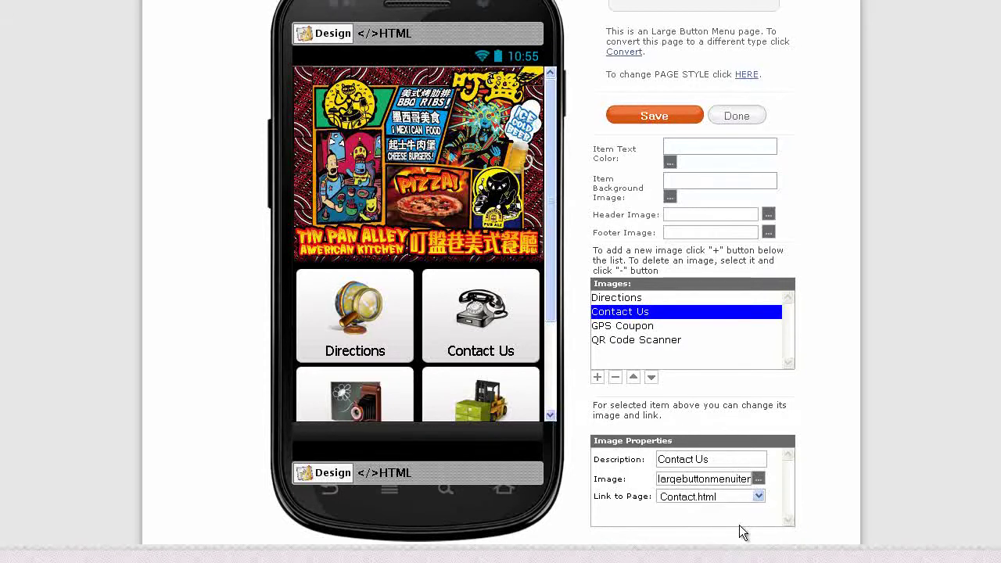
left_click(645, 120)
left_click(737, 115)
scroll(632, 351, "down", 4)
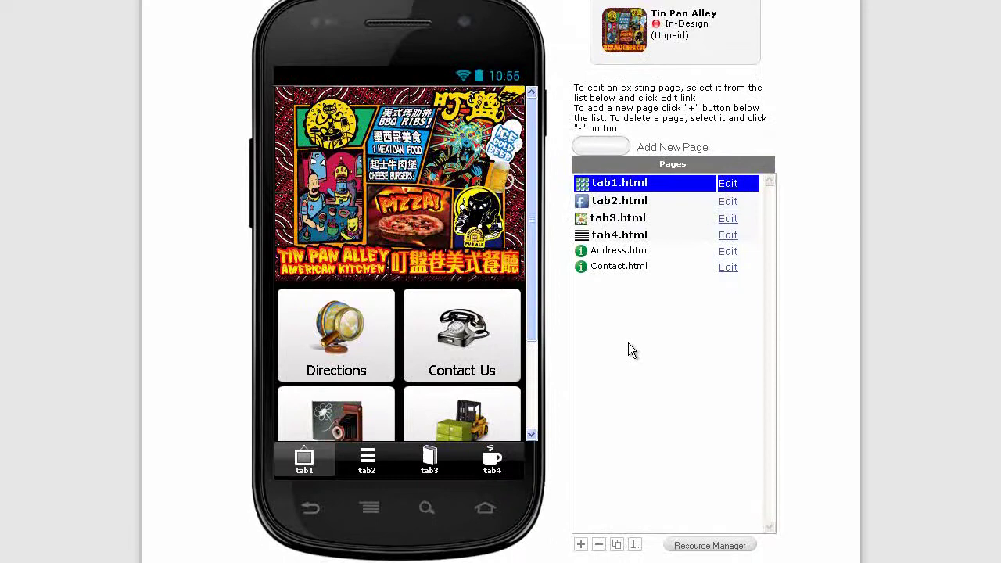
Create a page named GPSCoupon using the GPS Coupon scanner page type
left_click_drag(536, 318, 533, 366)
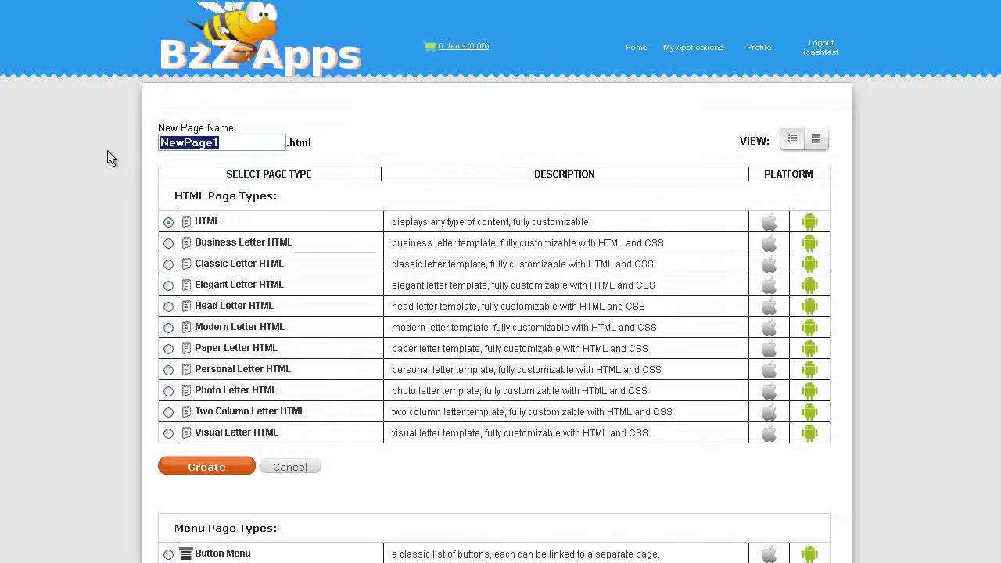
type("GPSCoupon")
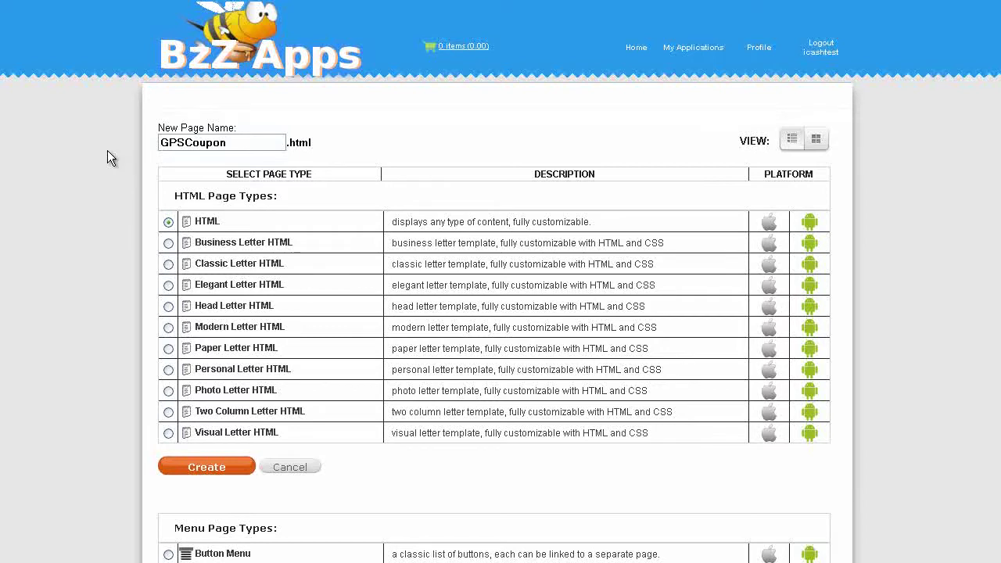
scroll(308, 349, "down", 15)
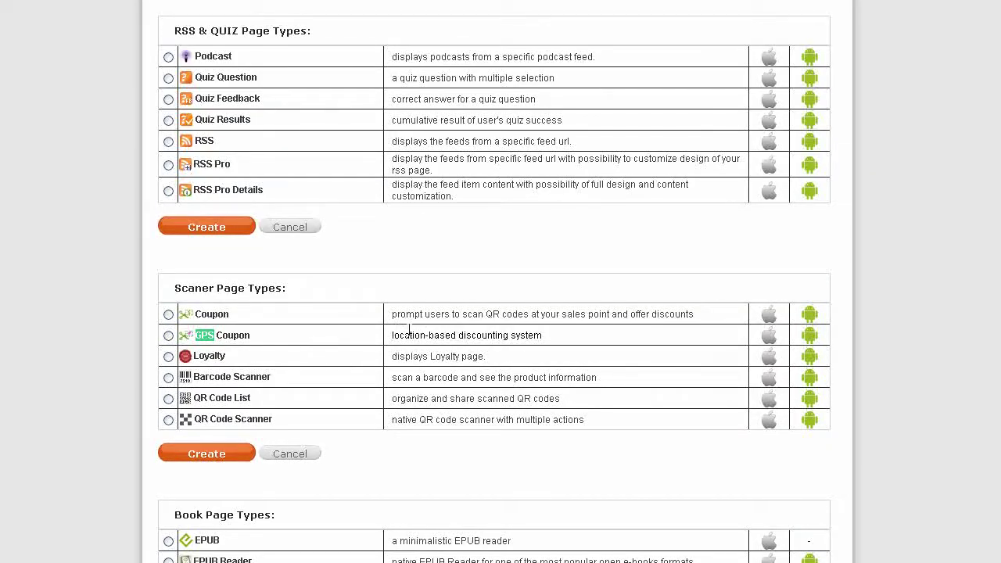
mouse_move(466, 332)
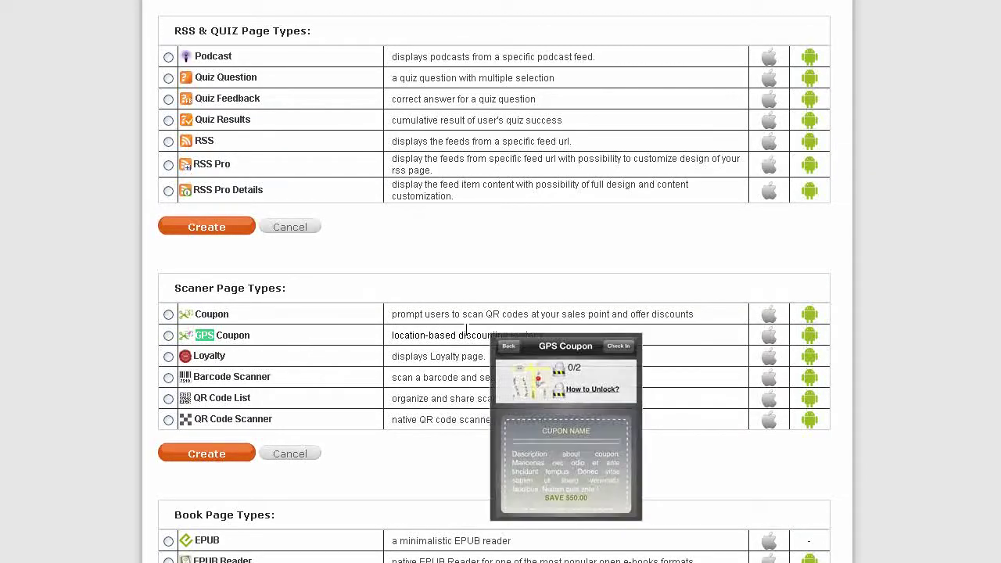
left_click(167, 336)
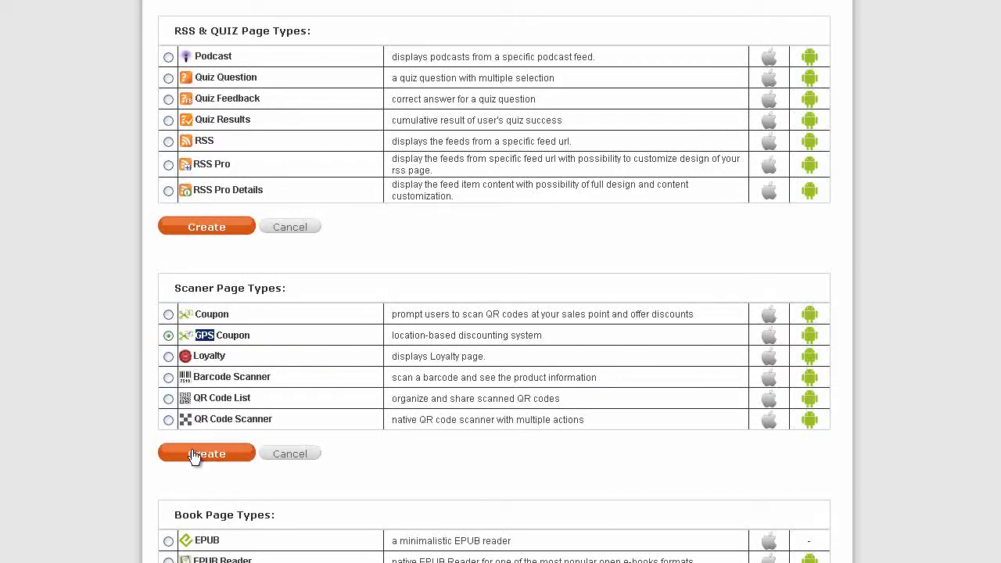
left_click(194, 455)
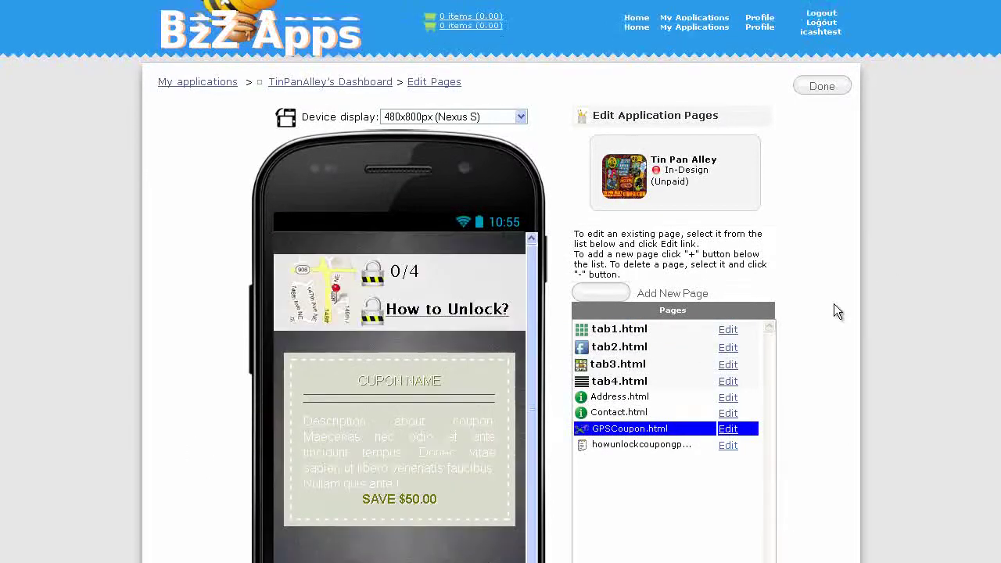
In GPSCoupon.html, rename the coupon TEQUILA CHECKIN and describe it as 'Get a free shot every fourth visit'
scroll(806, 311, "down", 3)
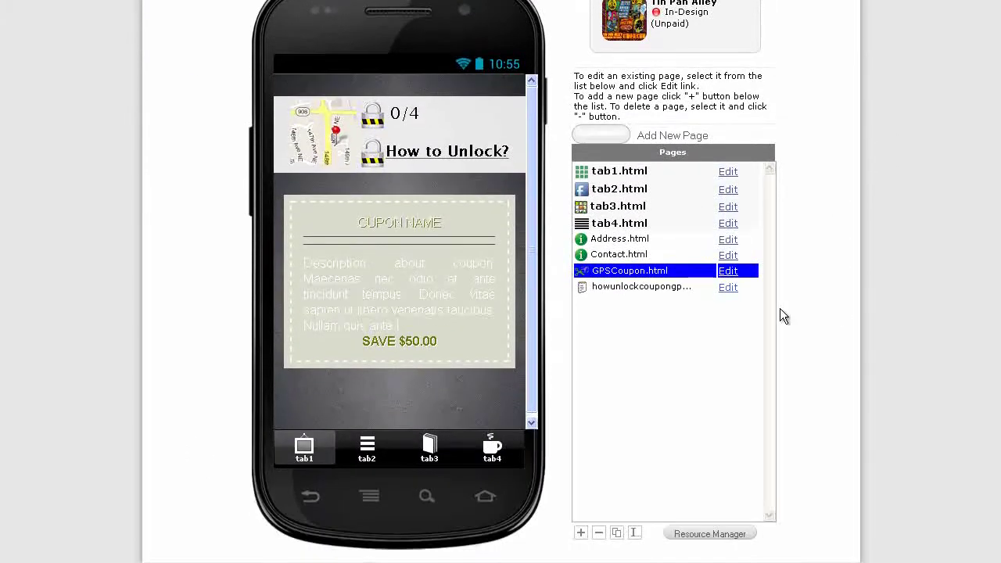
left_click(730, 272)
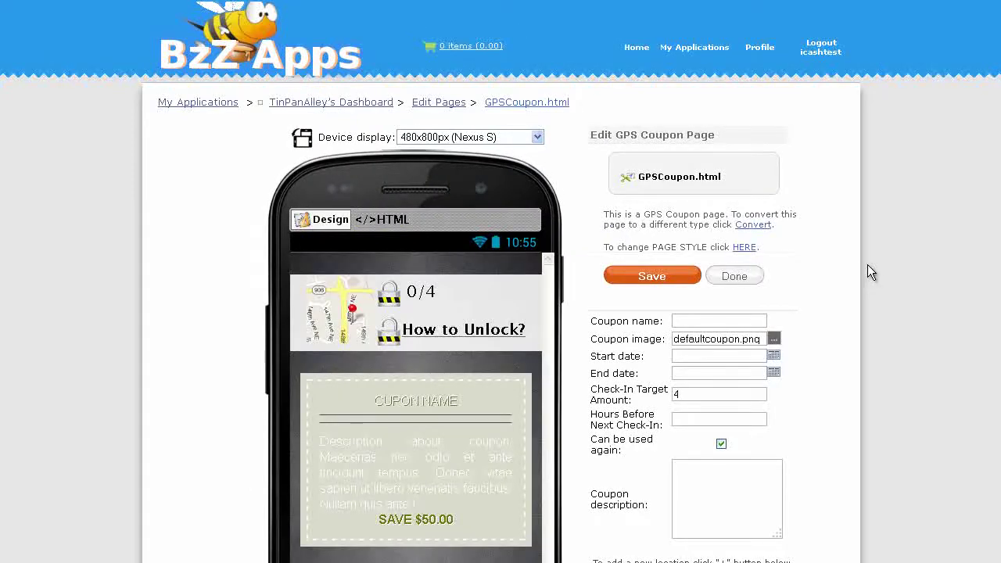
left_click_drag(743, 320, 669, 321)
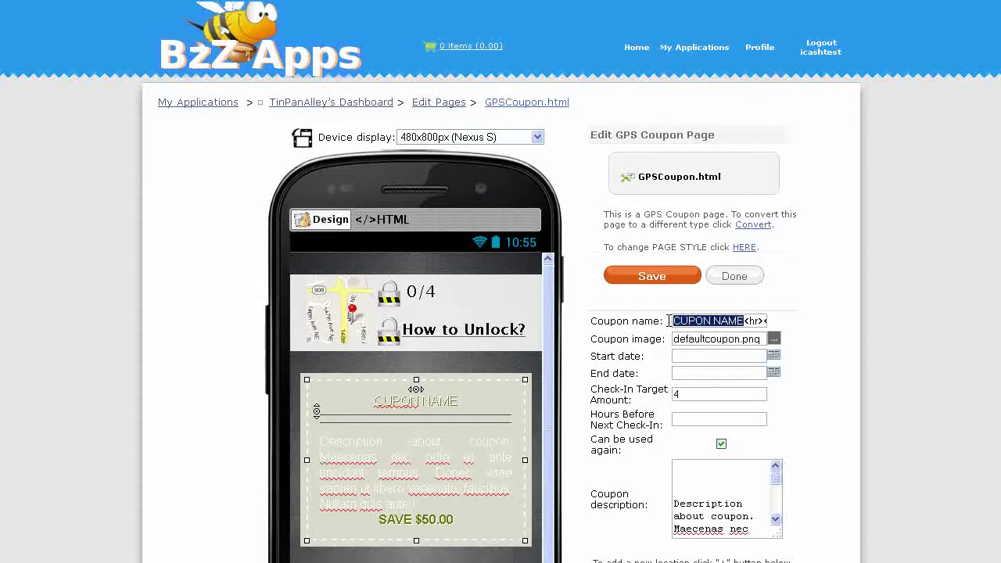
type("TEQ")
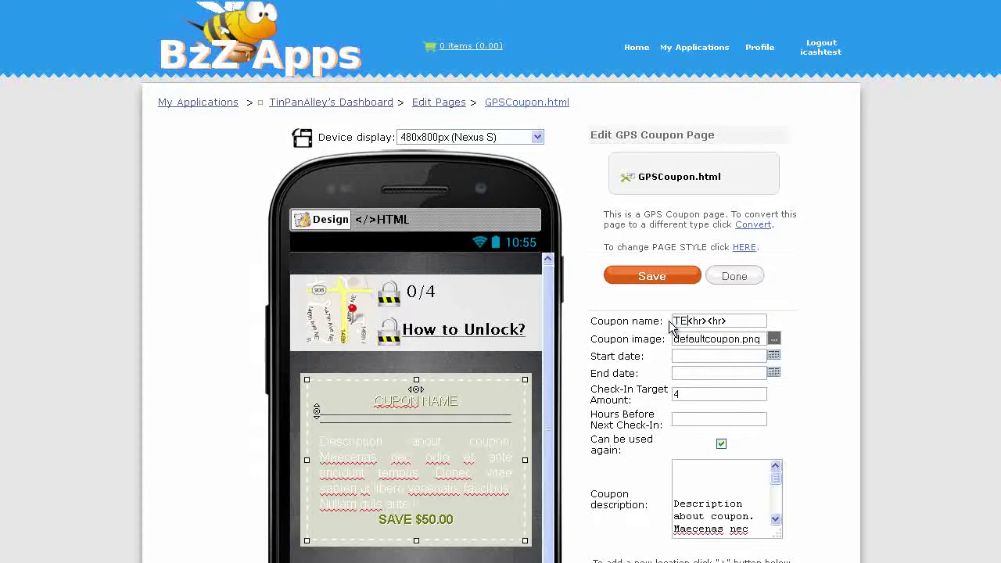
type("UILA CHECKIN")
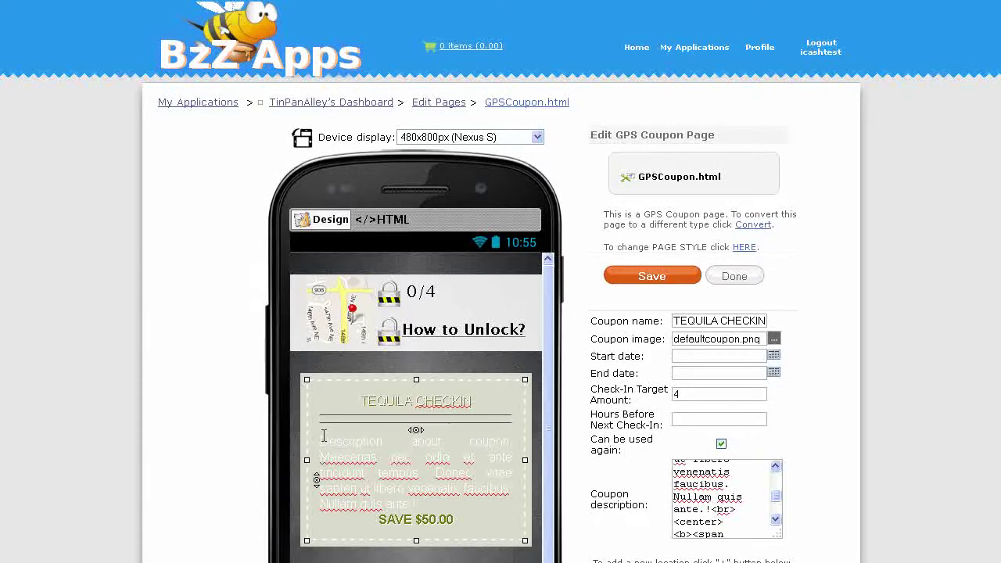
left_click_drag(322, 438, 410, 504)
key("Delete")
type("Get")
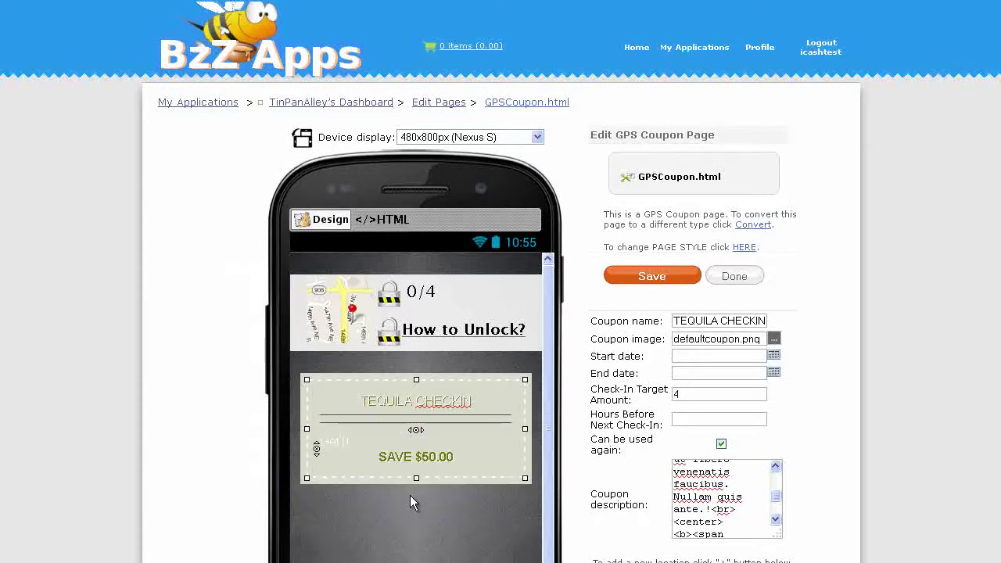
type(" a free shot every fourth visit!")
Change the coupon's savings amount to NT$150.00
left_click(423, 458)
type("1")
left_click(412, 457)
type("NT")
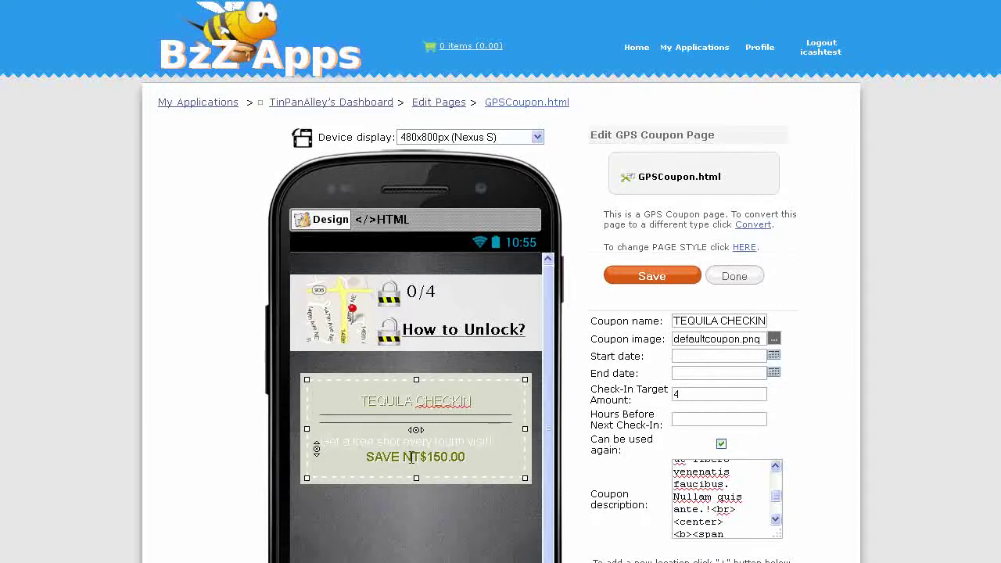
Run the coupon from March 9 to April 30 with 24 hours before the next check-in
left_click(776, 355)
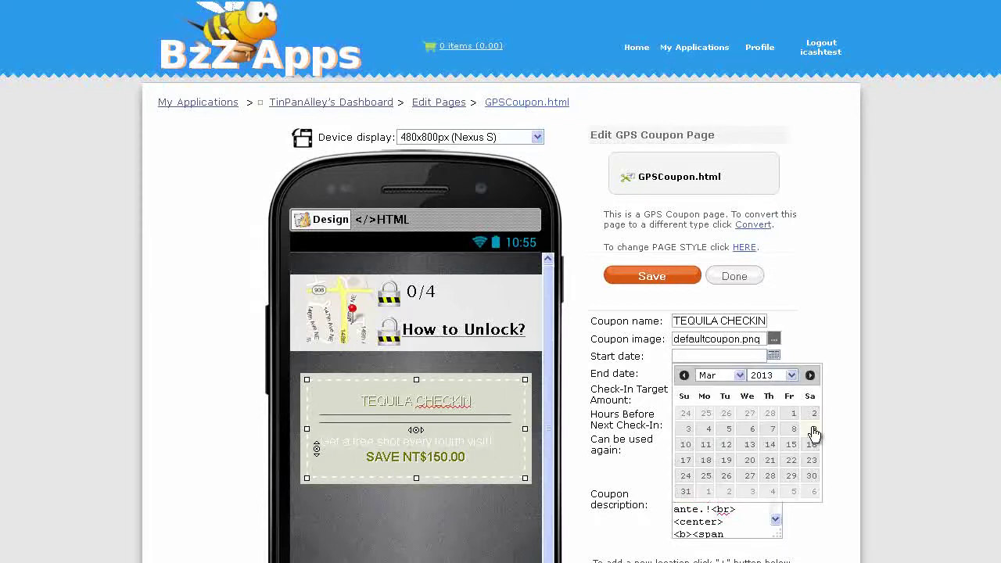
left_click(816, 430)
left_click(775, 373)
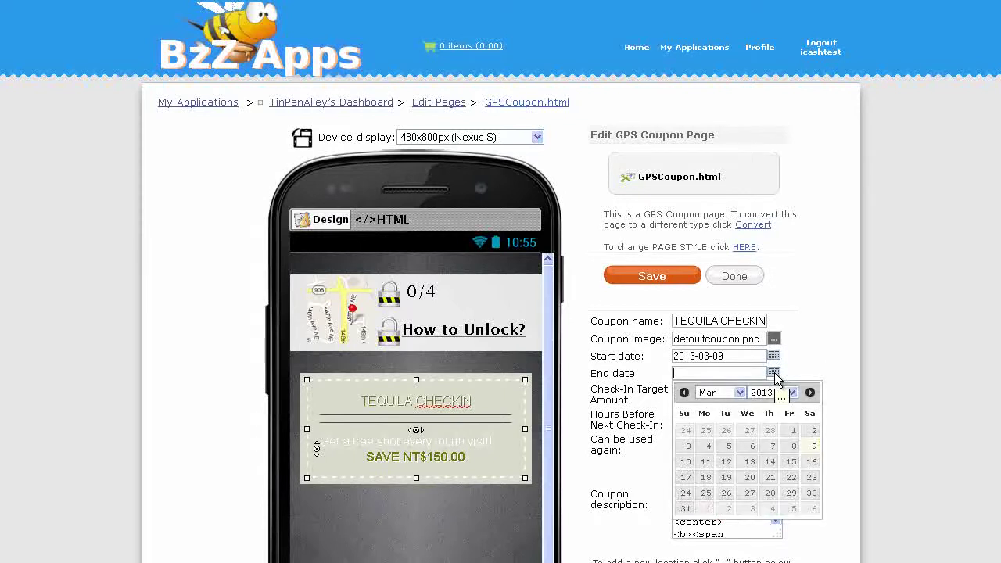
left_click(736, 393)
left_click(718, 435)
left_click(727, 494)
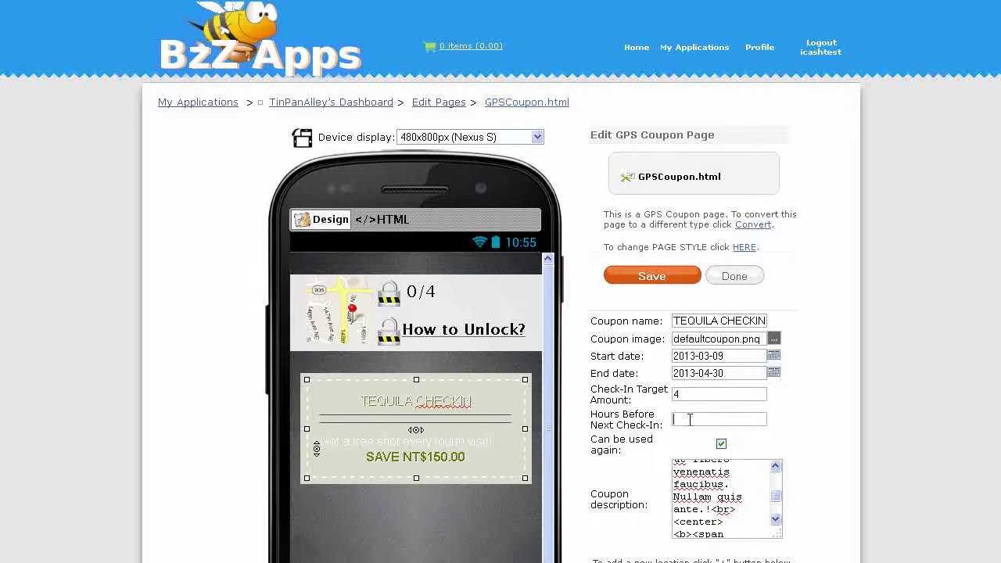
left_click(689, 420)
type("24")
Make the coupon single-use and add Location1 to its Locations list
left_click(721, 445)
scroll(838, 369, "down", 3)
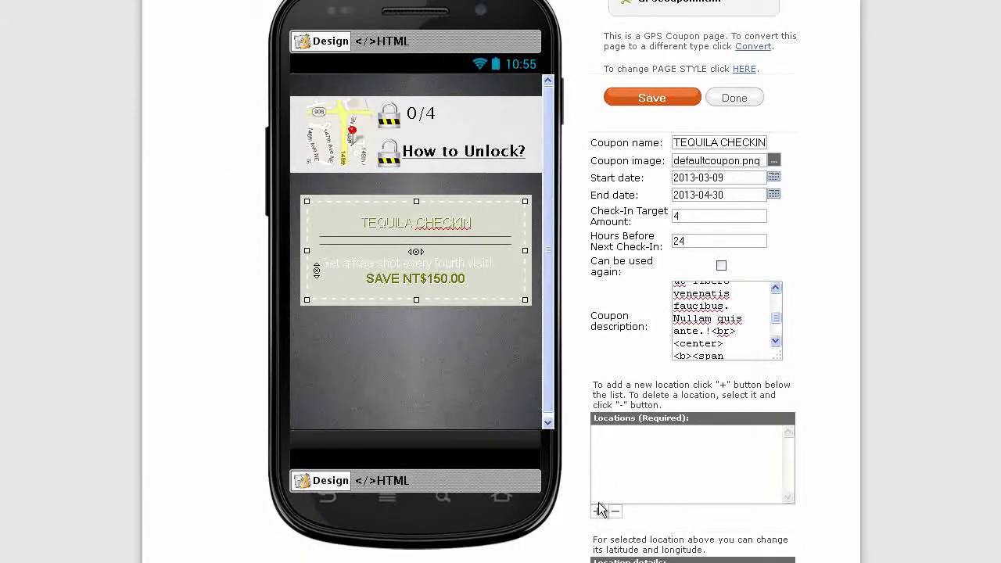
left_click(599, 510)
scroll(829, 407, "down", 2)
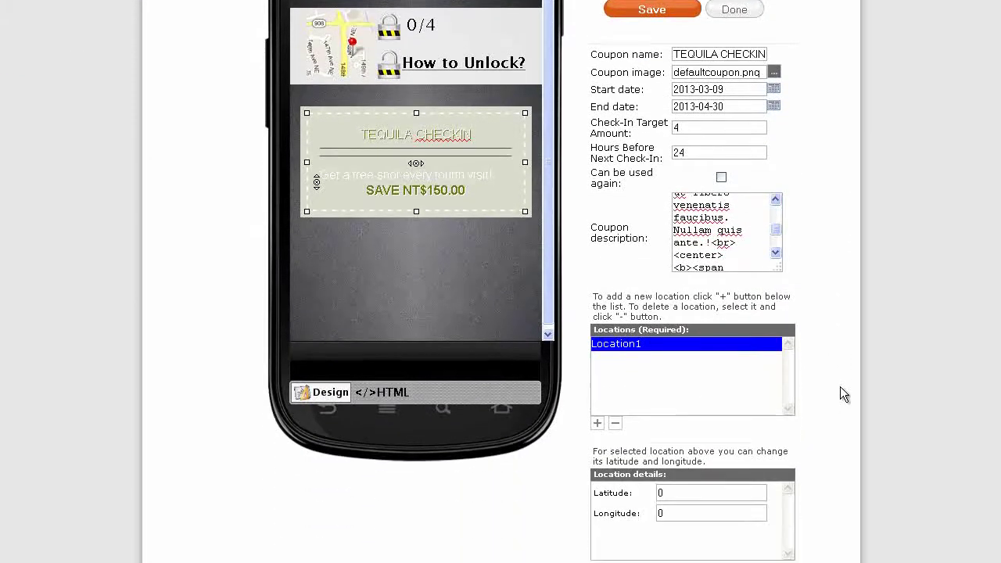
scroll(841, 386, "down", 1)
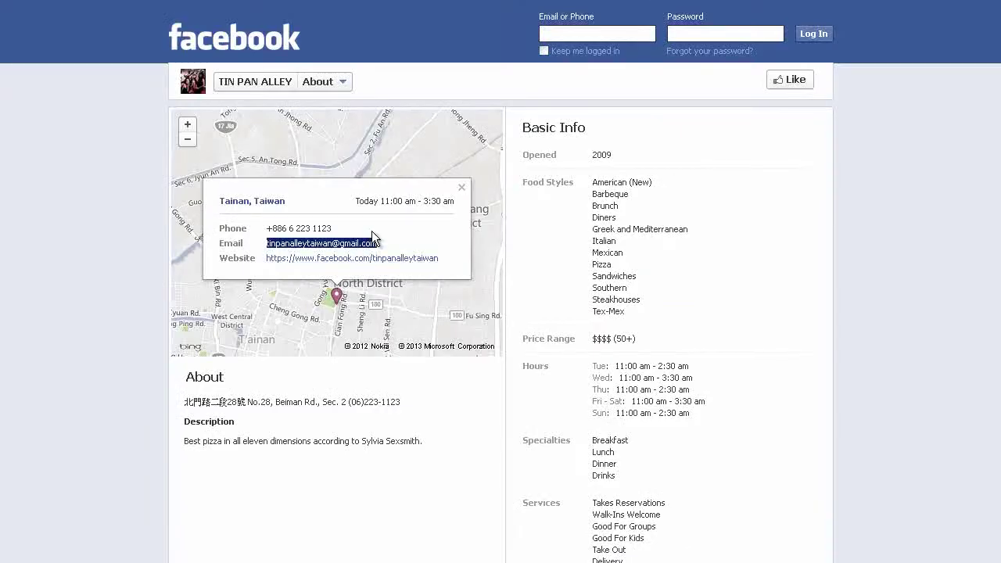
Select the romanised street address in the About section of the Tin Pan Alley Facebook page
left_click(403, 232)
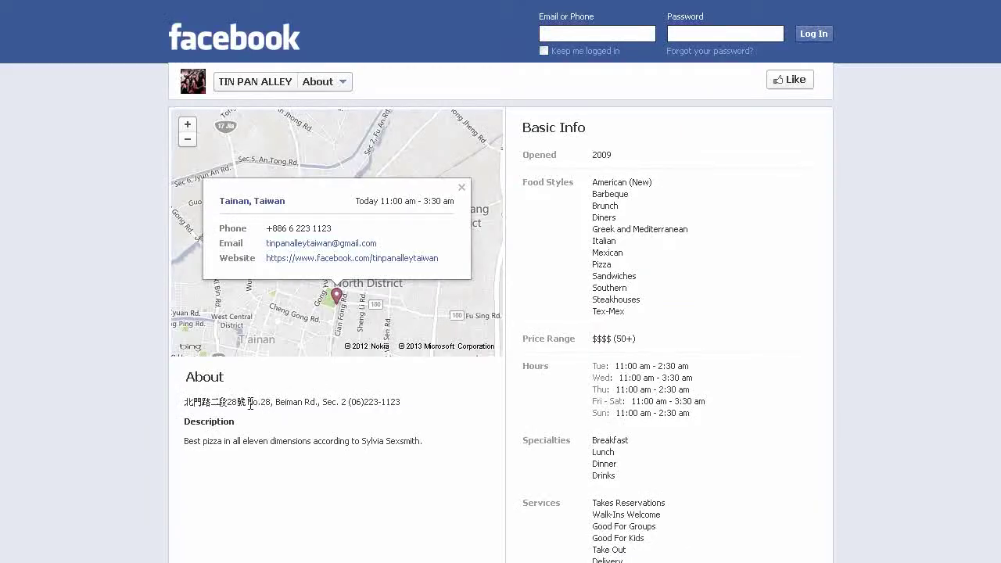
left_click_drag(248, 402, 347, 402)
key("ctrl+c")
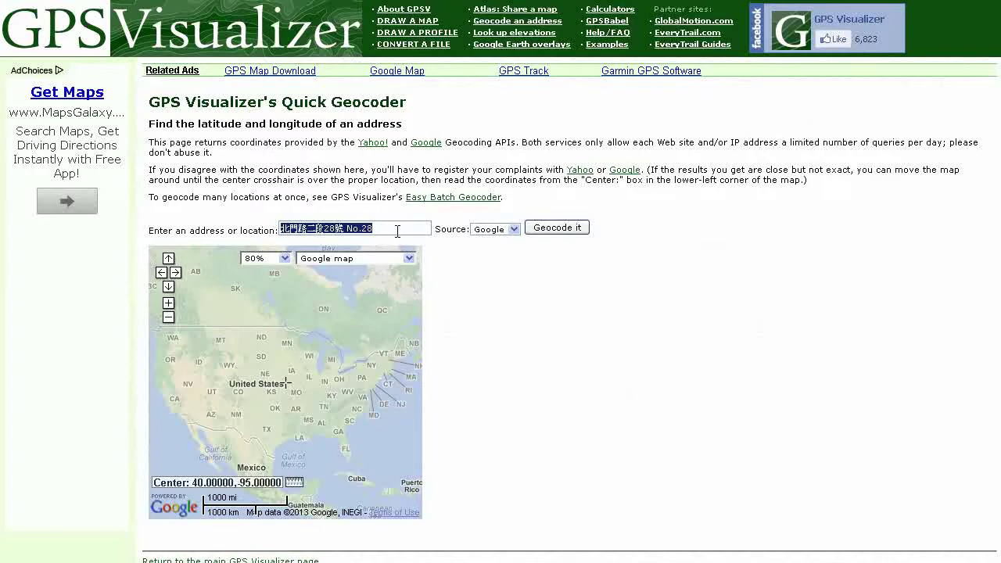
Geocode the pasted address in Quick Geocoder and select the resulting latitude 22.997497
left_click(397, 231)
left_click_drag(398, 230, 275, 234)
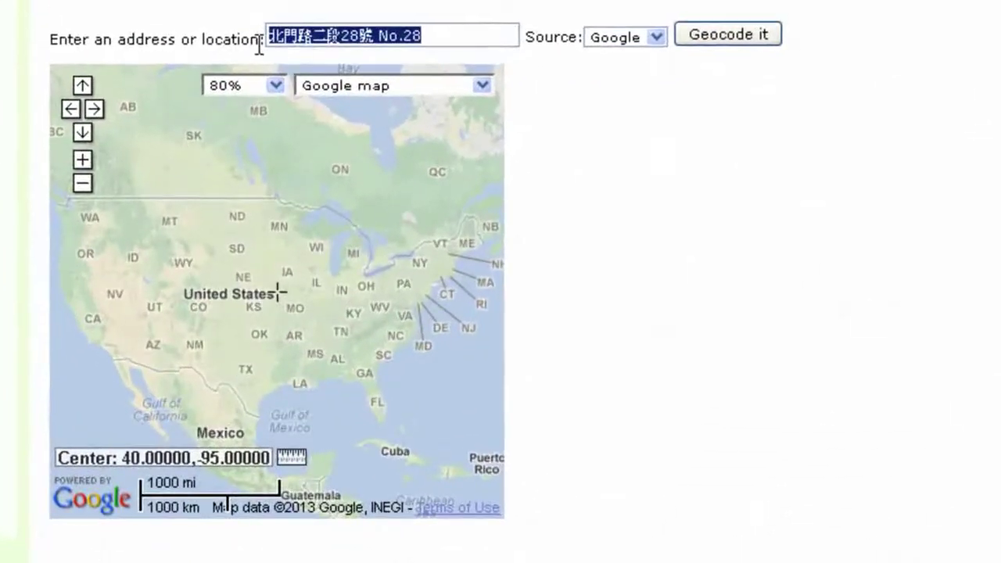
key("ctrl+v")
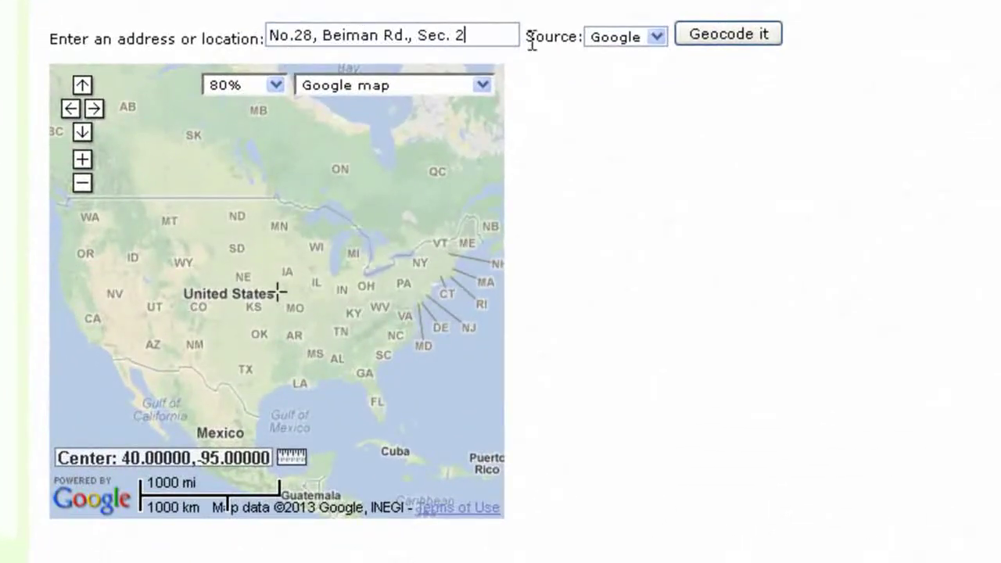
left_click(733, 42)
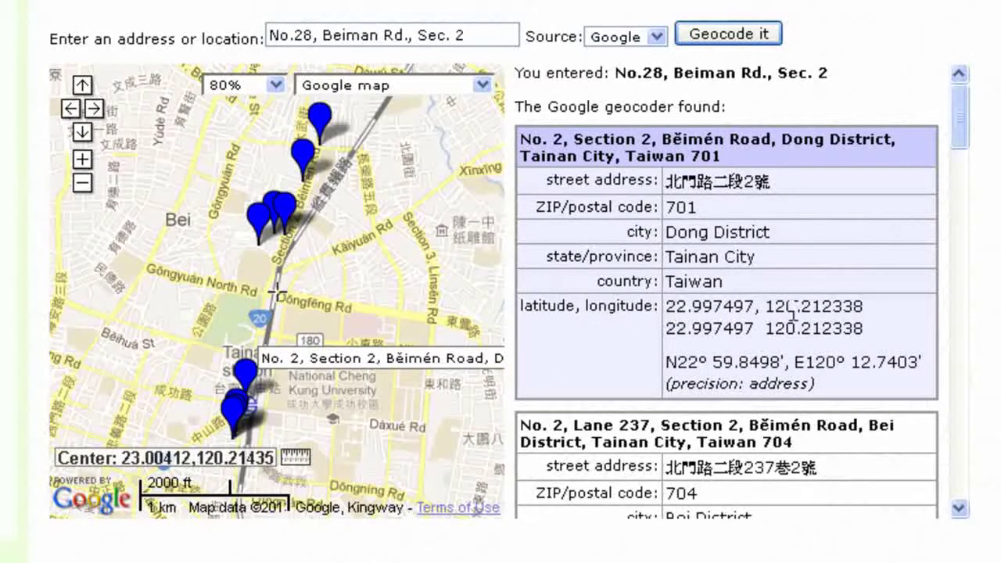
left_click_drag(665, 307, 753, 307)
key("ctrl+c")
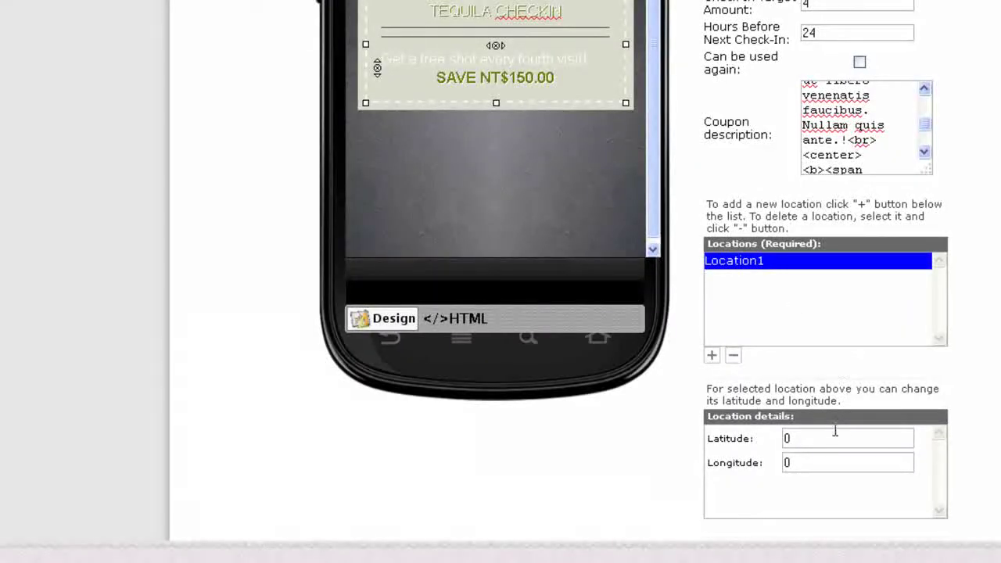
Enter latitude 22.997497 and longitude 120.212338 for Location1, copying the longitude from GPS Visualizer
left_click_drag(831, 435, 744, 437)
key("ctrl+v")
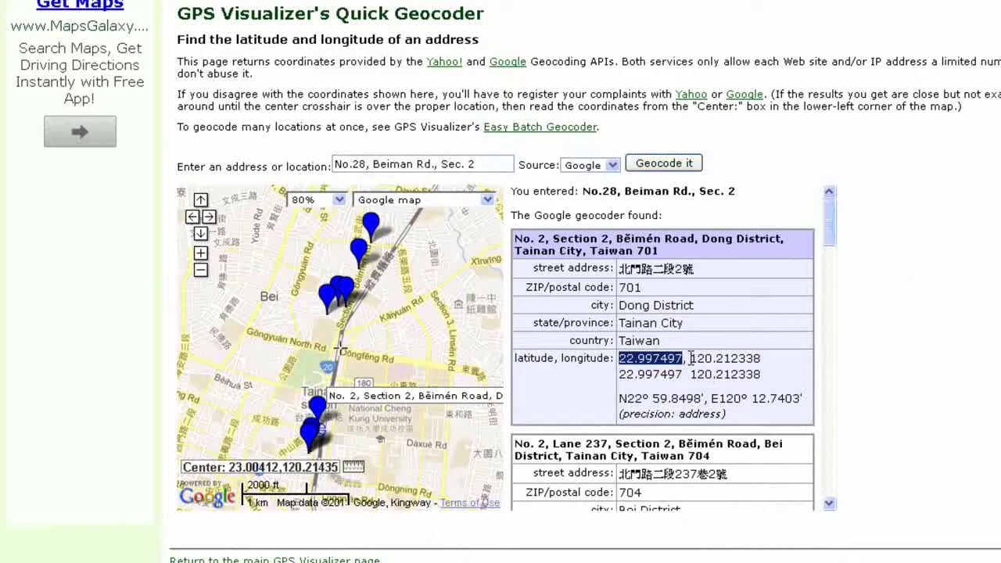
left_click_drag(692, 360, 762, 360)
key("ctrl+c")
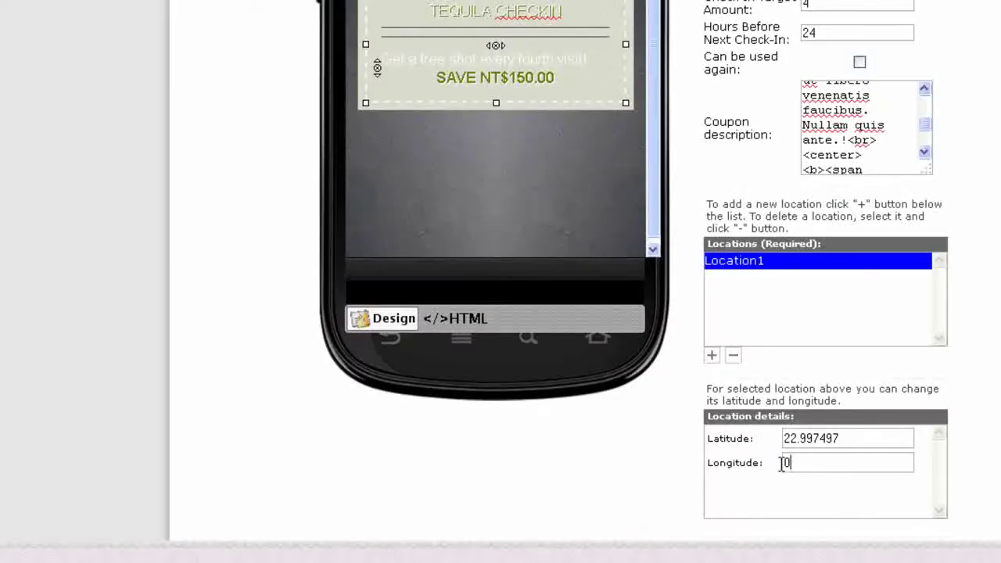
left_click_drag(786, 463, 727, 465)
key("ctrl+v")
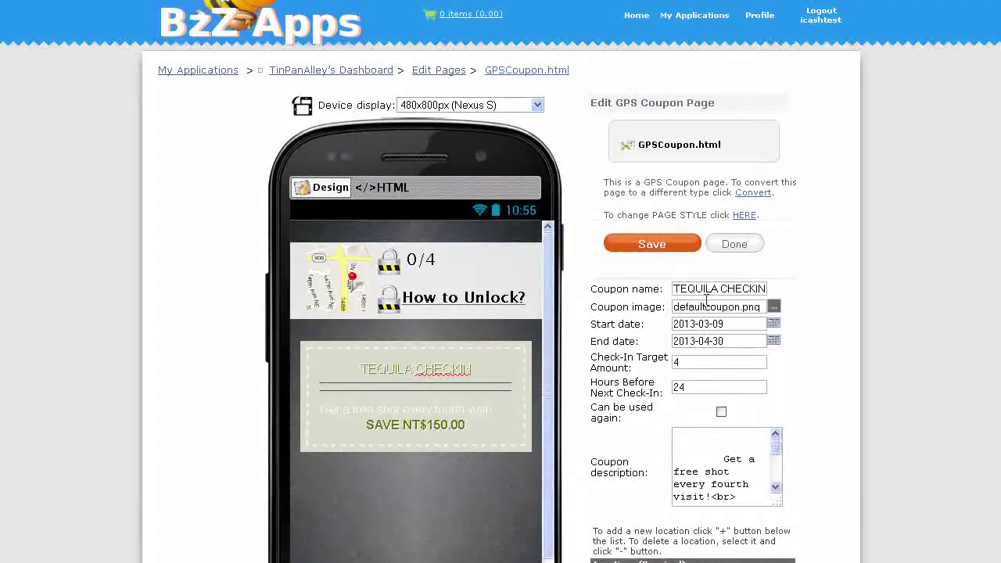
left_click_drag(675, 307, 757, 306)
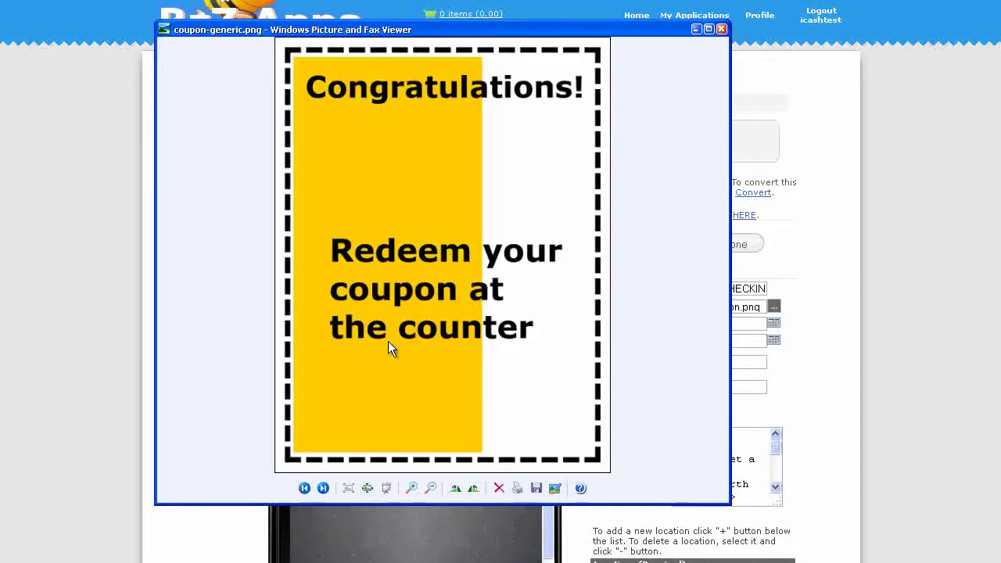
Upload coupon-generic.png as the coupon image, then save GPSCoupon.html and return to the pages list
left_click(773, 306)
left_click(505, 176)
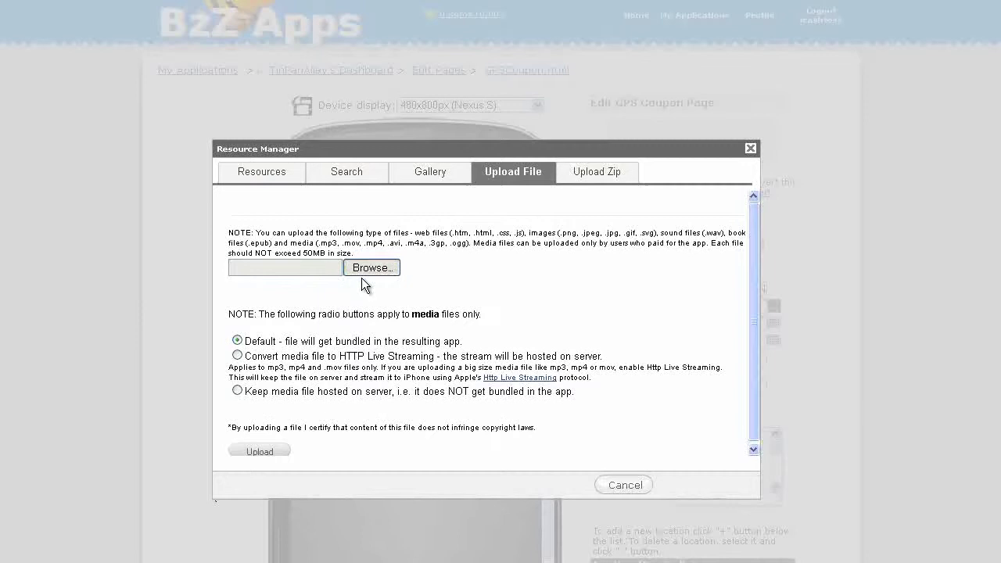
left_click(363, 272)
double_click(141, 4)
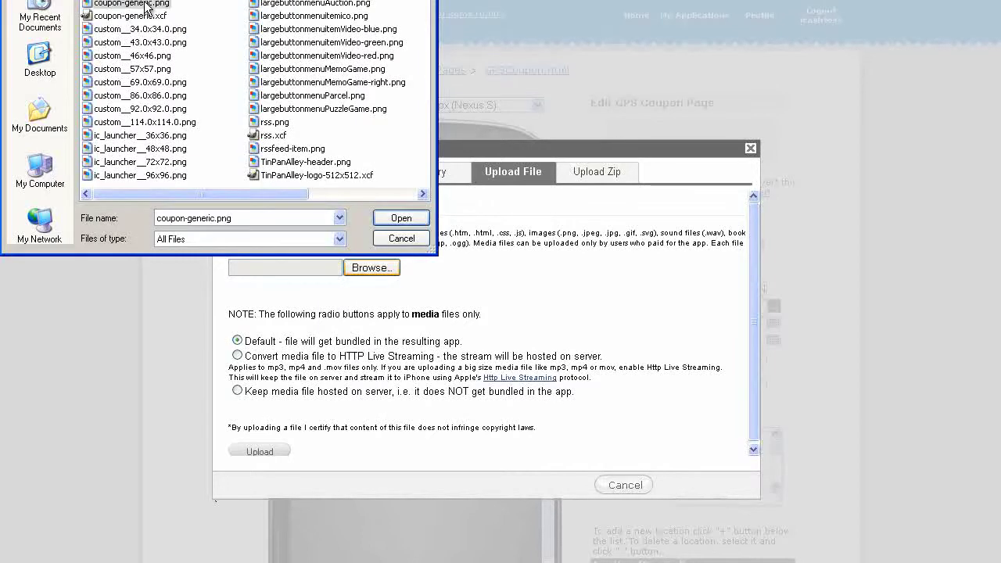
left_click(266, 455)
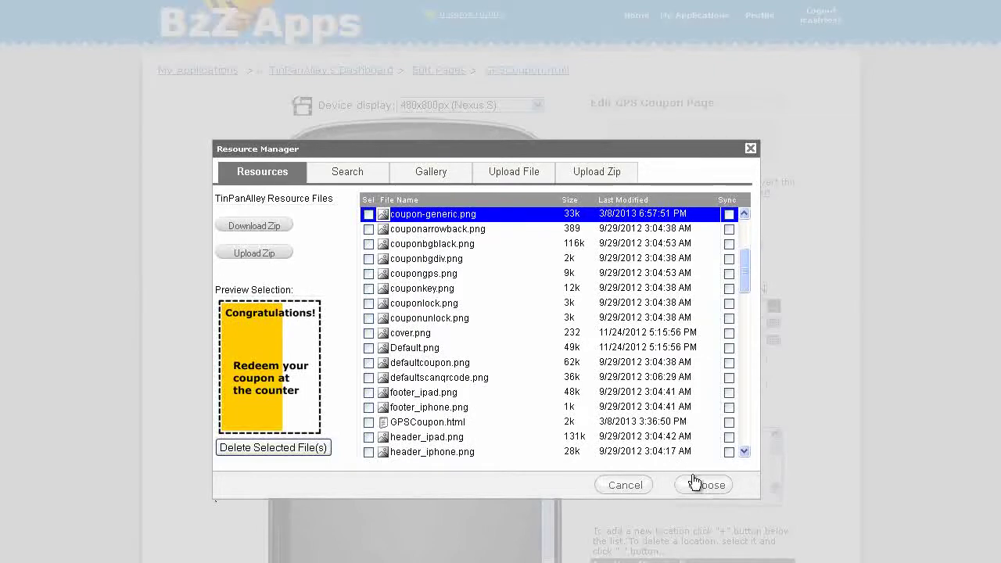
left_click(707, 485)
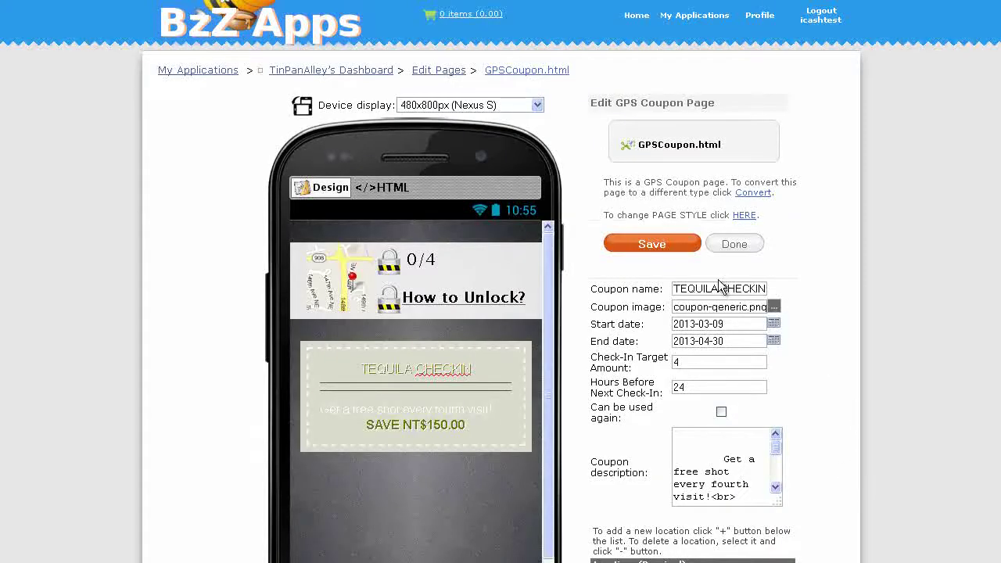
left_click(662, 247)
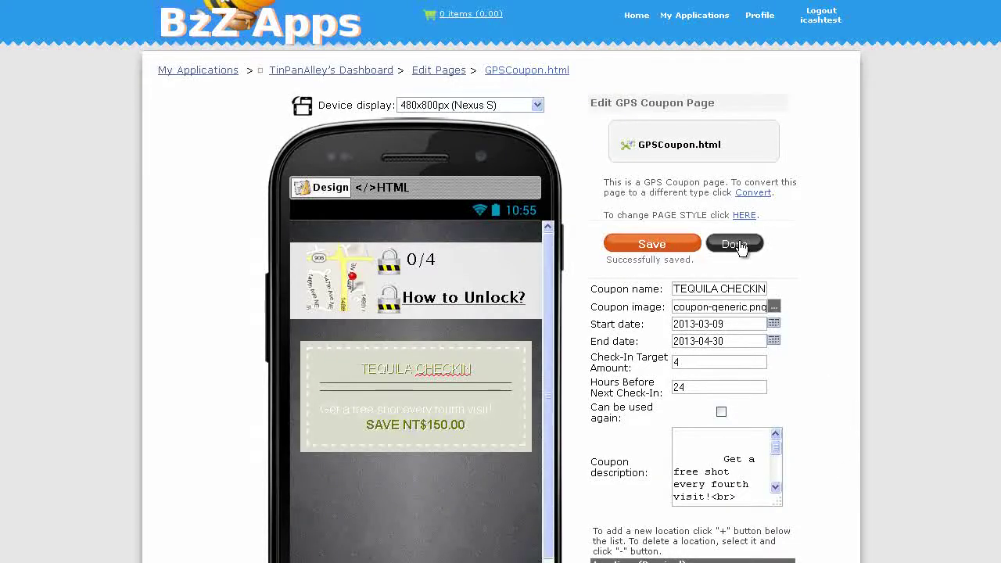
left_click(736, 245)
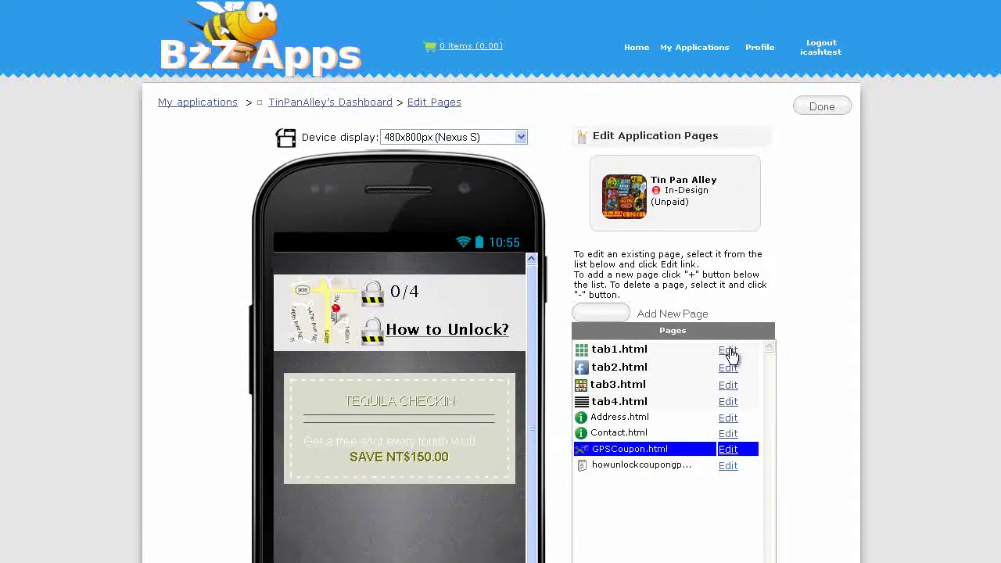
Link the GPS Coupon button on tab1.html to GPSCoupon.html and save the page
left_click(729, 353)
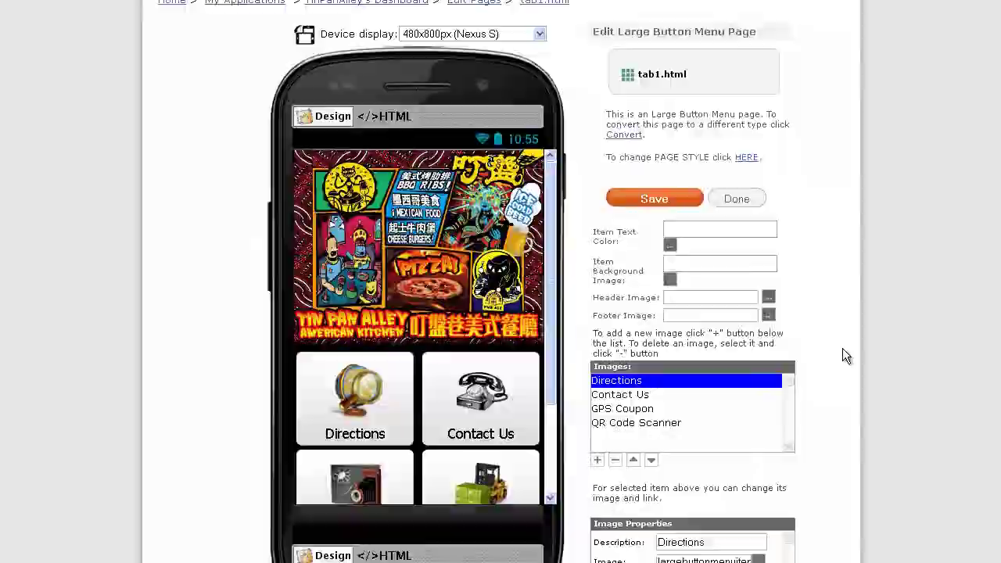
scroll(843, 354, "down", 2)
left_click(635, 327)
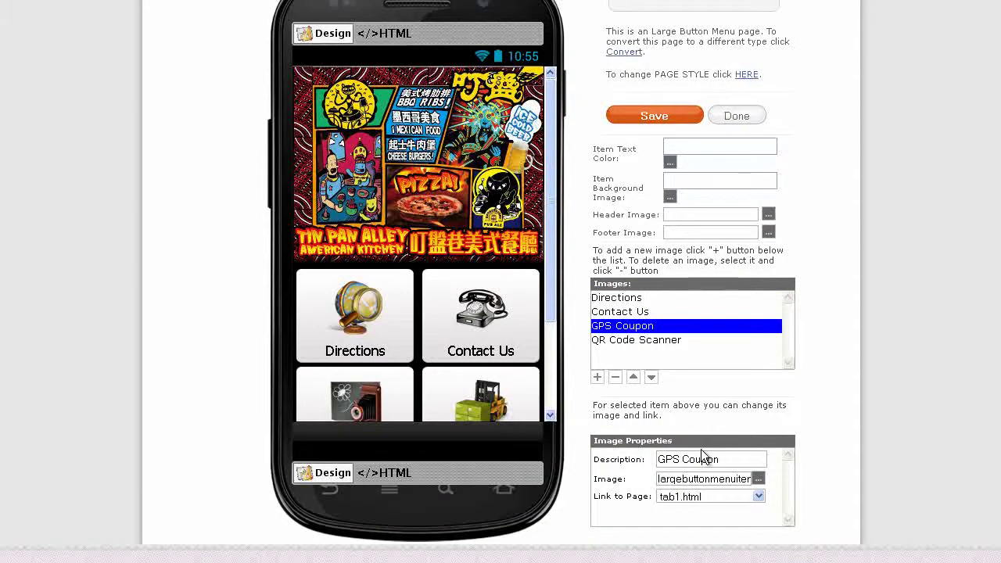
left_click(759, 497)
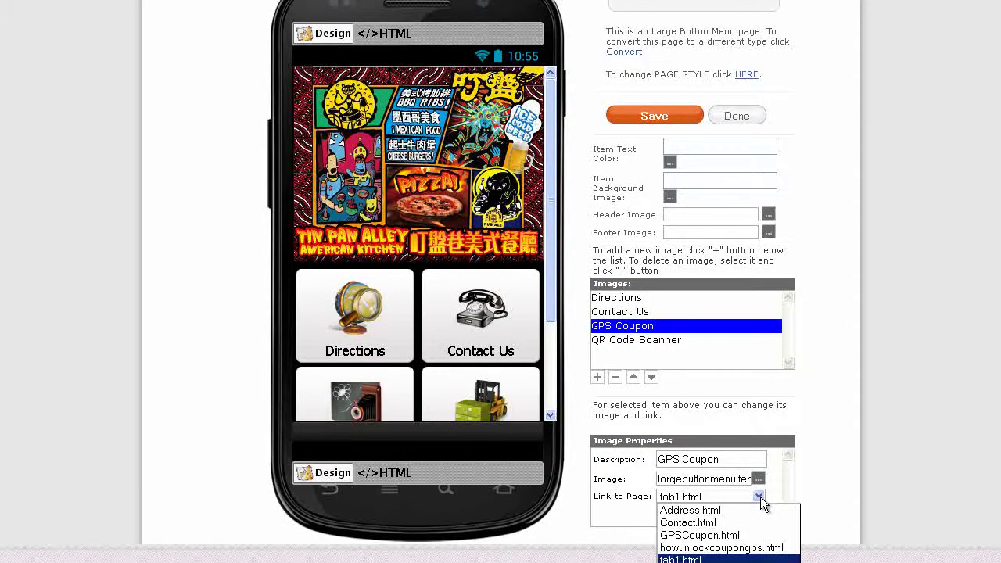
left_click(720, 537)
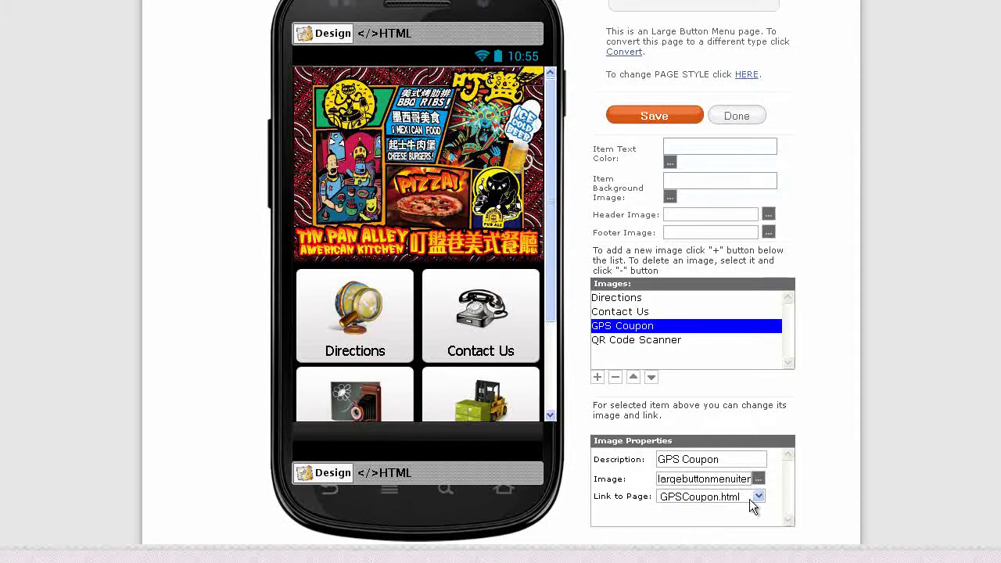
left_click(661, 116)
left_click(739, 116)
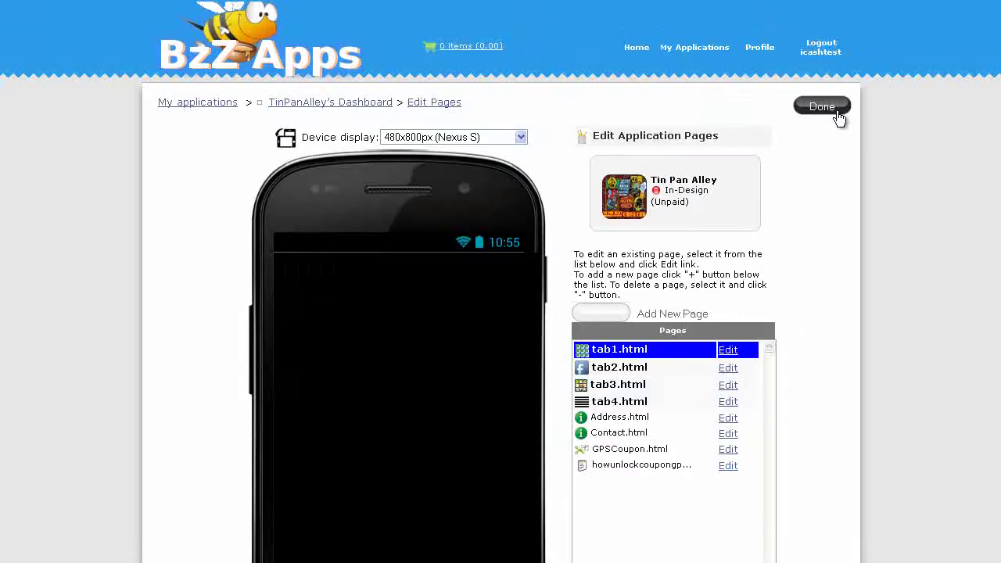
scroll(527, 395, "down", 3)
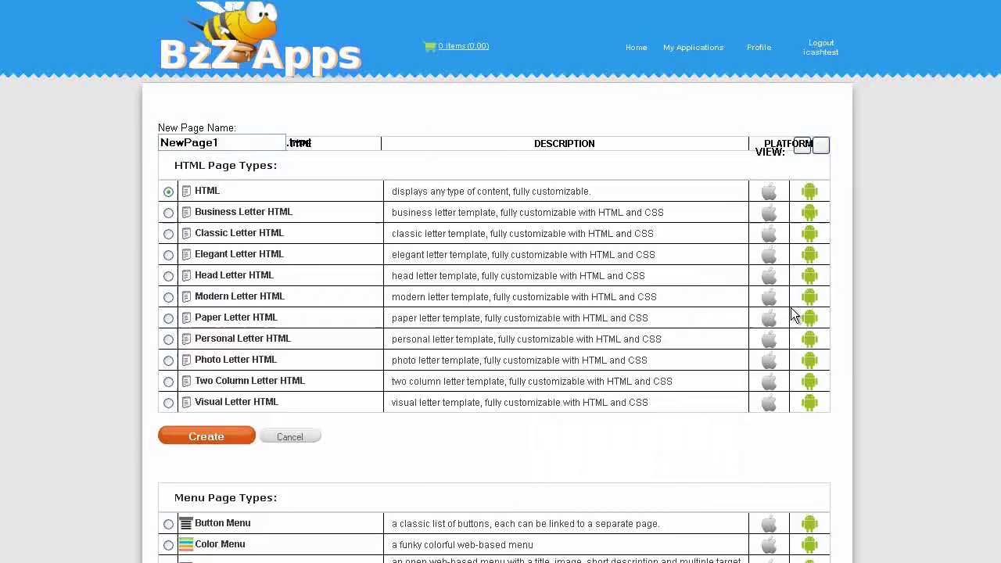
Name the new page QRScanner and create it with the QR Code List page type
left_click_drag(235, 149, 110, 144)
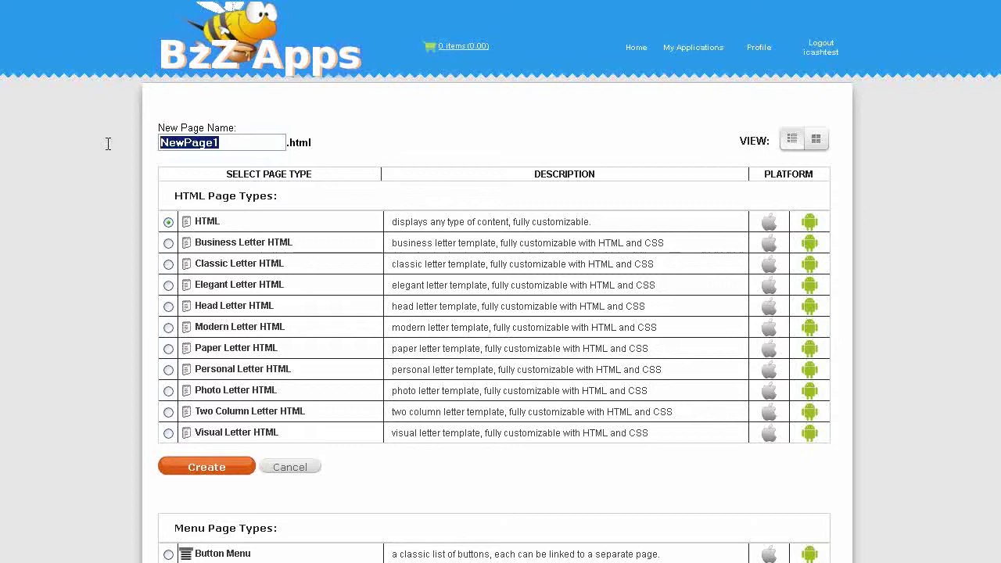
type("QRScan")
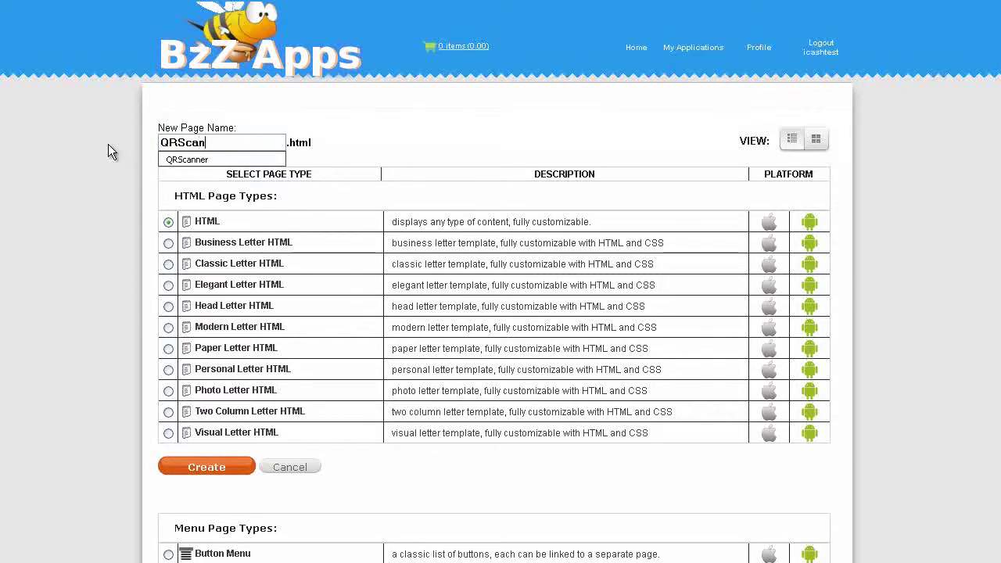
type("ner")
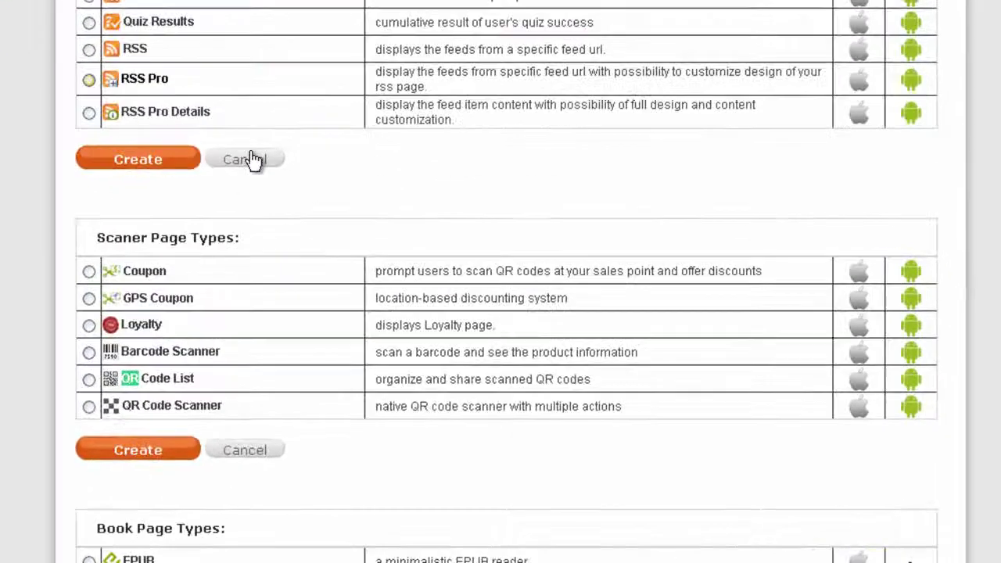
left_click(115, 379)
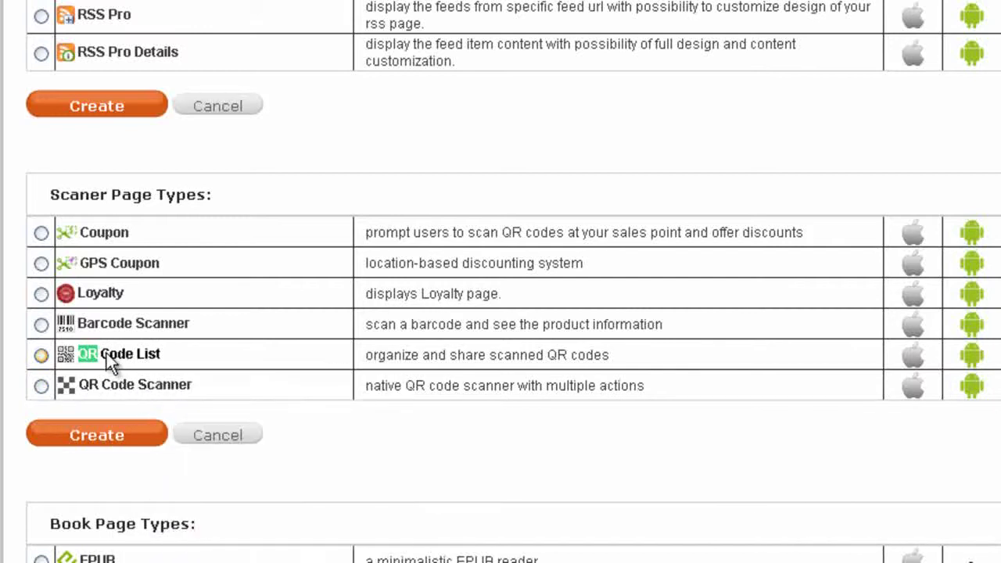
left_click(41, 356)
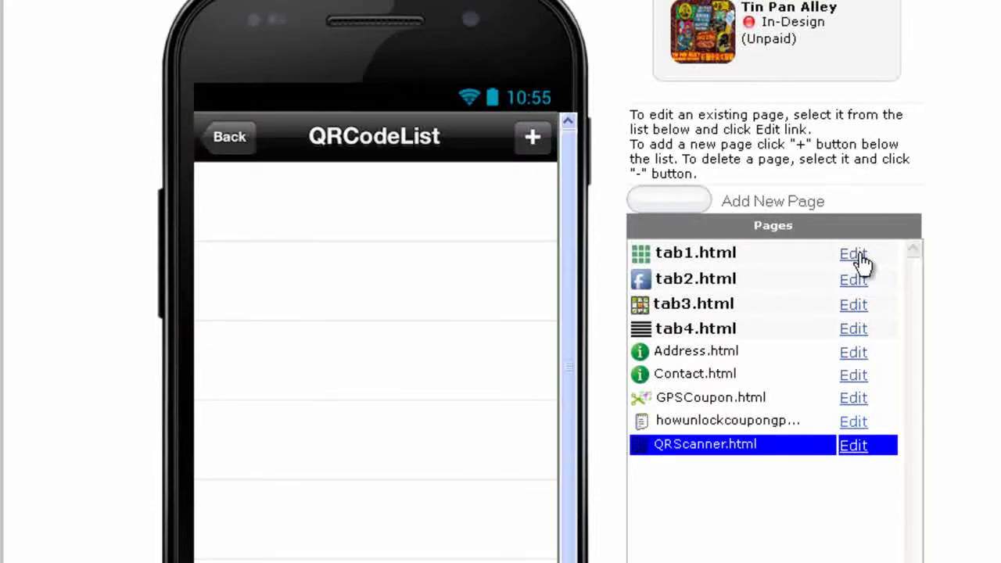
Link tab1's QR Code Scanner button to QRScanner.html and save the large-button menu page
left_click(859, 257)
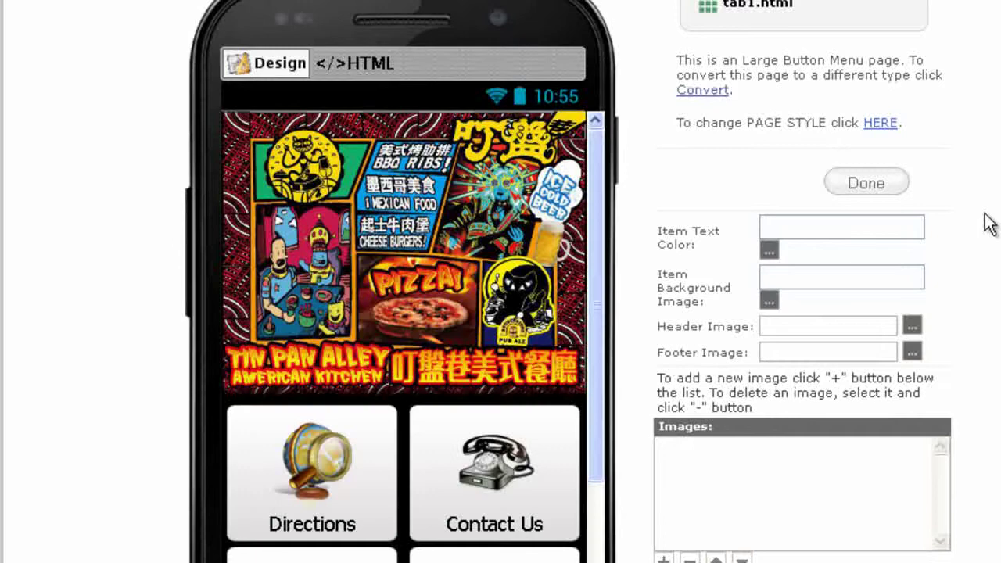
scroll(860, 234, "down", 5)
left_click(760, 252)
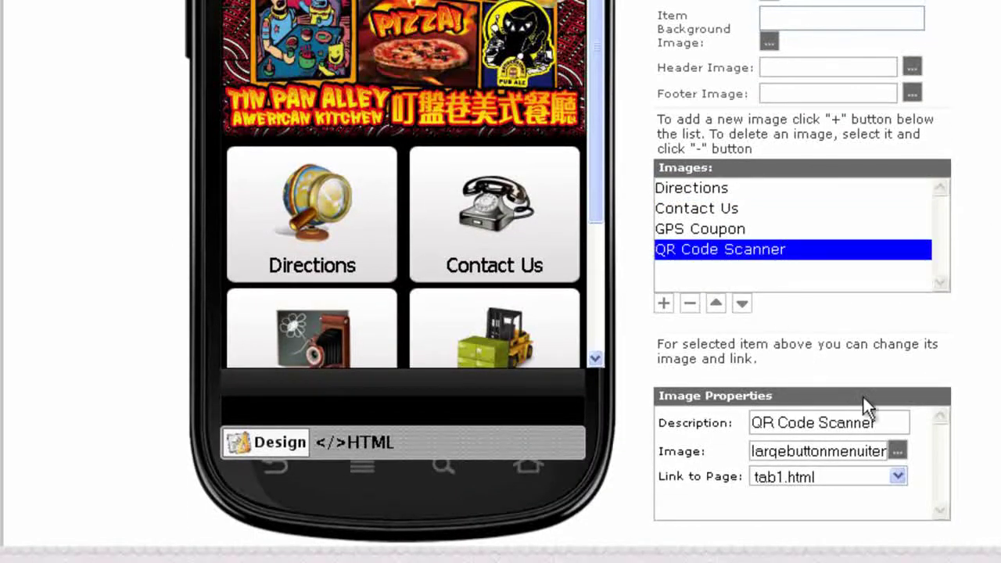
left_click(897, 475)
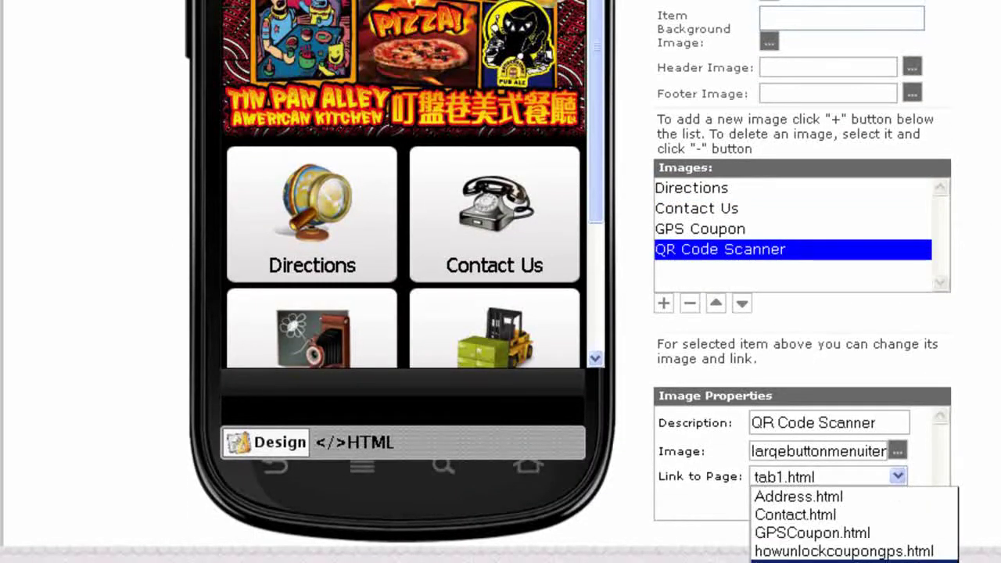
left_click(806, 562)
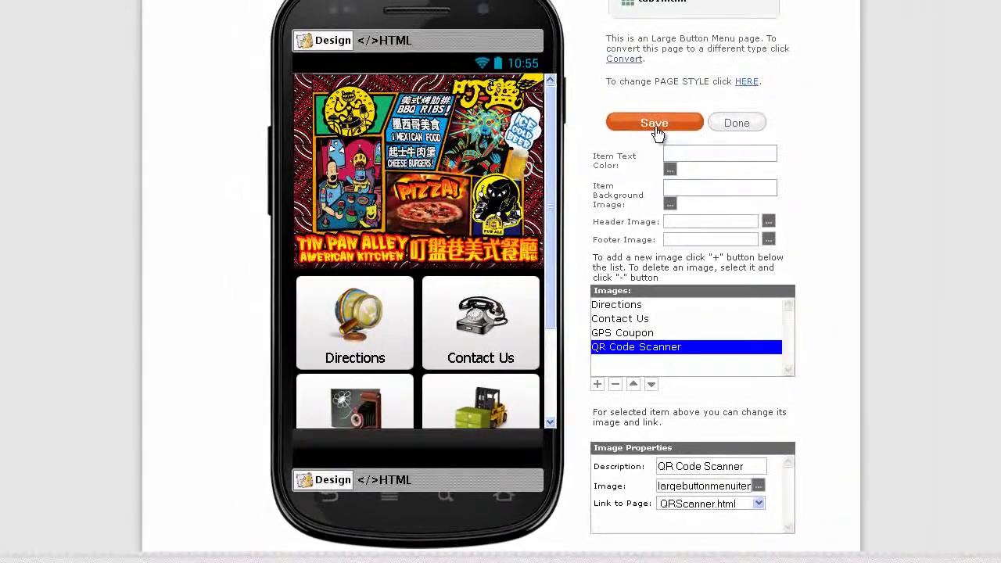
left_click(693, 53)
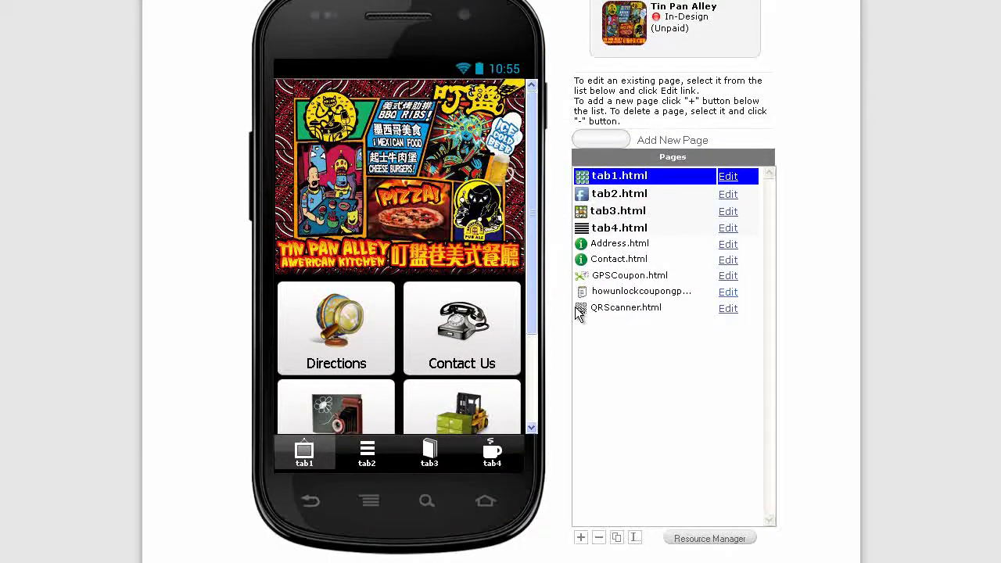
left_click_drag(529, 307, 533, 384)
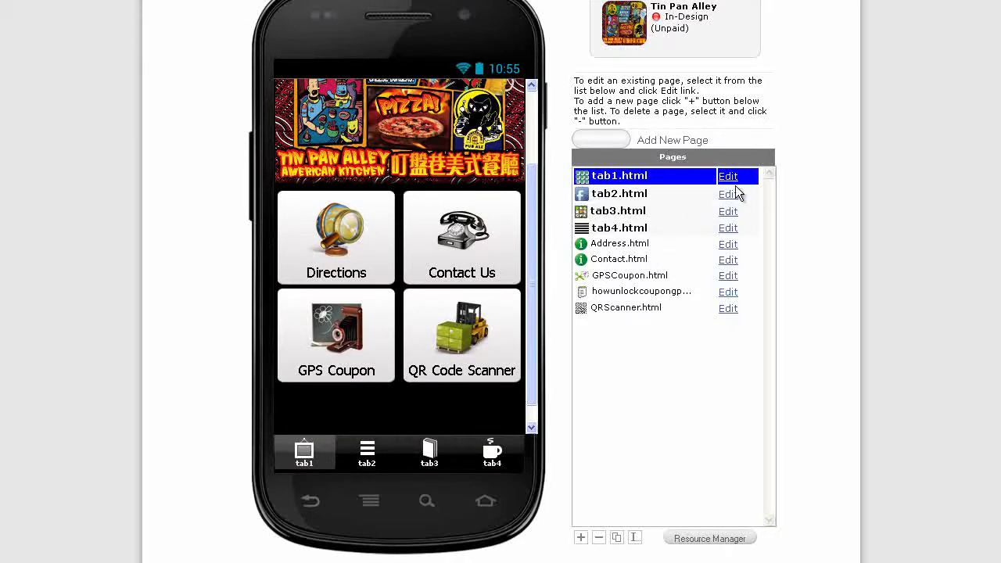
Upload largebuttonmenuGPS.png and set it as the GPS Coupon tile's image on tab1.html
left_click(730, 179)
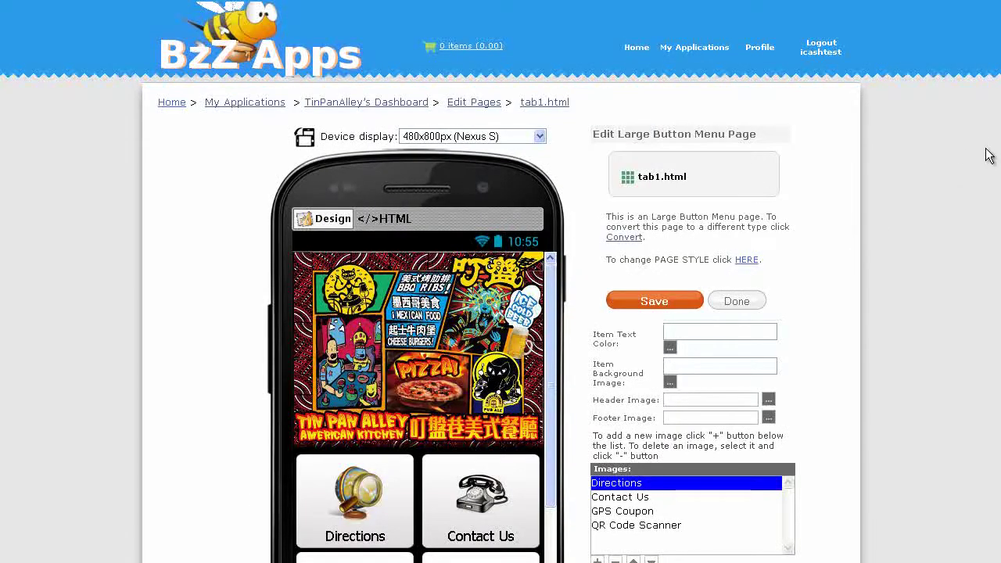
scroll(602, 332, "down", 4)
left_click(603, 332)
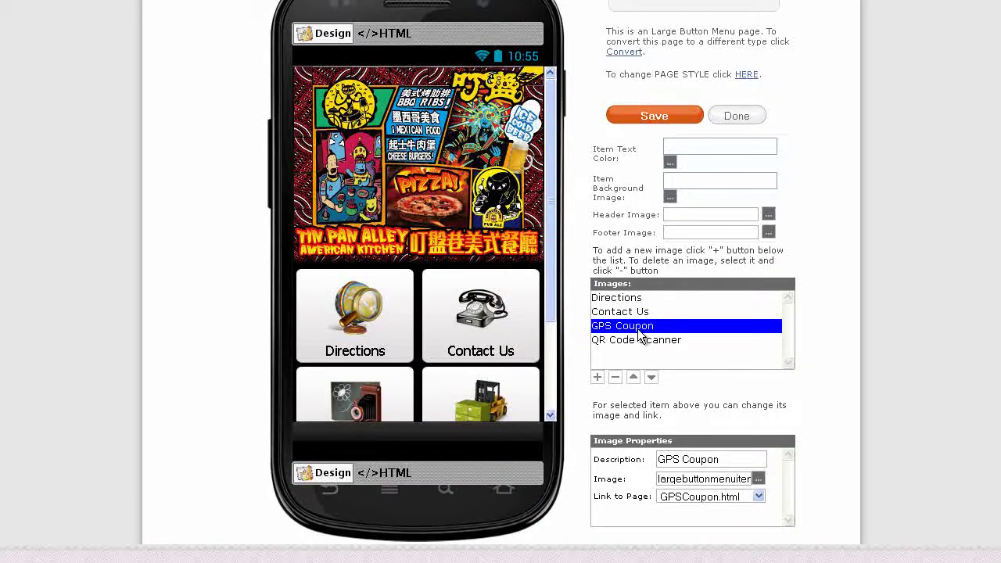
left_click(758, 479)
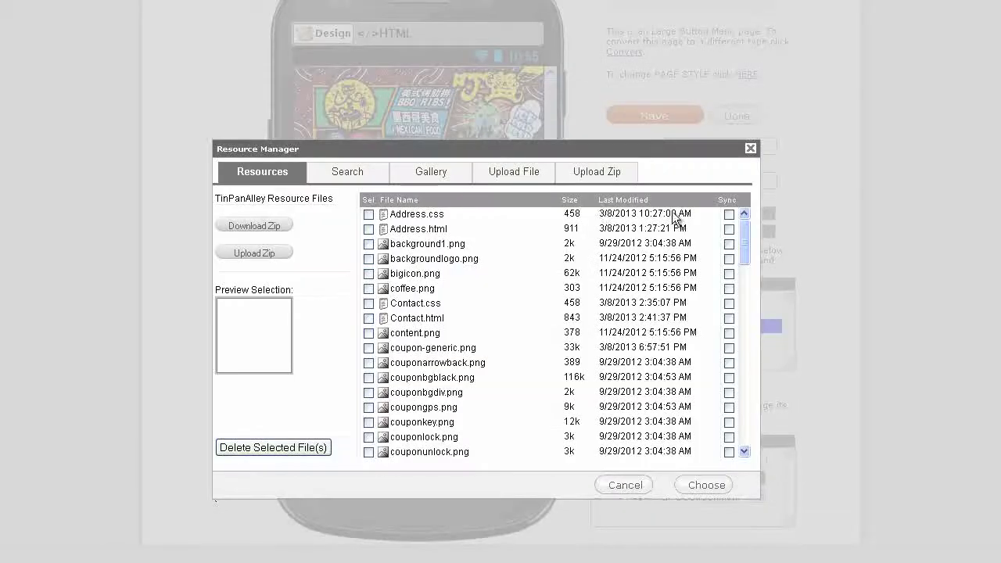
left_click(510, 172)
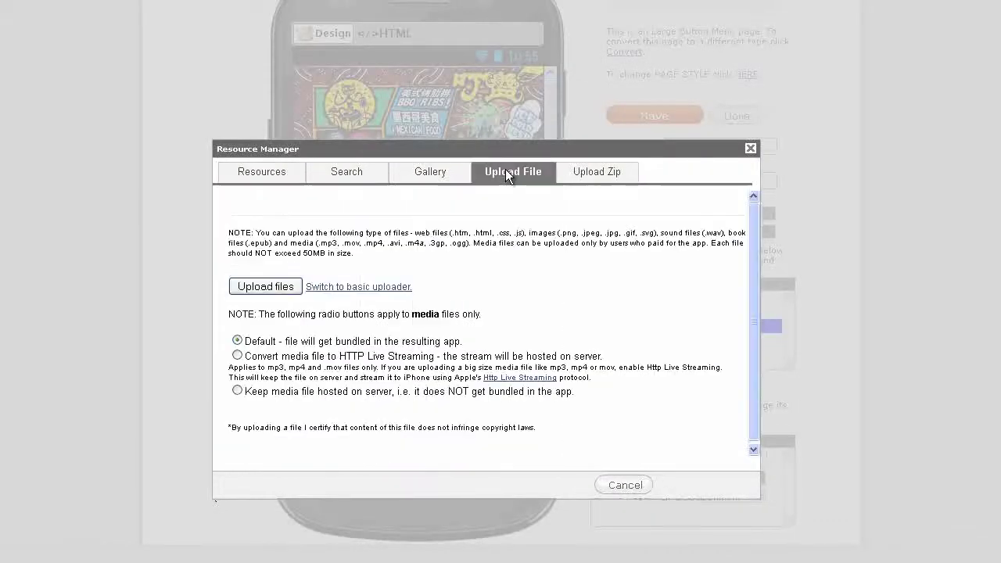
left_click(266, 286)
left_click(318, 31)
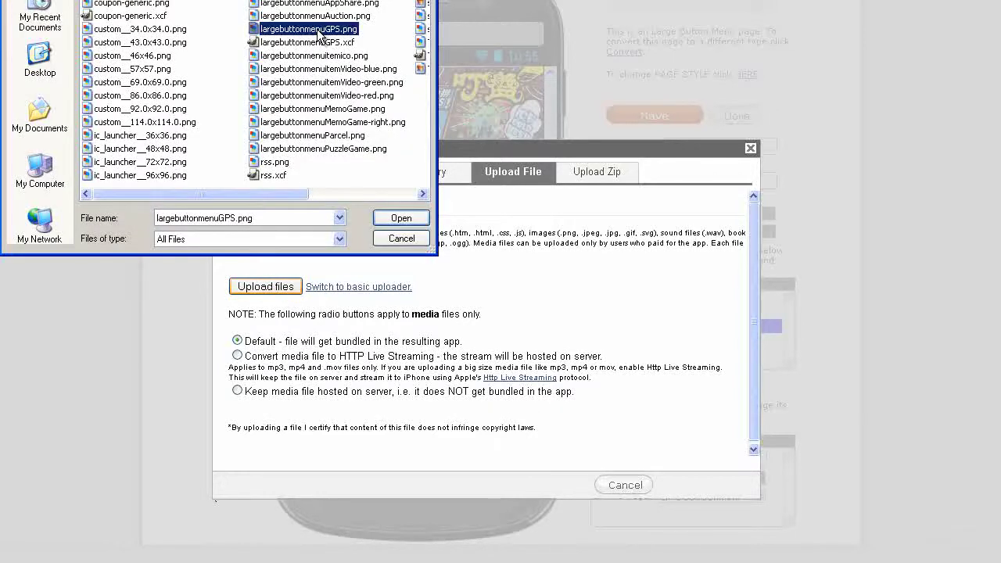
left_click(400, 218)
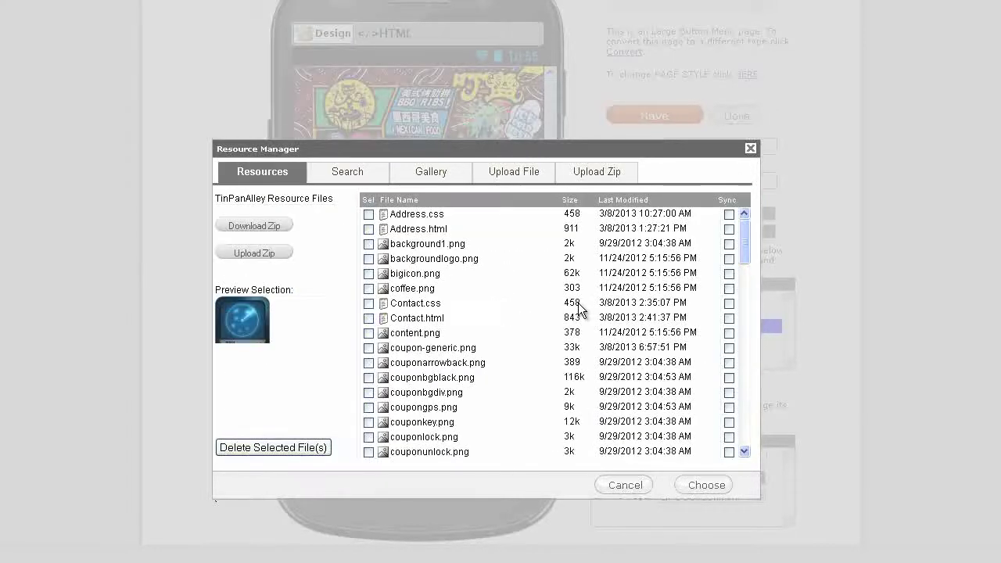
left_click(707, 485)
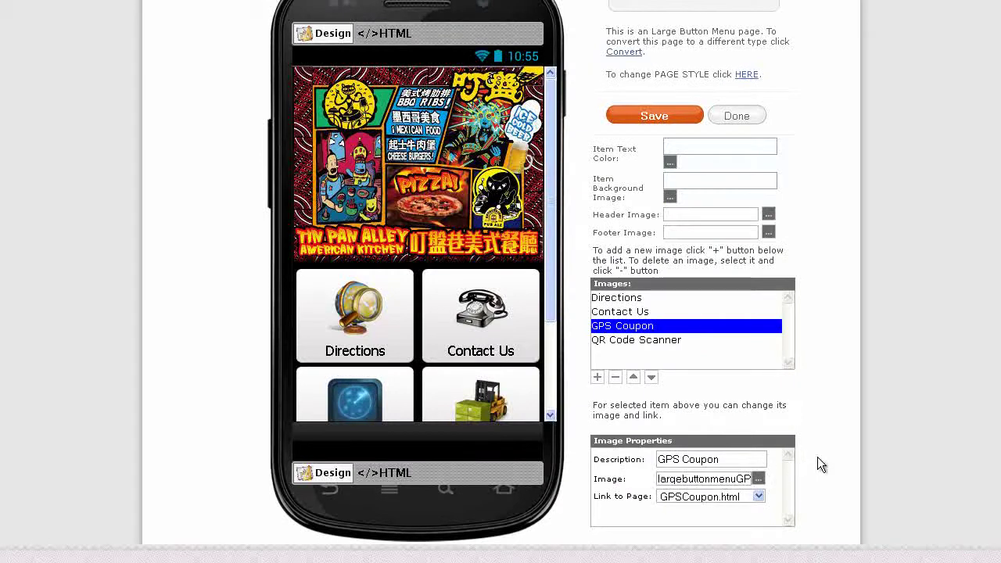
scroll(546, 338, "down", 2)
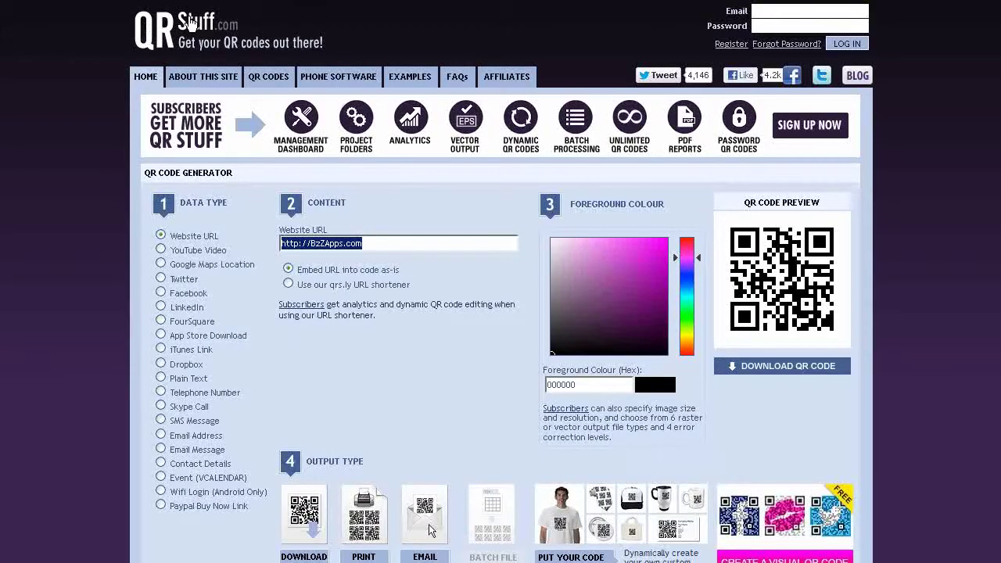
left_click(371, 241)
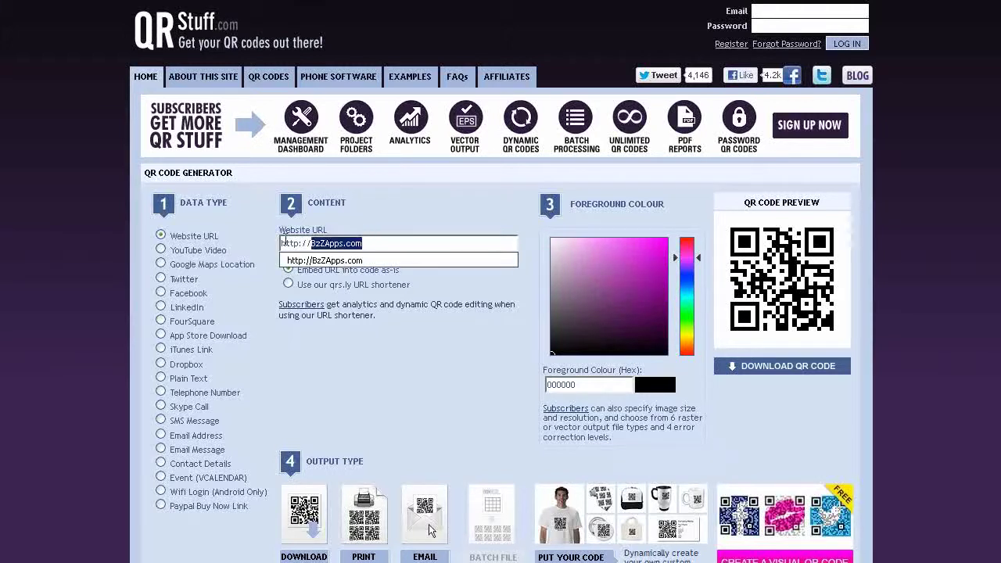
left_click(369, 242)
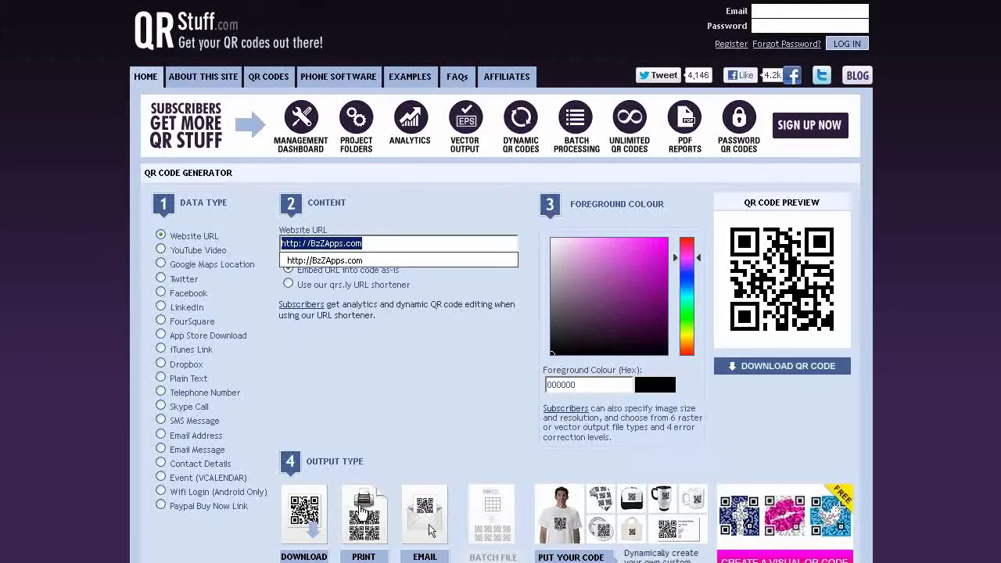
left_click(313, 525)
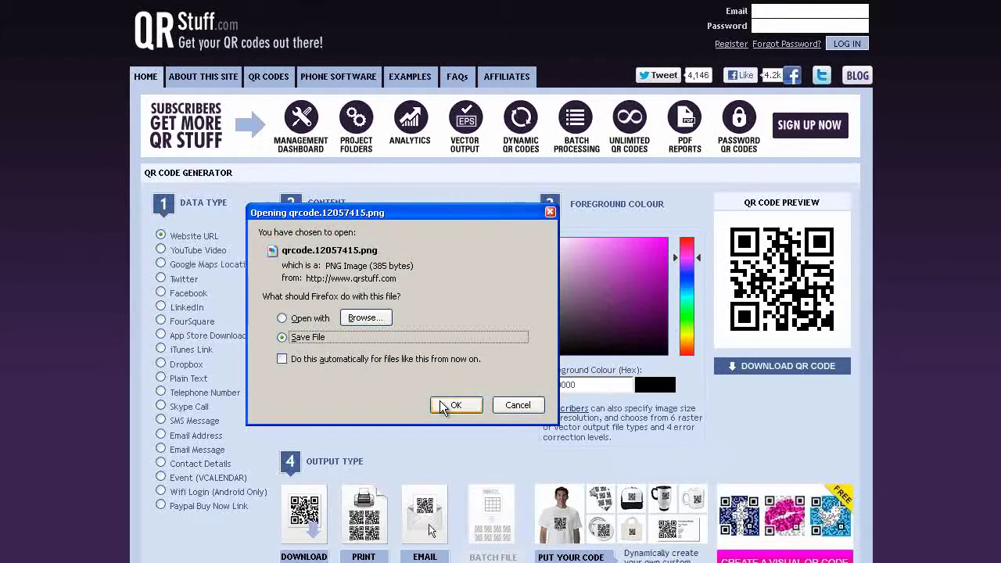
left_click(452, 404)
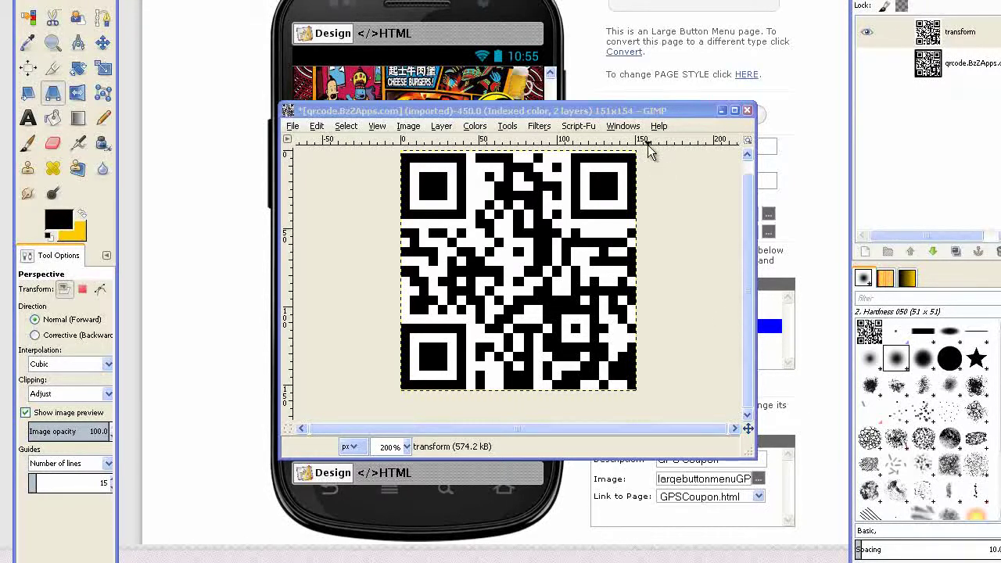
Tilt the QR code in perspective and export it as largebuttonmenuQRscanner.png in the TinPanAlley images folder
left_click(659, 110)
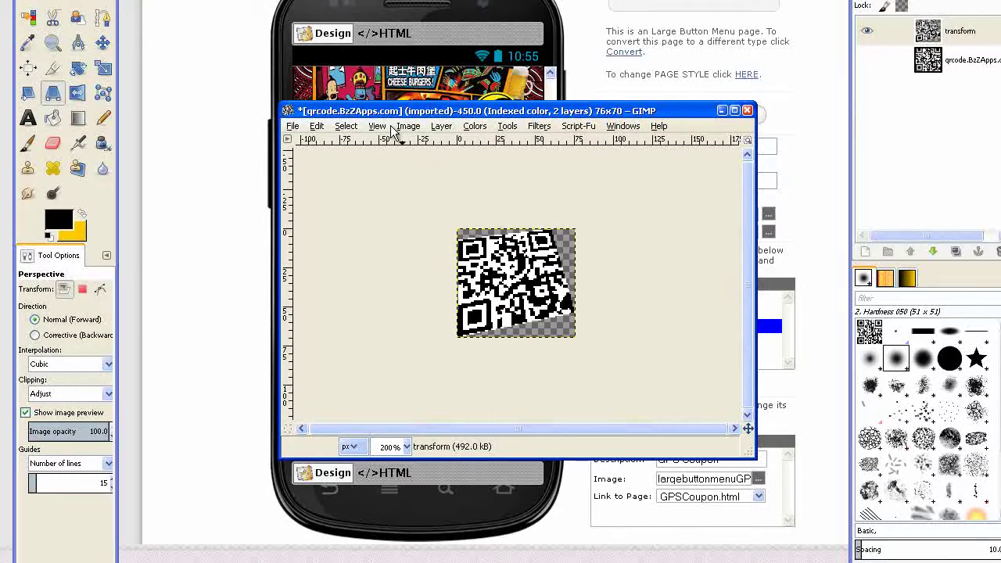
left_click(292, 127)
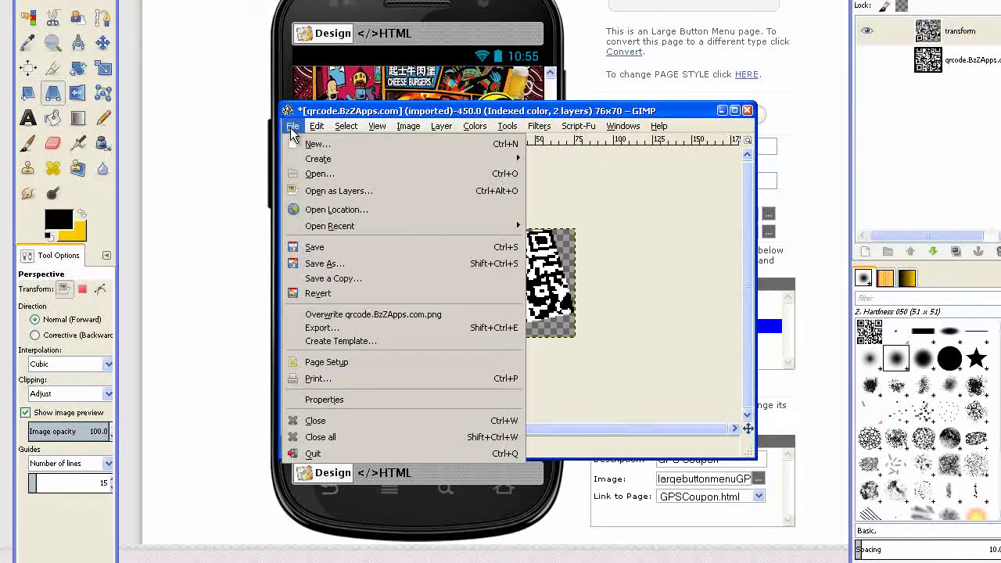
left_click(336, 337)
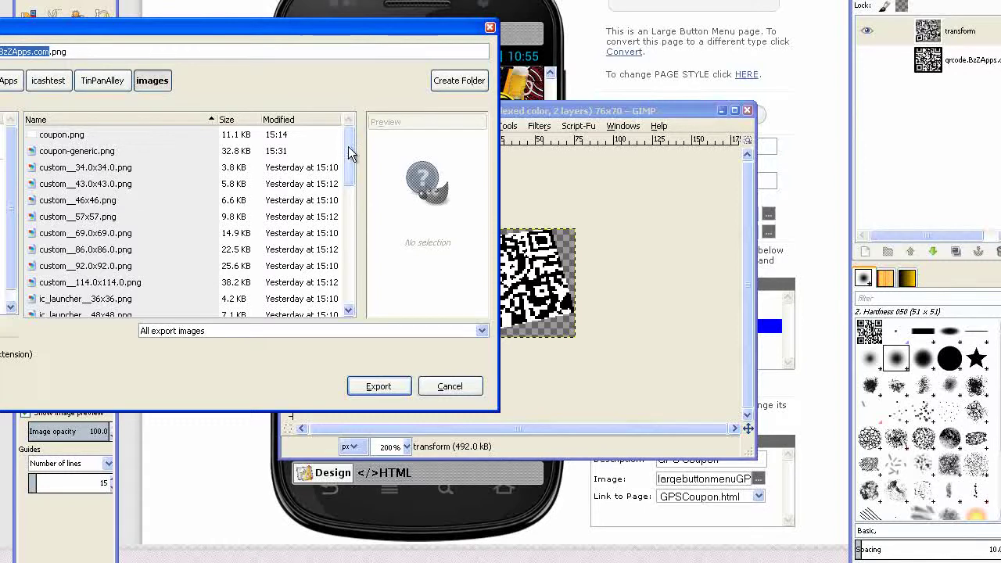
left_click_drag(351, 152, 347, 239)
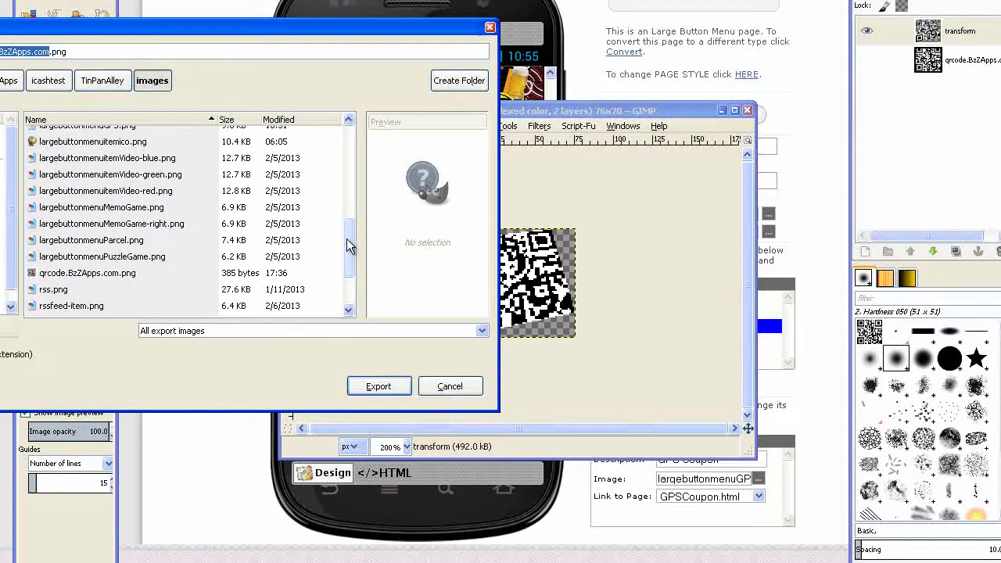
left_click(133, 240)
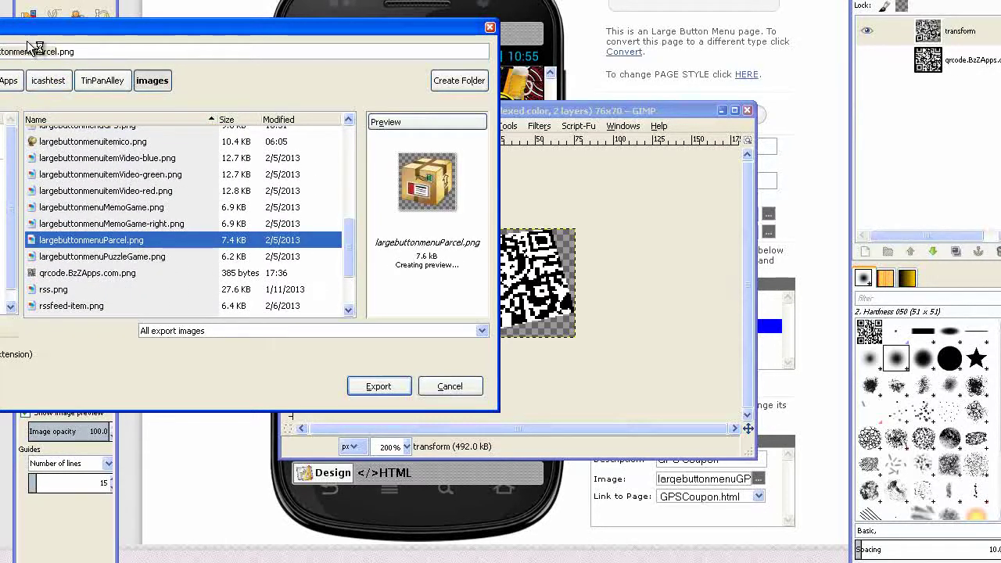
left_click_drag(32, 51, 58, 50)
type("QR")
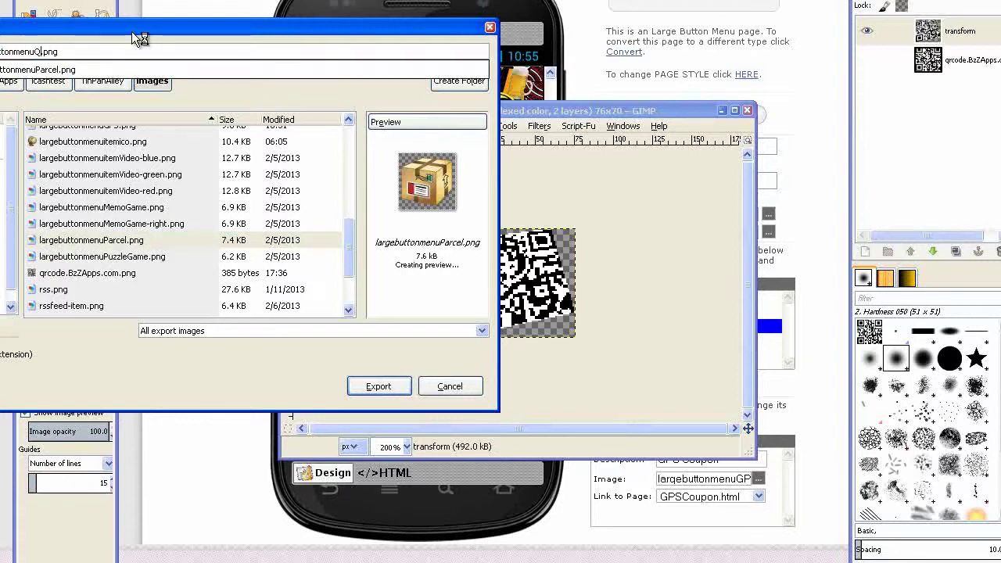
type("scanner")
left_click(395, 389)
left_click(395, 388)
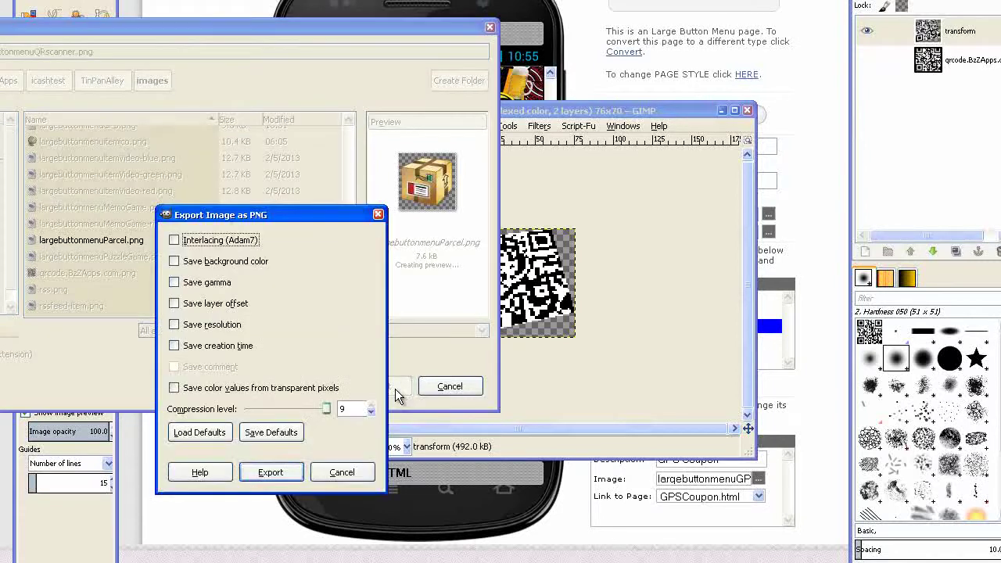
left_click(288, 474)
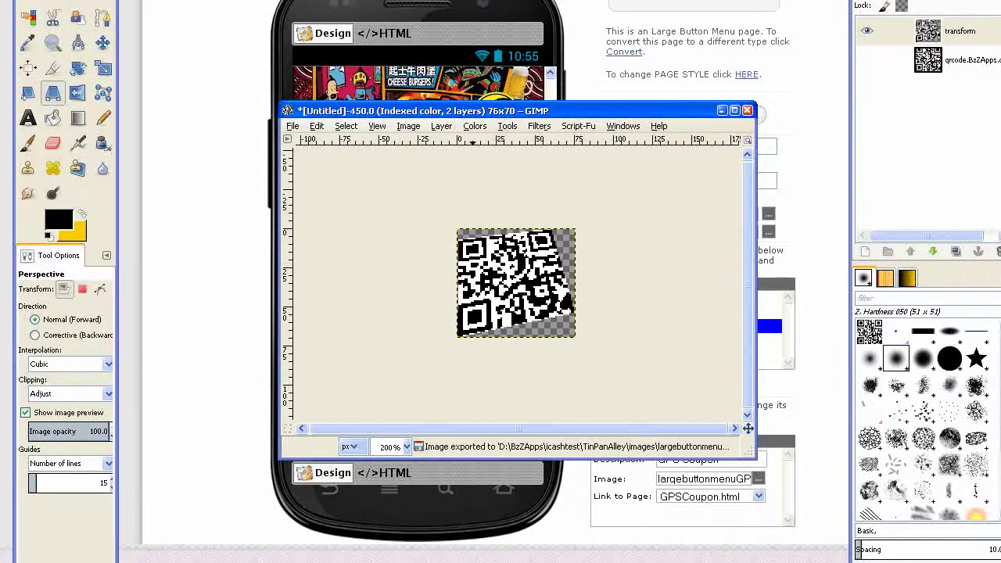
Upload largebuttonmenuQRscanner.png and set it as the QR Code Scanner button's image
left_click(725, 110)
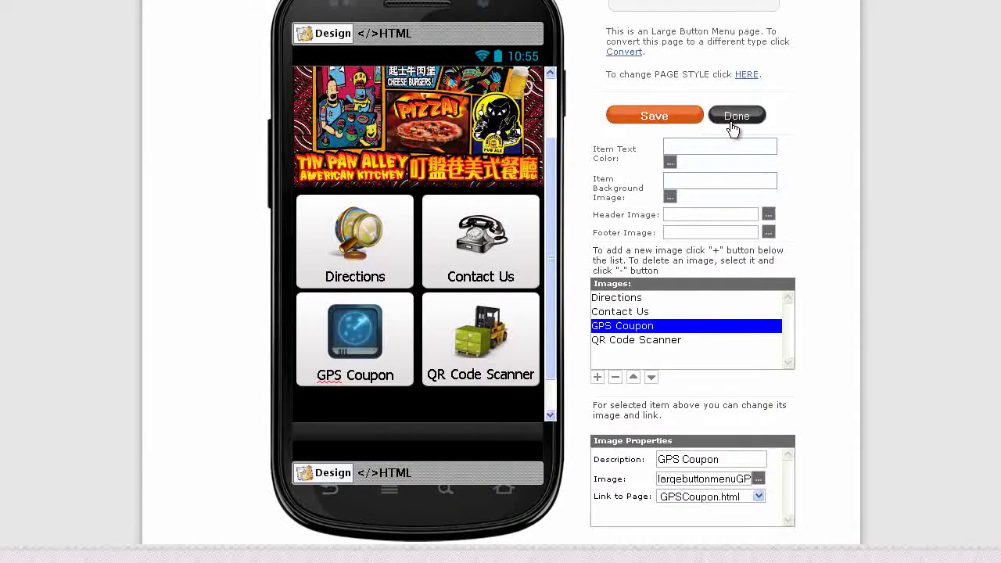
left_click(636, 342)
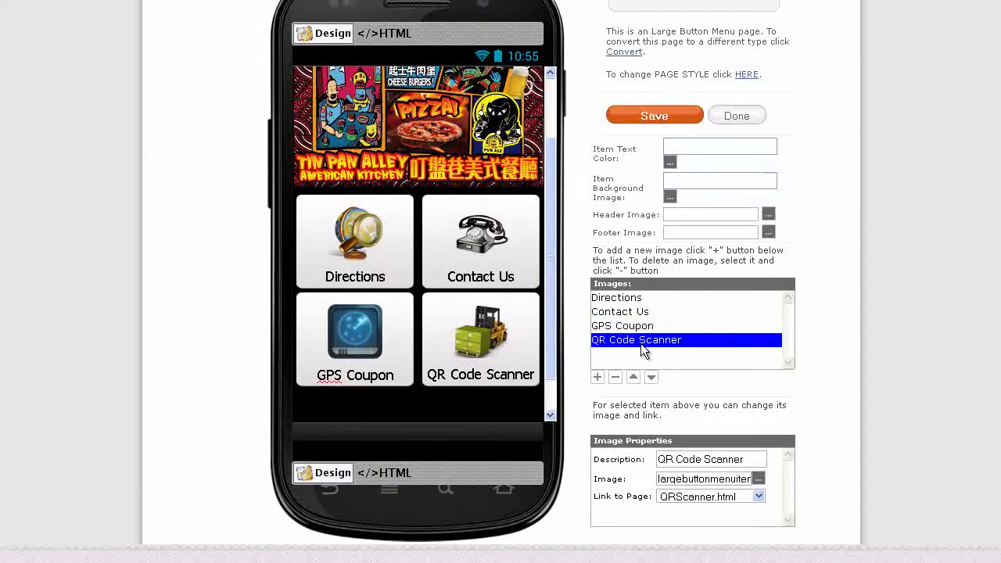
left_click(761, 480)
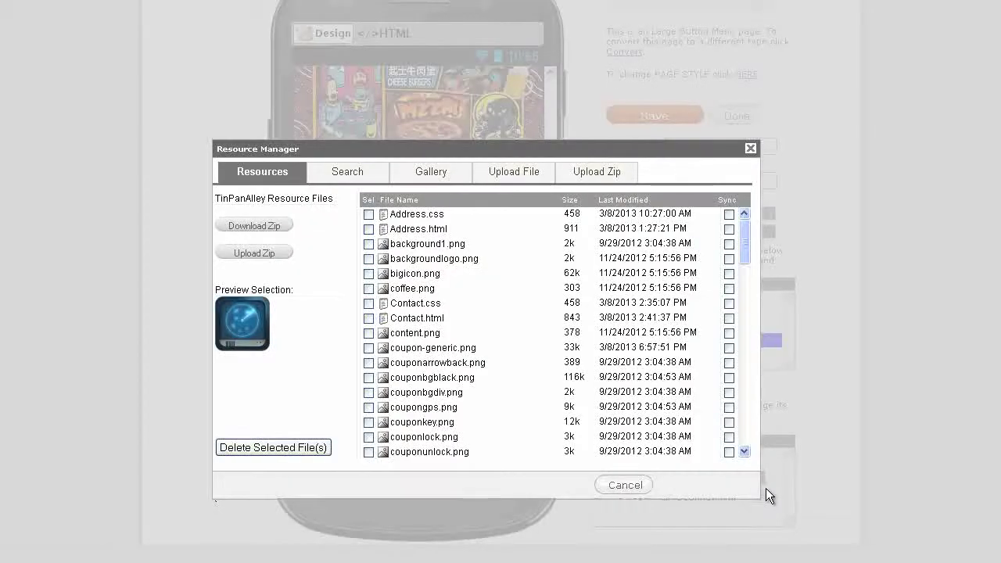
left_click(519, 177)
left_click(274, 291)
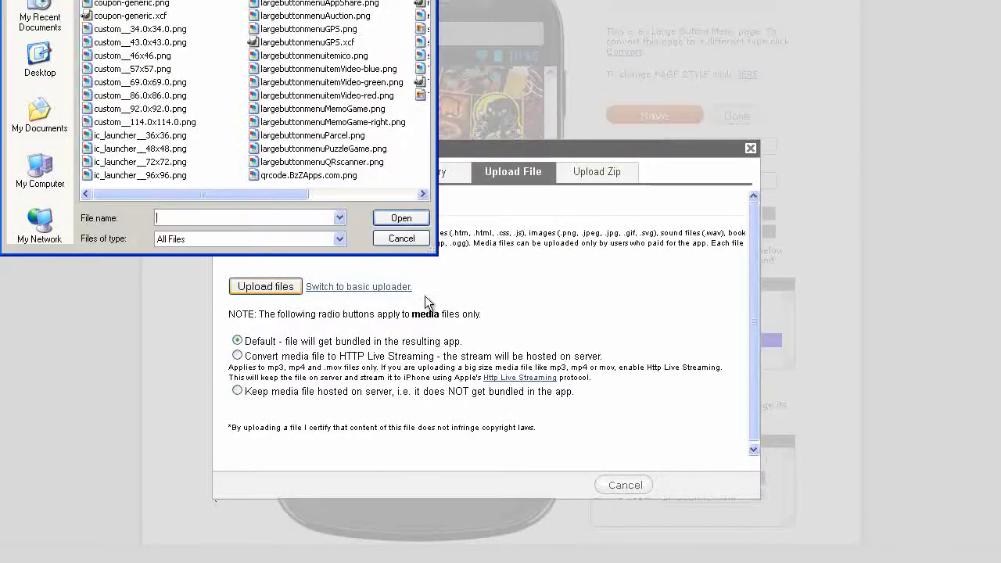
left_click(336, 161)
left_click(401, 215)
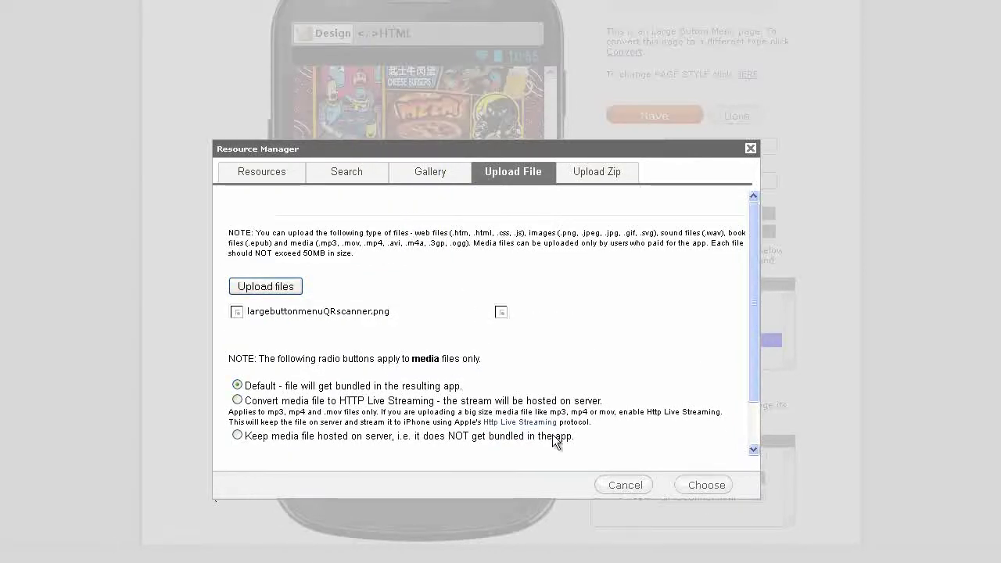
left_click(705, 485)
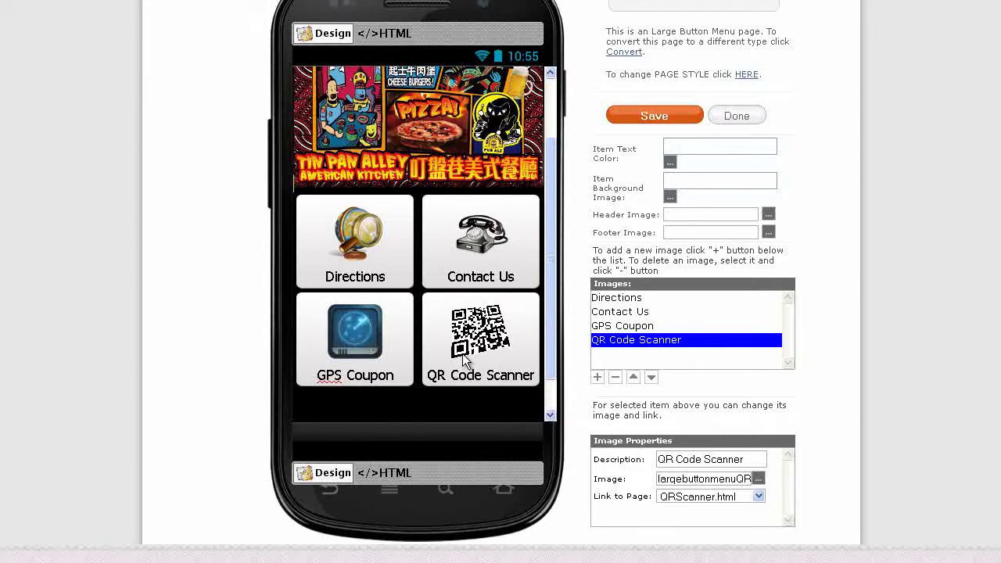
Remove the word 'Code' from the QR Code Scanner description, then select the Directions item
double_click(680, 460)
key("Delete")
left_click(635, 298)
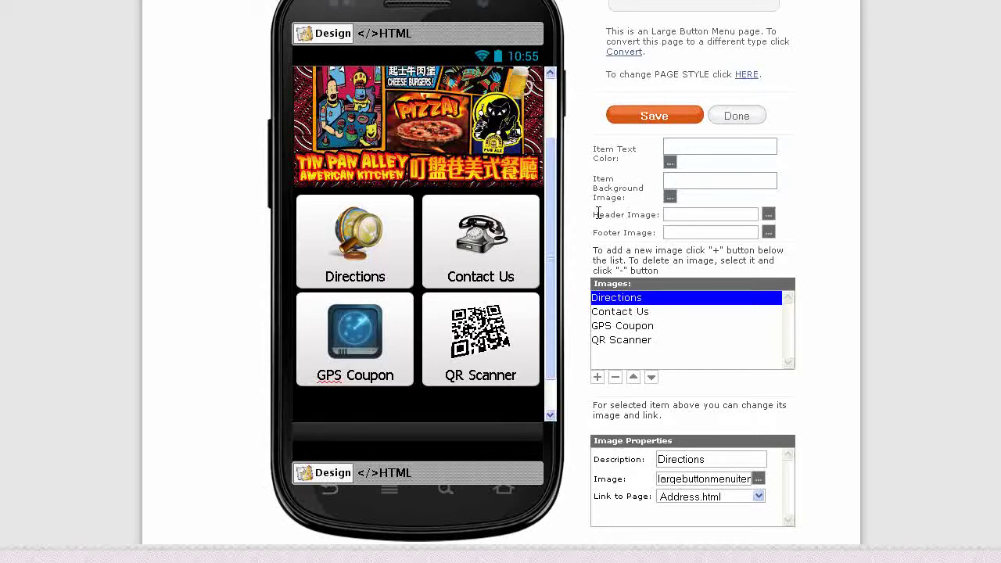
Upload TinPanAlley-header2.png as the menu page's header image and save the page
triple_click(648, 210)
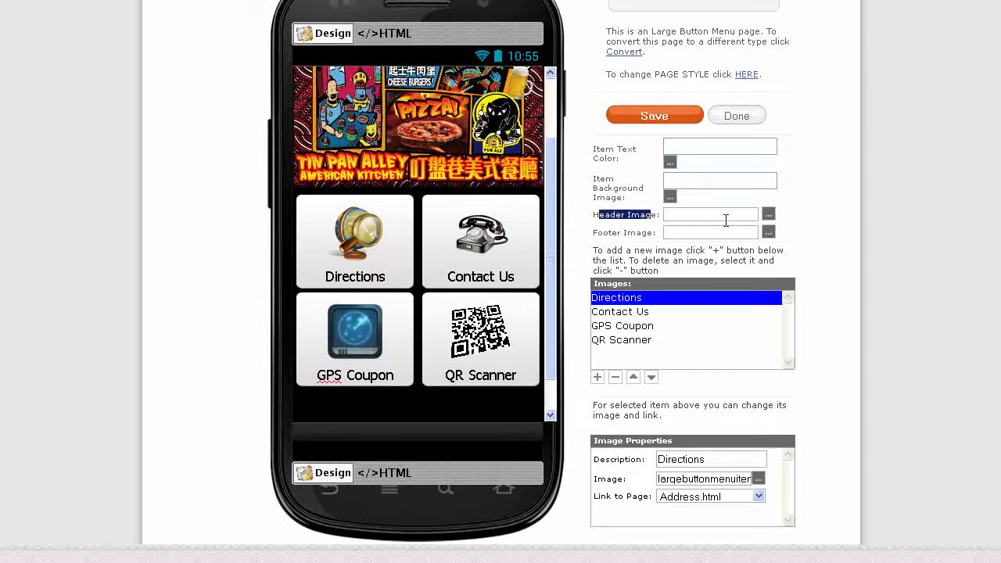
left_click(769, 216)
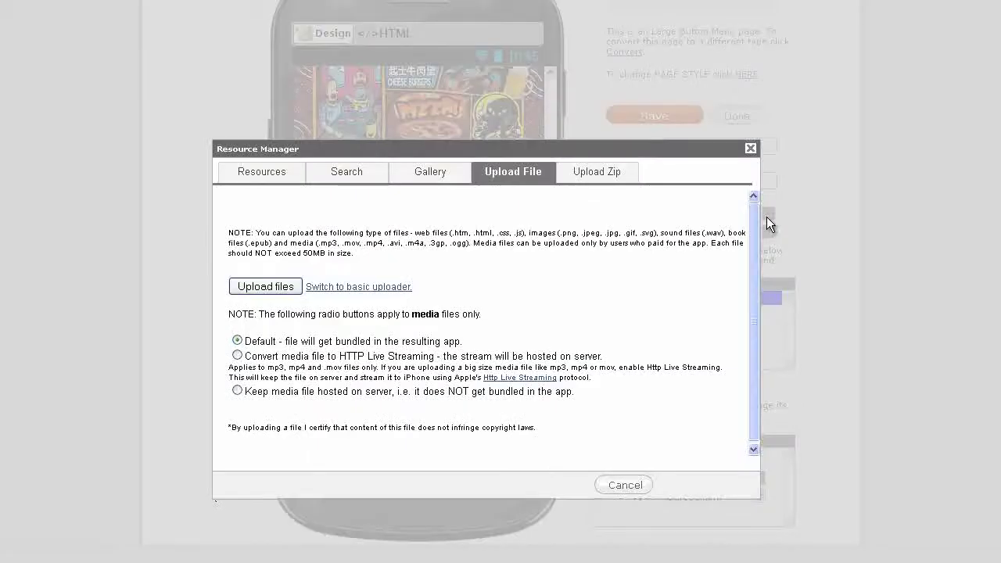
left_click(514, 174)
left_click(297, 289)
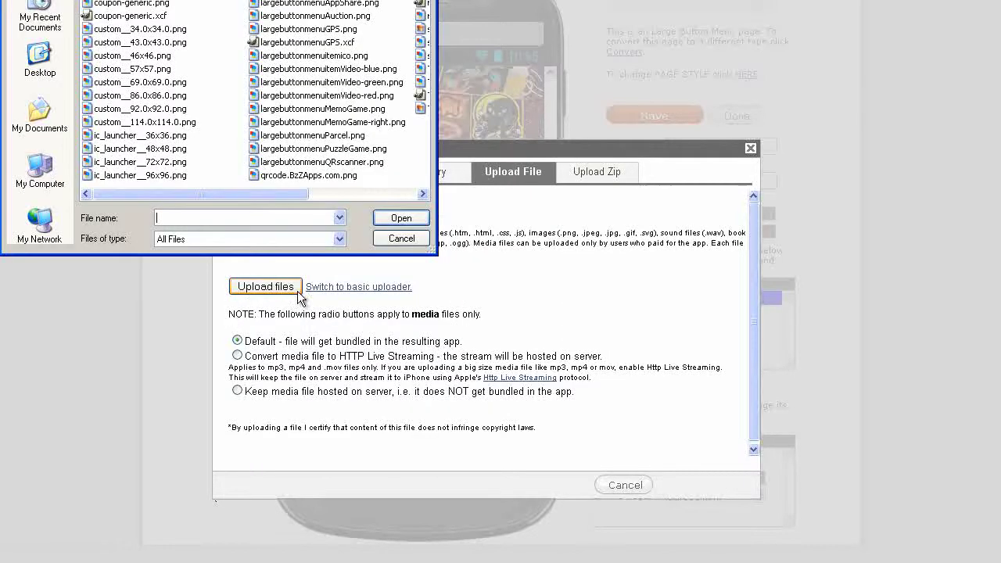
left_click_drag(295, 192, 403, 193)
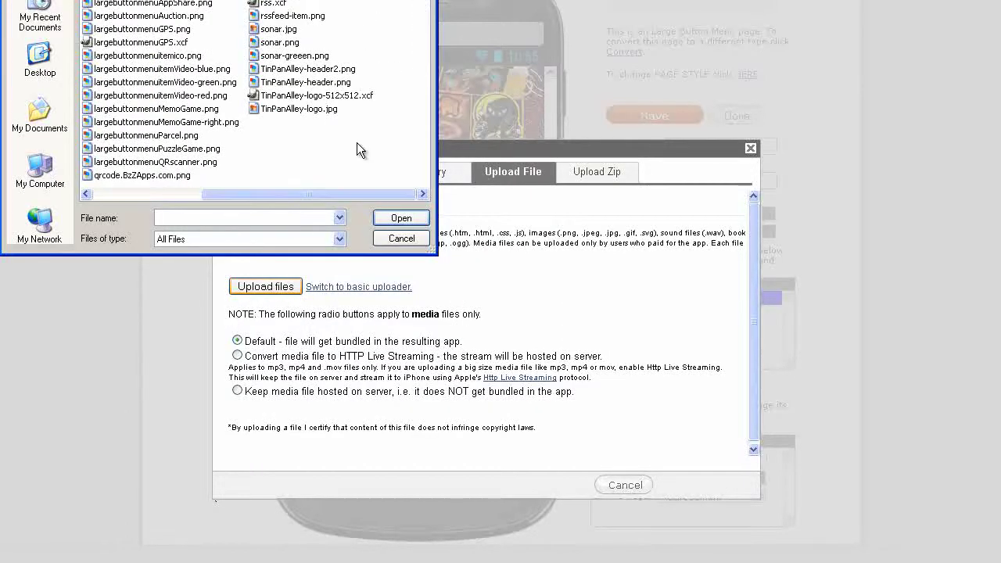
left_click(327, 69)
left_click(399, 218)
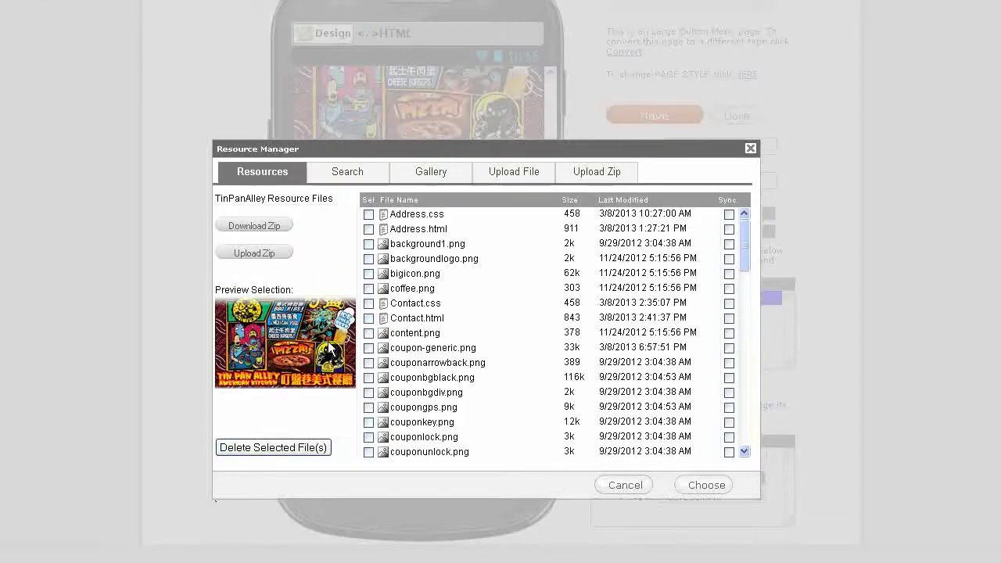
left_click(713, 486)
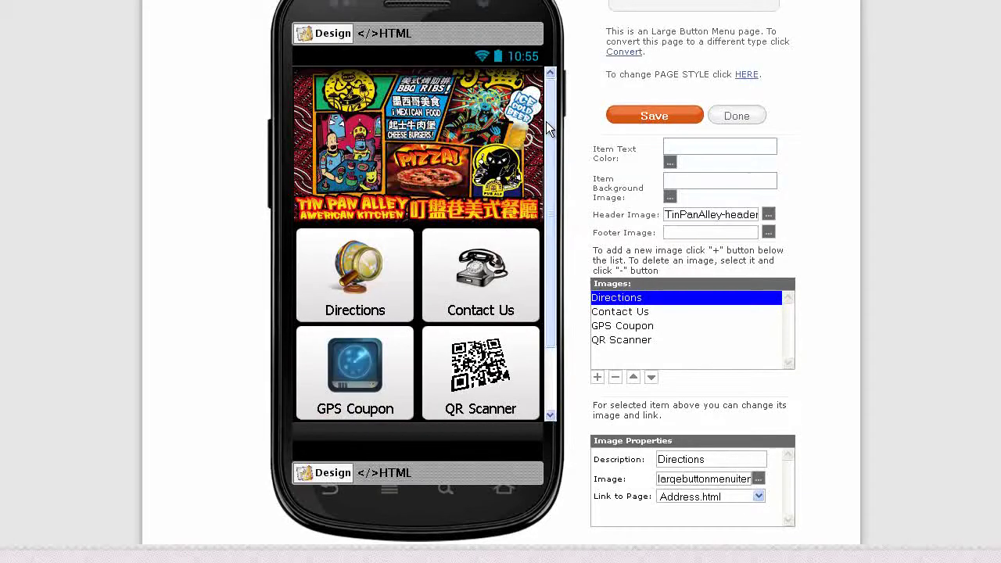
left_click(701, 117)
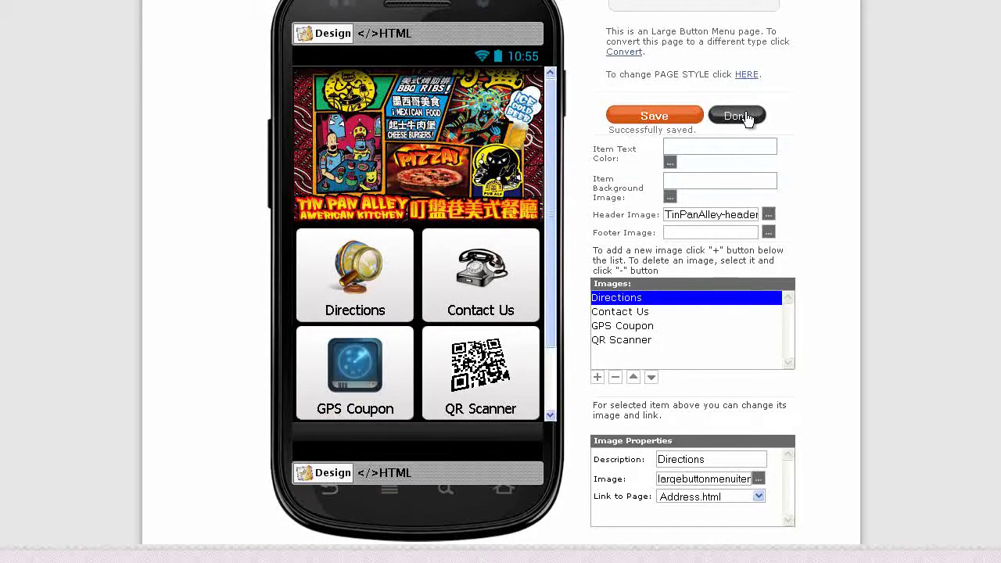
Switch the TinPanAlley app's navigation to standard tabs and save the choice
left_click(737, 115)
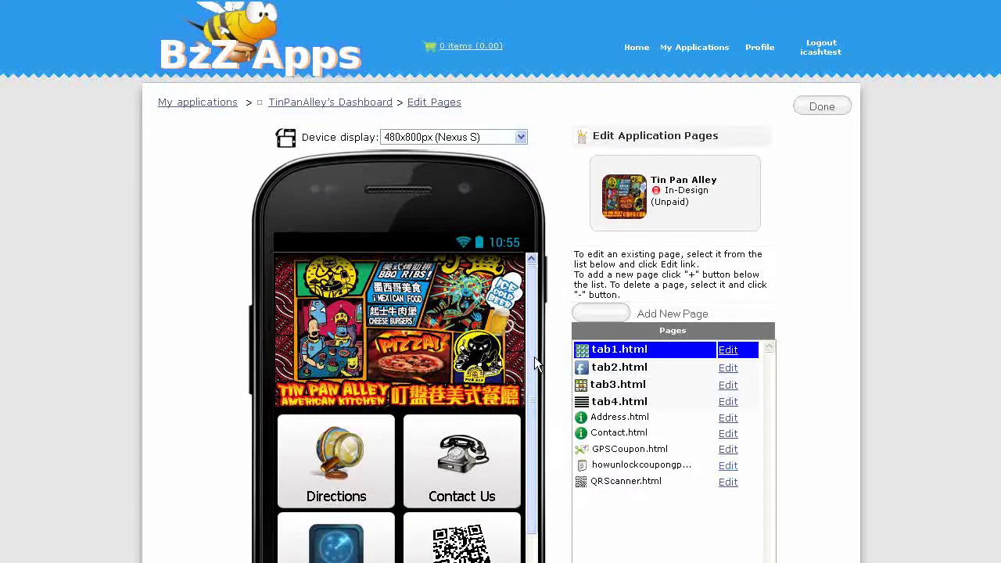
left_click(339, 107)
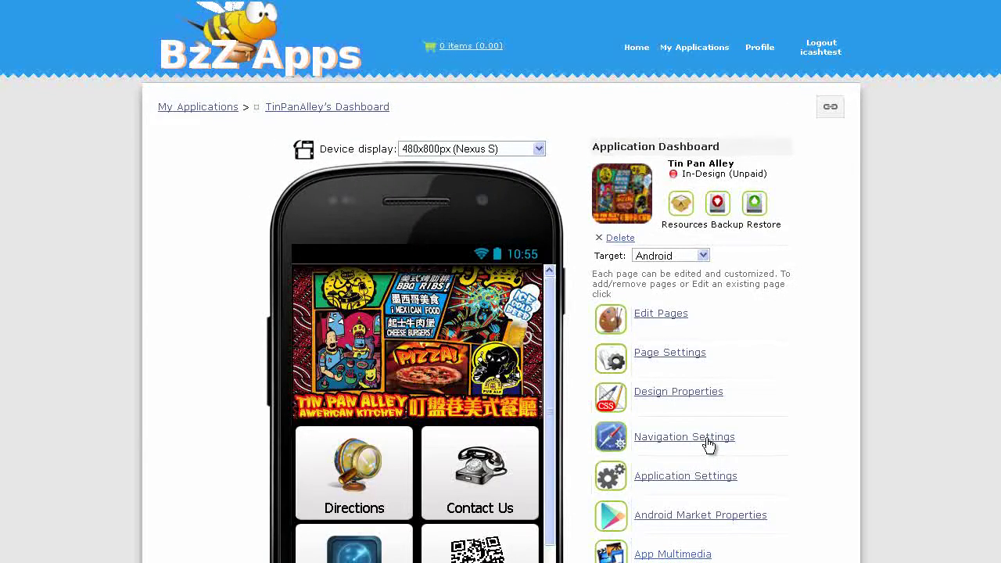
left_click(709, 444)
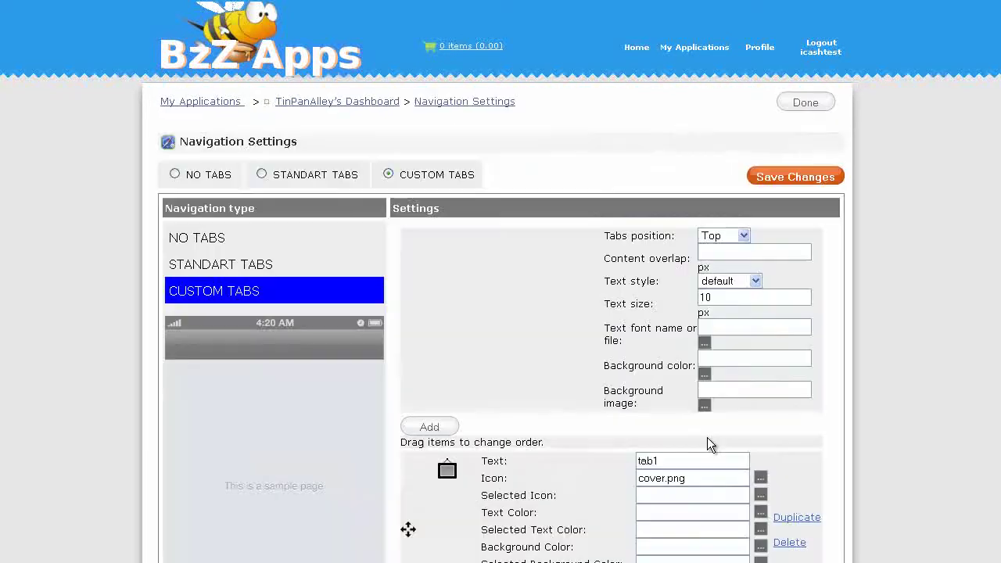
left_click(262, 175)
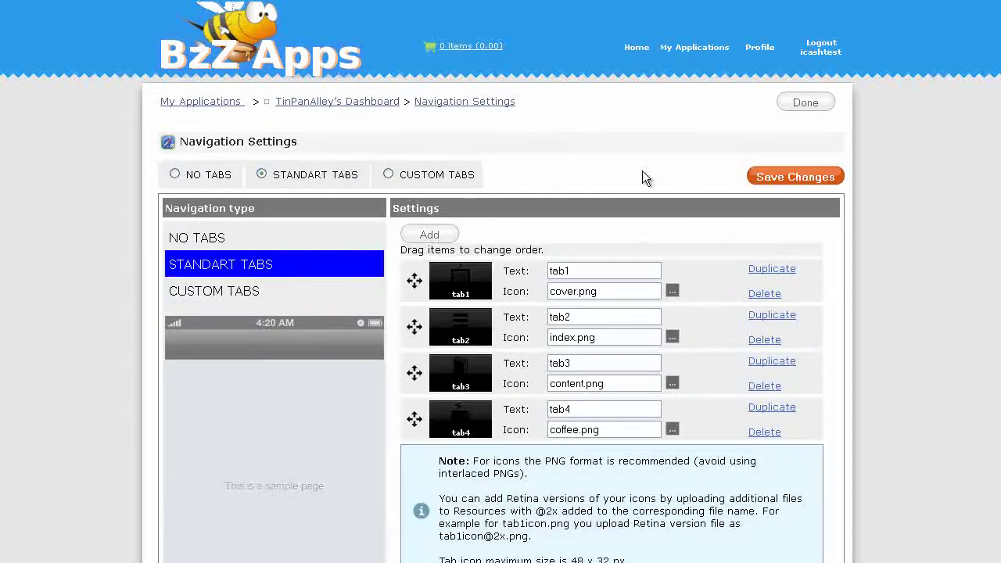
left_click(783, 179)
Rename the first tab to Home and give it the gallery martini icon
left_click_drag(583, 273, 517, 270)
type("Home")
left_click(672, 291)
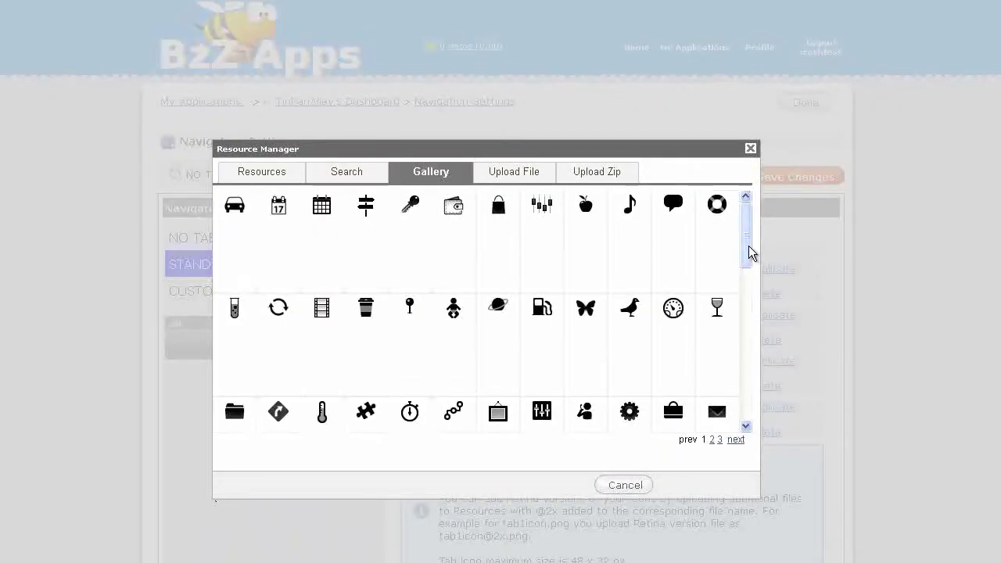
left_click_drag(748, 253, 748, 326)
left_click(499, 280)
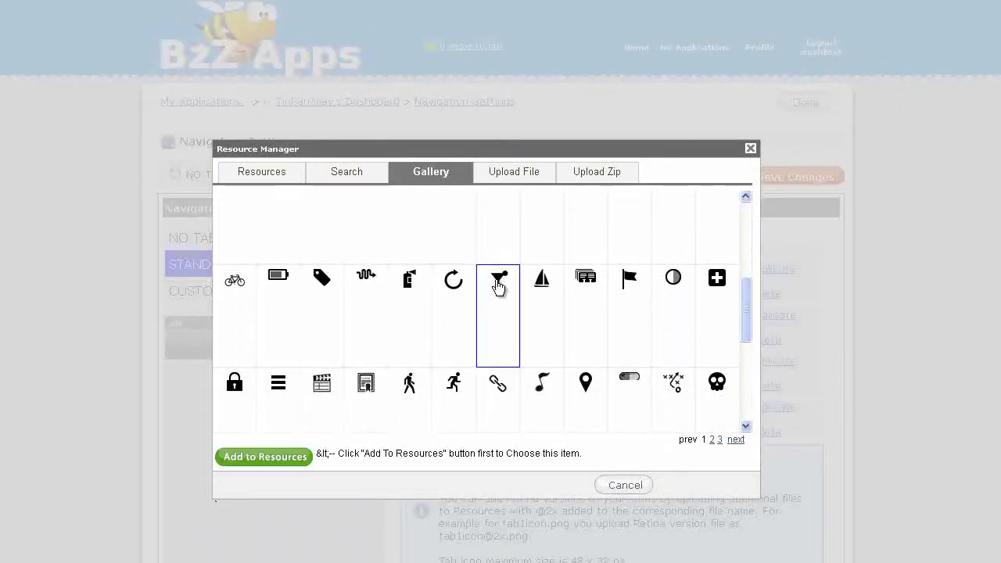
left_click(270, 457)
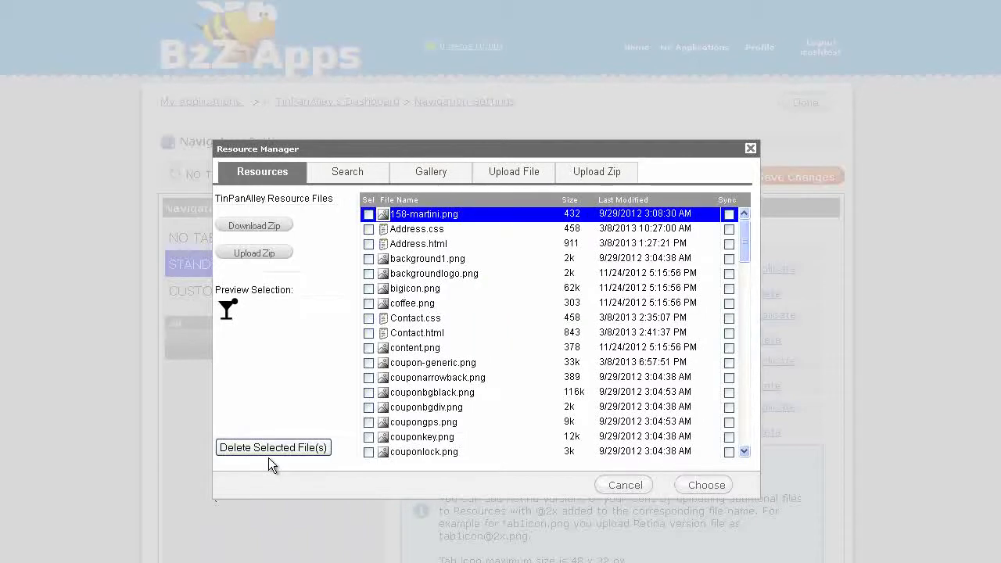
left_click(699, 488)
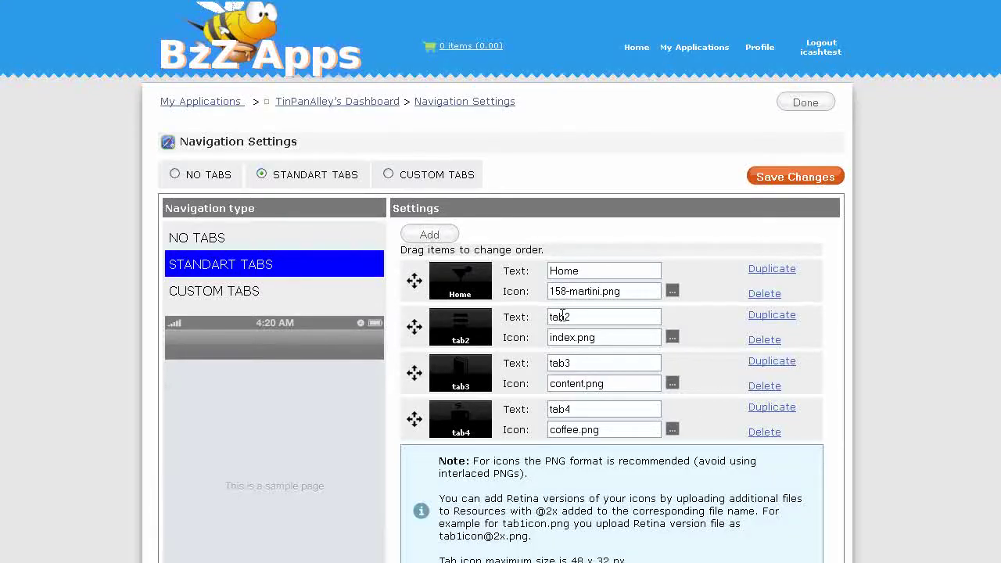
Rename the second tab to Facebook and give it the uploaded tabiconfacebook.png icon
left_click_drag(582, 312, 521, 315)
type("Facebook")
left_click(672, 340)
left_click(431, 171)
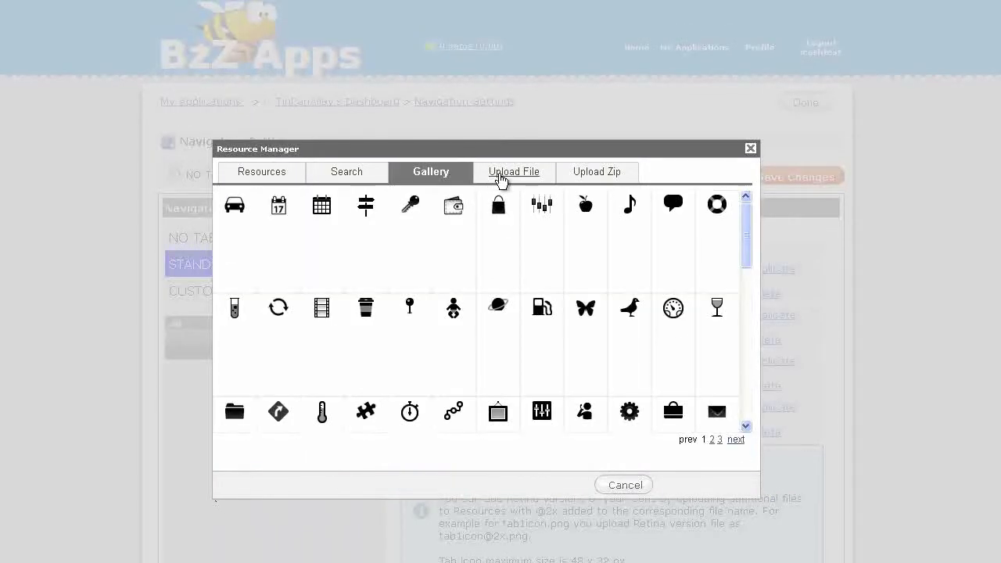
left_click(500, 174)
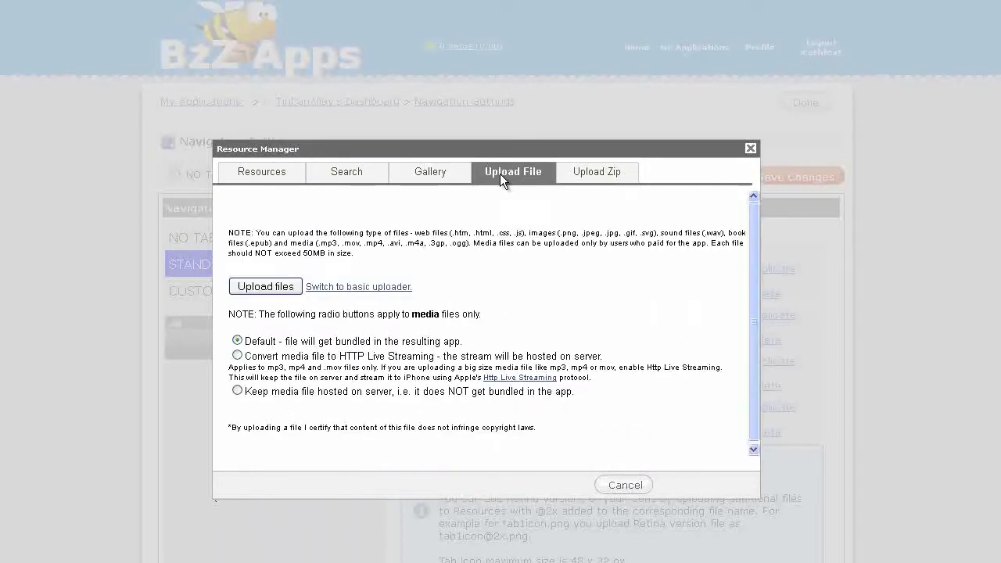
left_click(283, 287)
left_click_drag(247, 199, 338, 199)
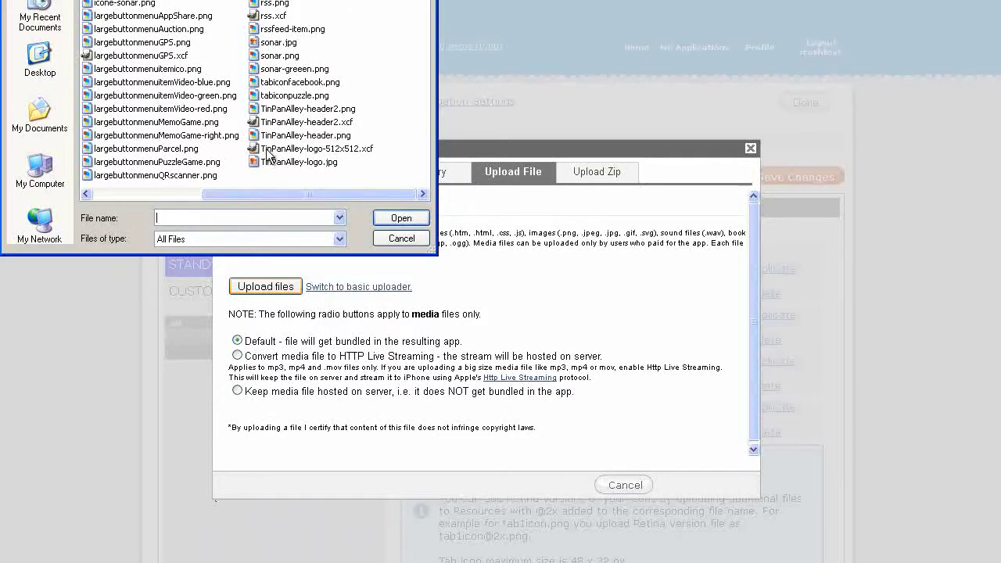
left_click(279, 83)
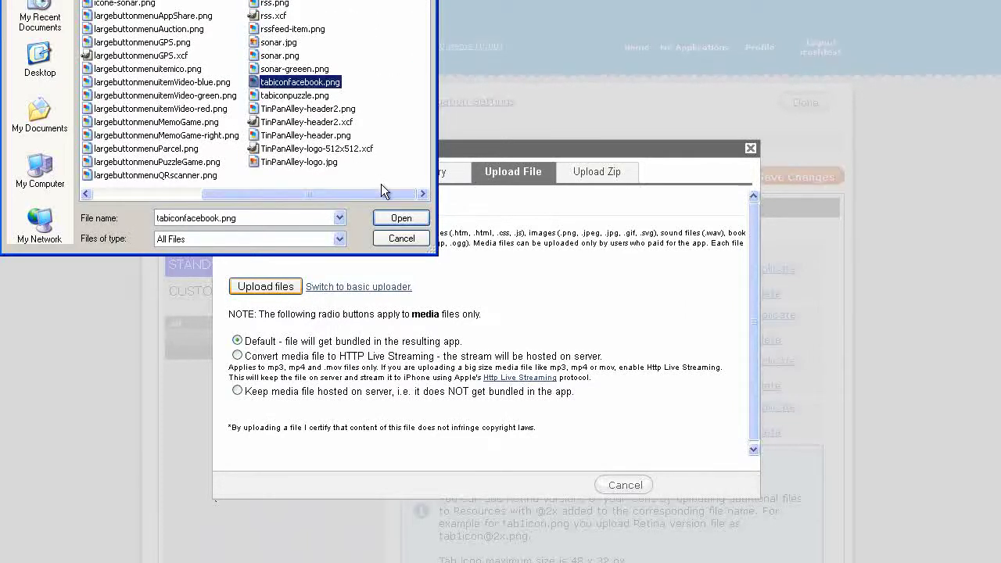
left_click(397, 219)
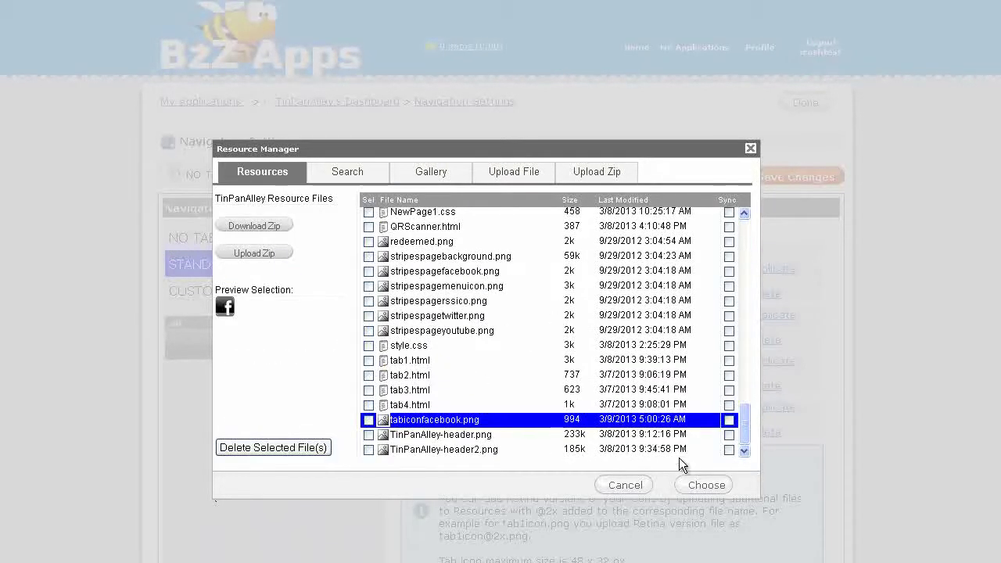
left_click(698, 487)
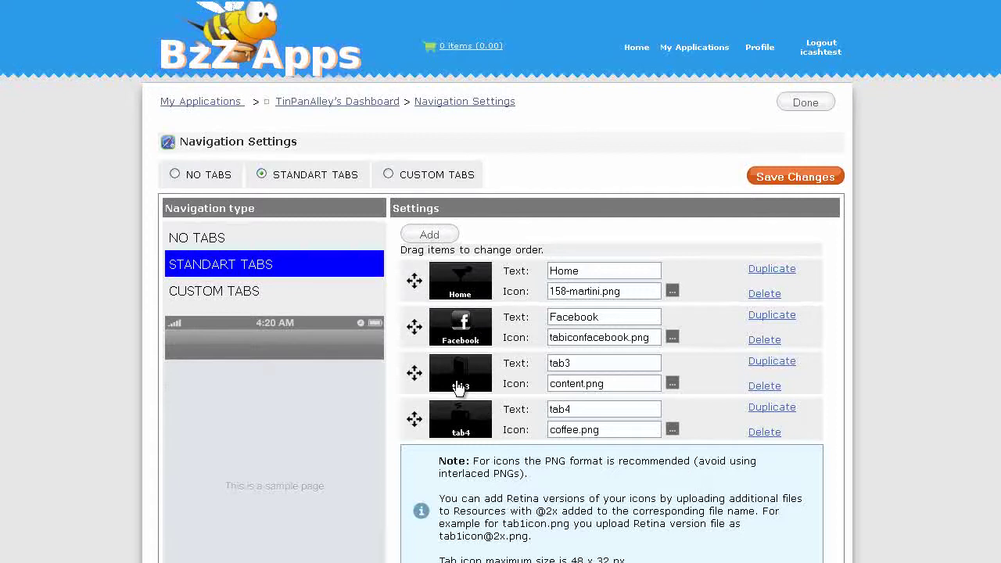
Rename tab3 to Fun and give it the uploaded tabiconpuzzle.png icon
left_click_drag(602, 363, 515, 358)
type("Fun")
left_click(672, 383)
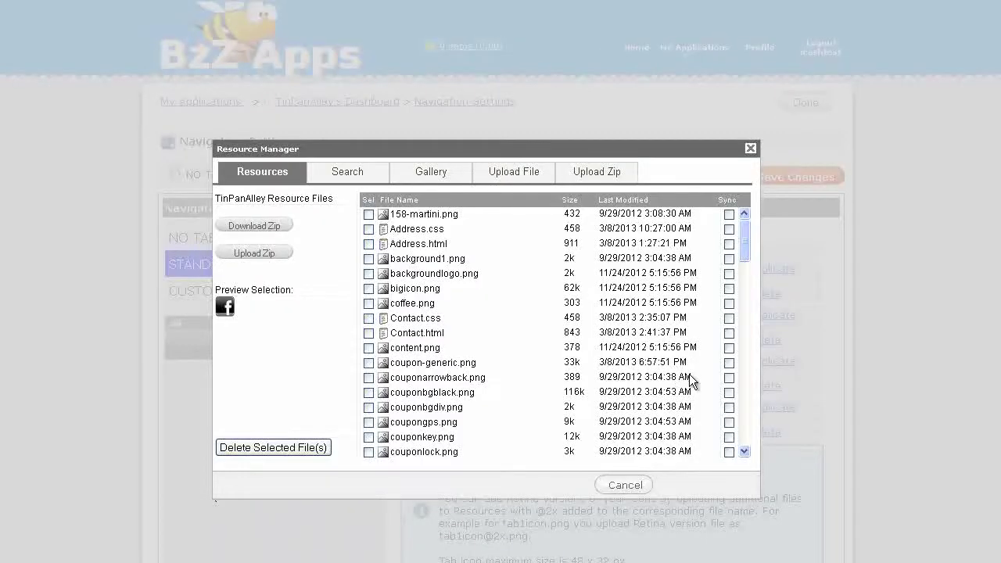
left_click(431, 172)
left_click(507, 174)
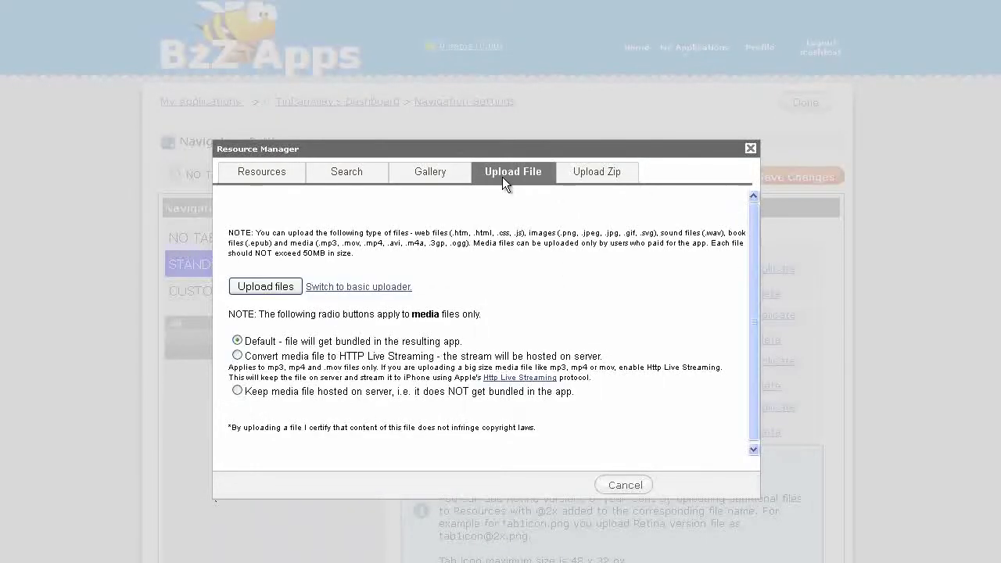
left_click(264, 286)
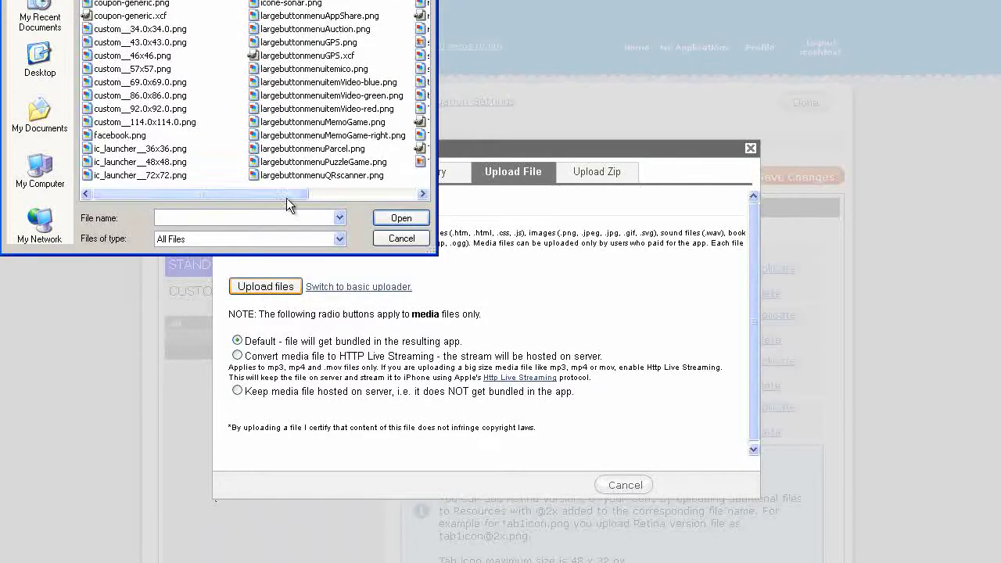
left_click_drag(256, 194, 412, 210)
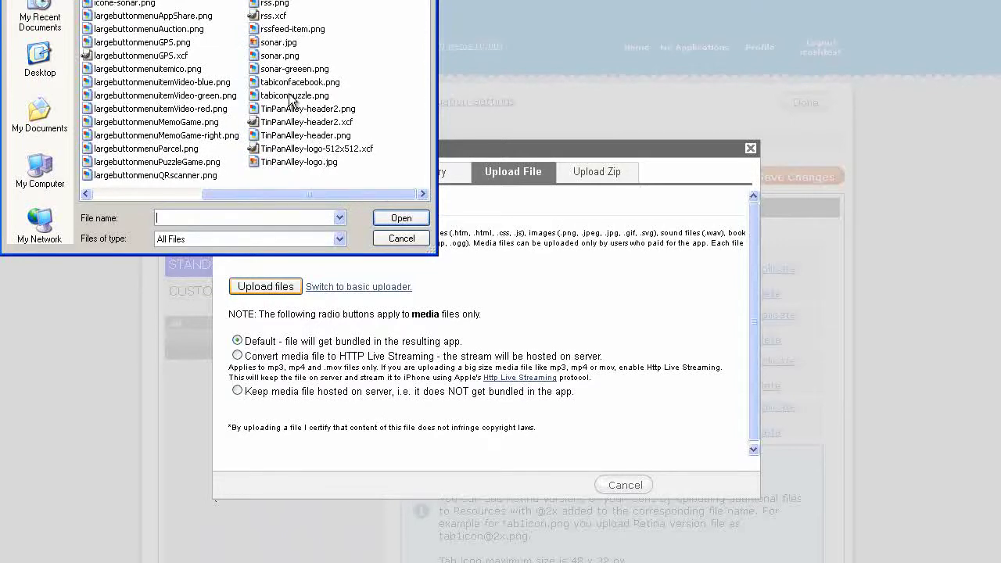
left_click(293, 97)
left_click(400, 219)
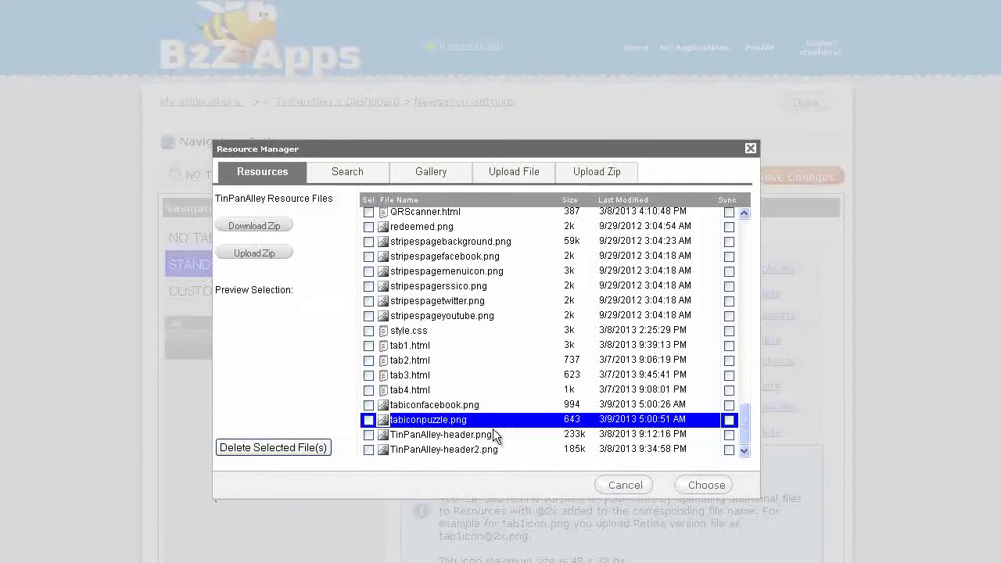
left_click(702, 485)
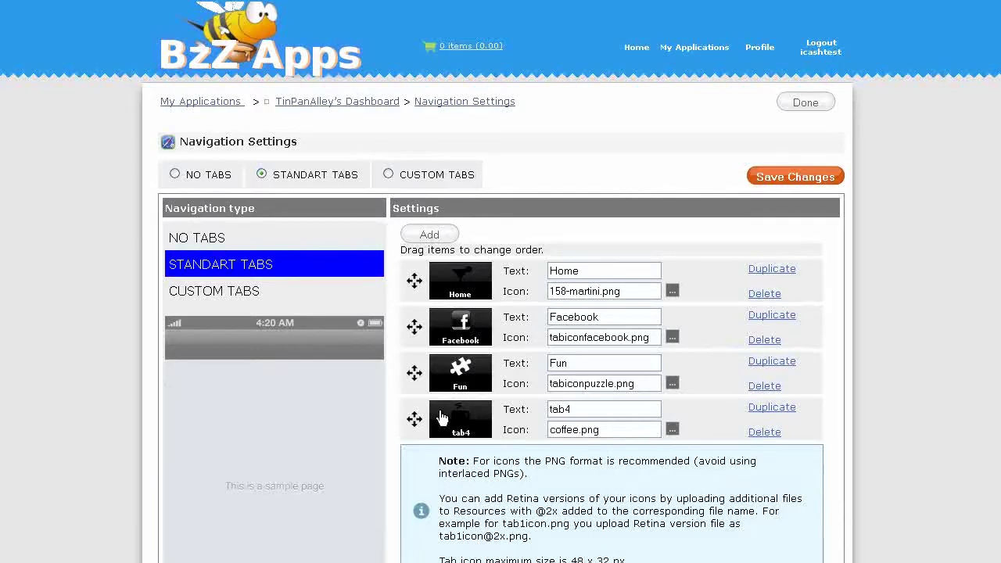
Rename tab4 to More with the gallery equalizer icon, and save the navigation settings
left_click_drag(576, 408, 505, 407)
type("More")
left_click(672, 431)
left_click(431, 172)
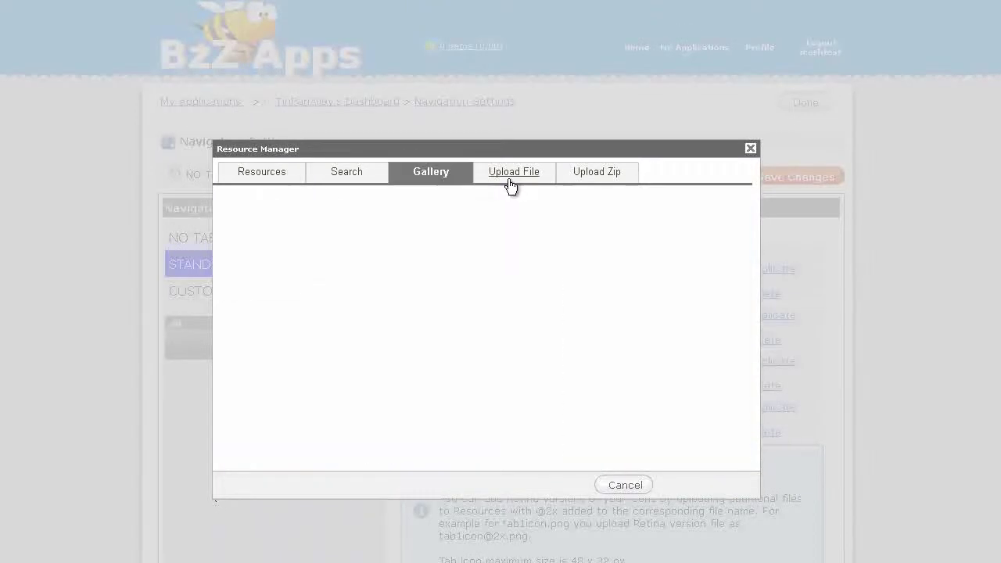
left_click(542, 218)
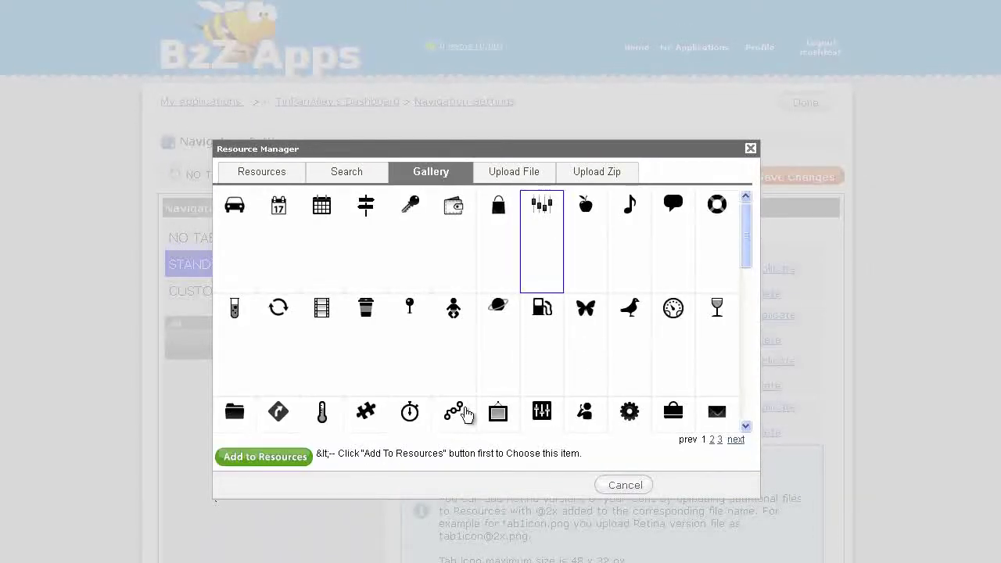
left_click(292, 459)
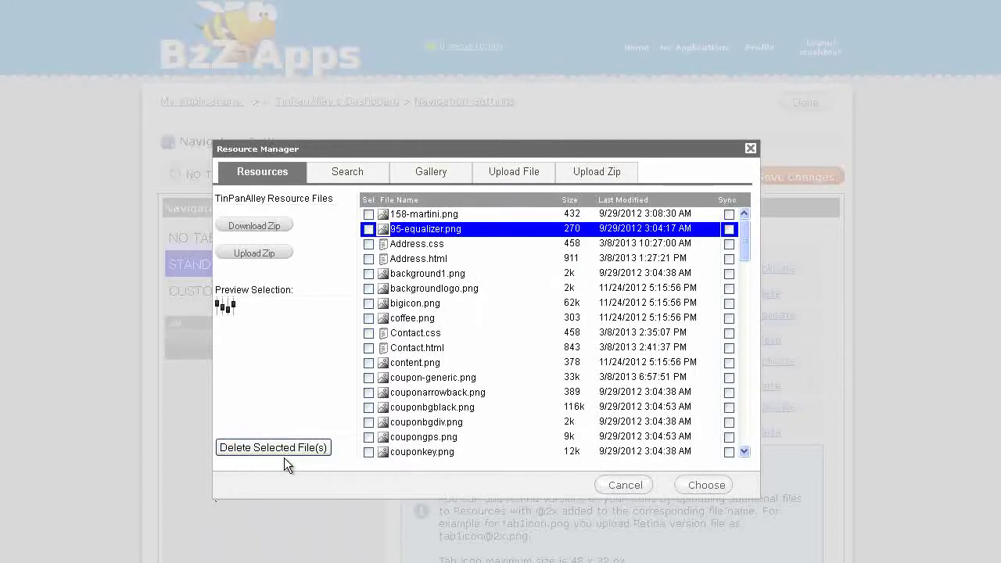
left_click(704, 483)
left_click(814, 176)
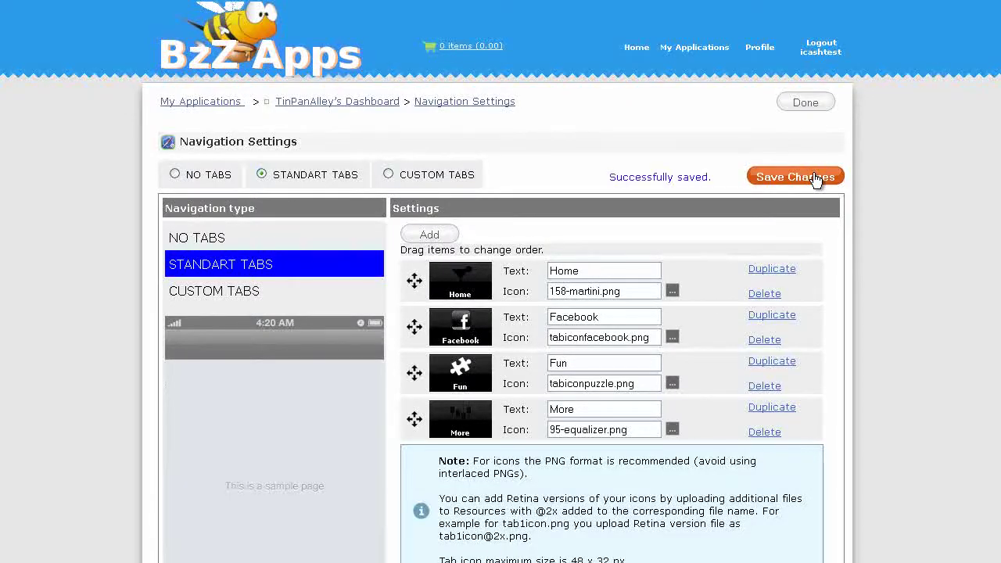
left_click(805, 104)
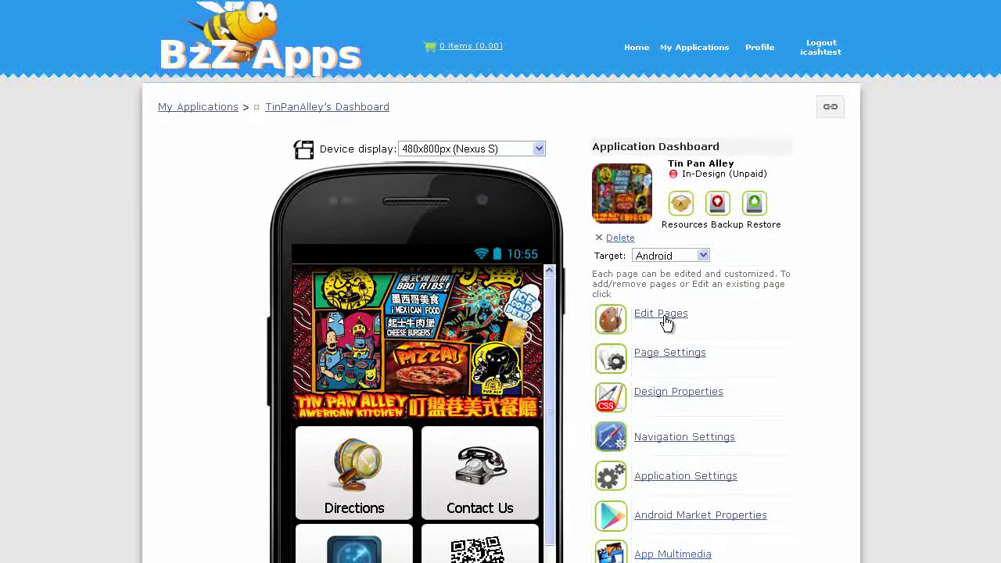
Open tab4.html's stripes menu and retitle its Facebook item to About us
left_click(664, 317)
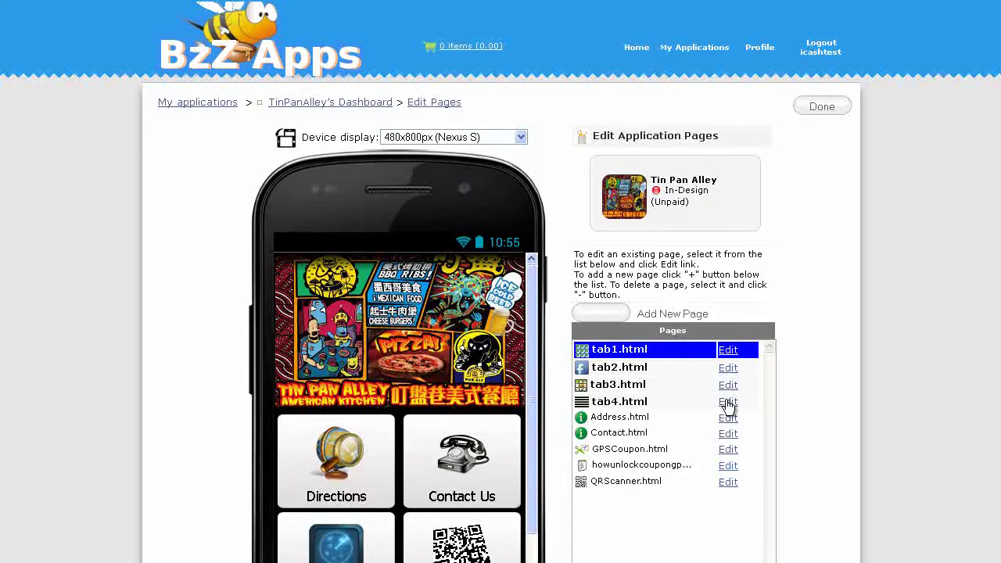
left_click(728, 403)
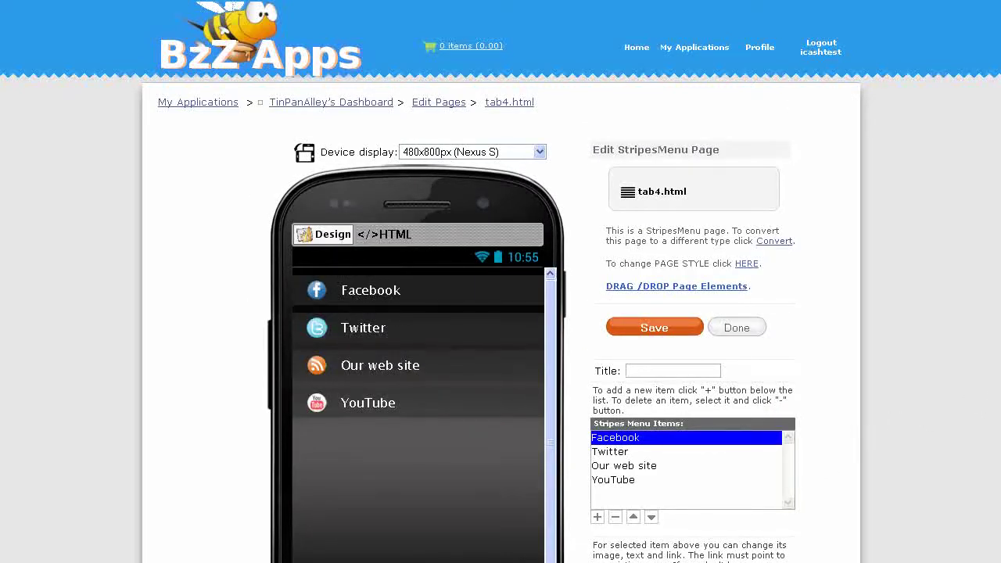
scroll(1000, 405, "down", 1)
scroll(731, 483, "down", 4)
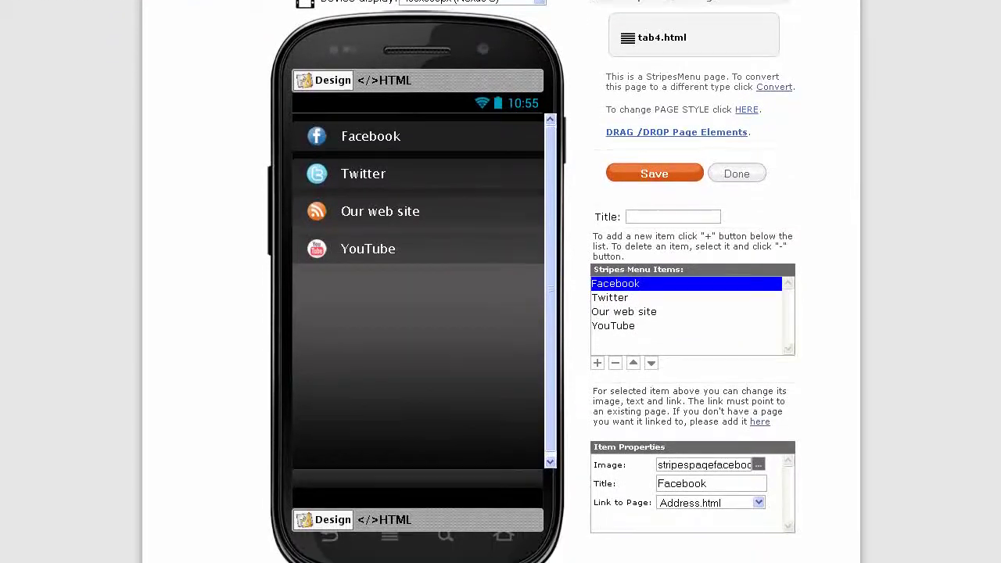
left_click_drag(731, 479, 654, 466)
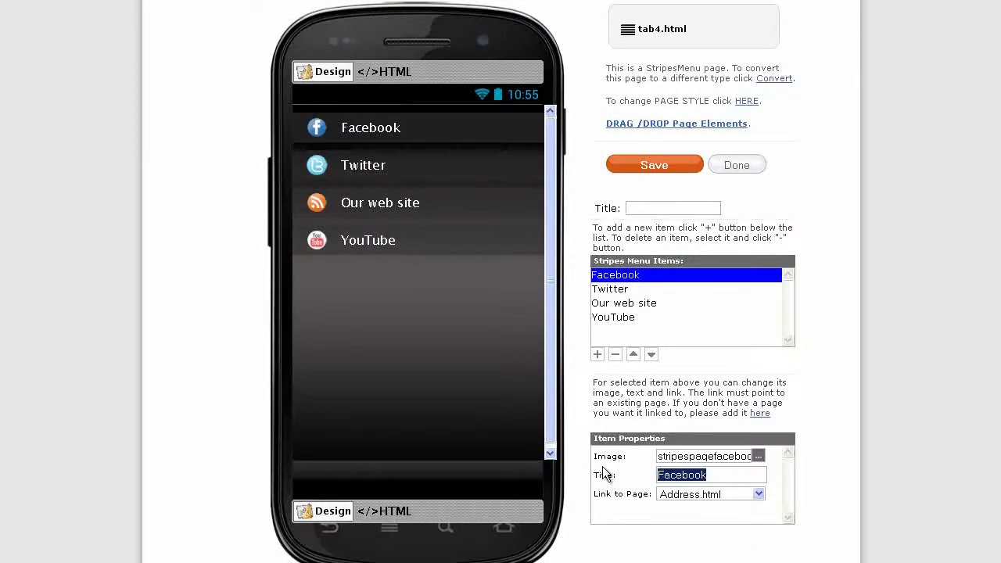
type("About us")
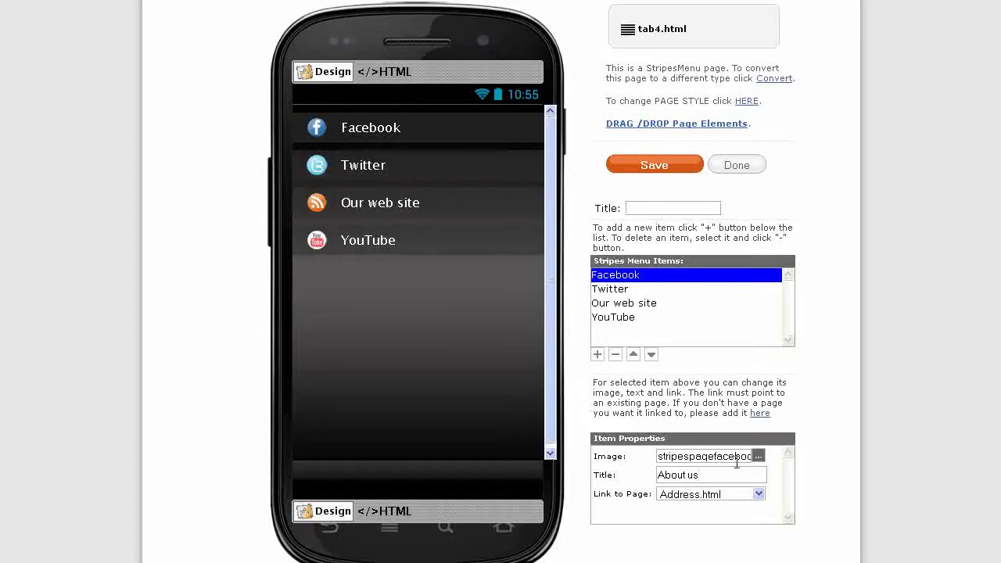
Set the About us item's icon to the yellow pushpin (thumbtack-yellow.png) from the gallery
left_click(757, 456)
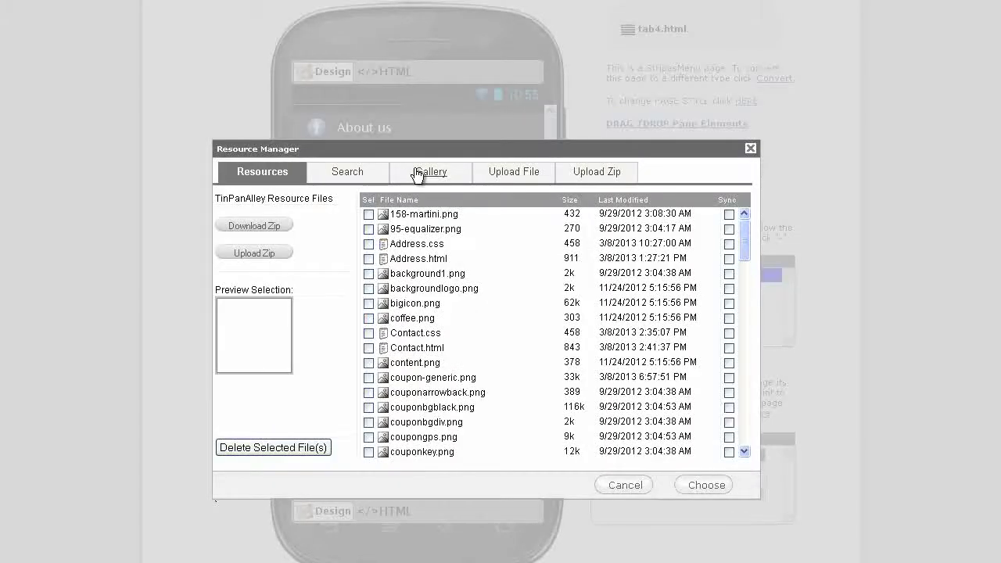
left_click(421, 171)
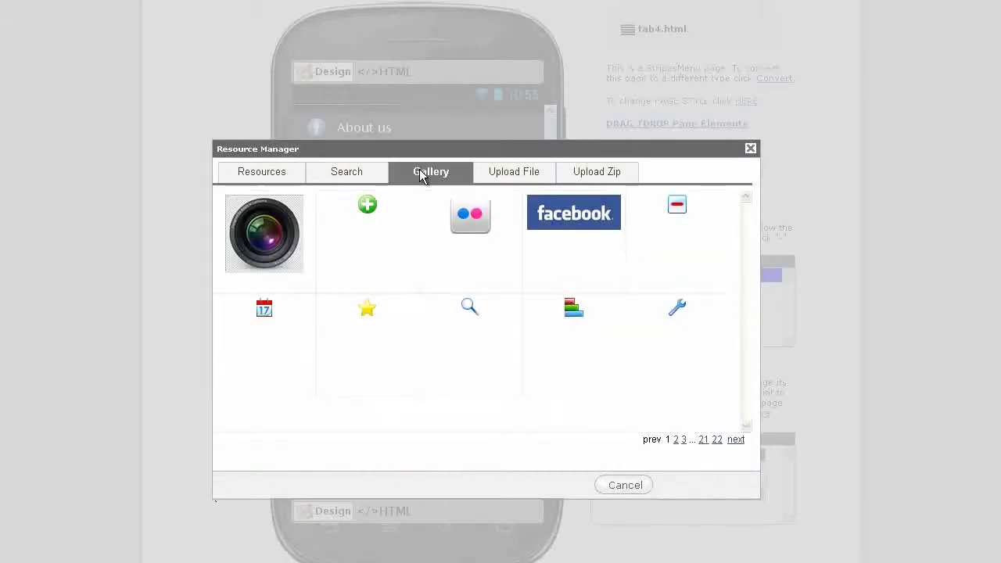
left_click(736, 442)
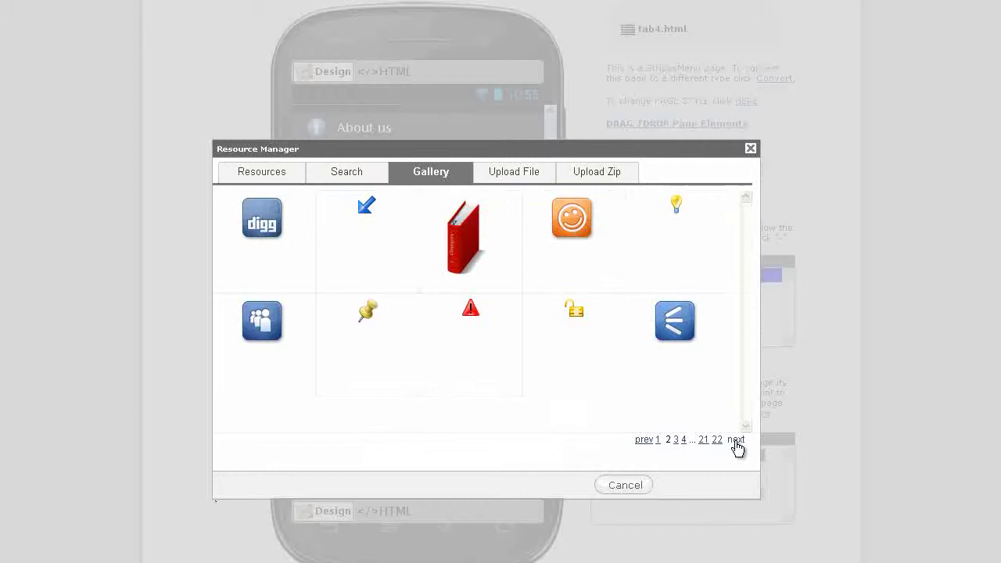
left_click(383, 316)
left_click(284, 460)
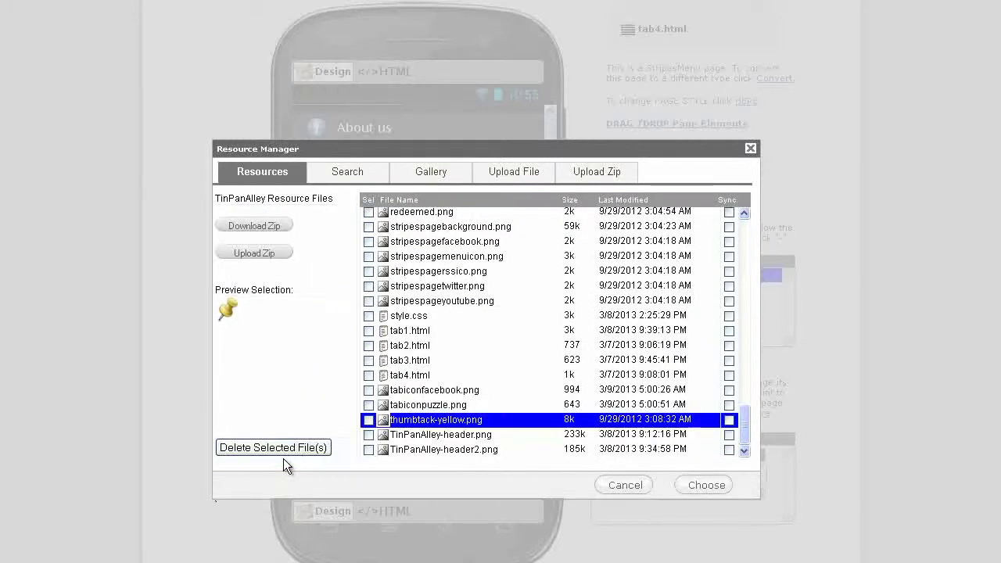
left_click(700, 487)
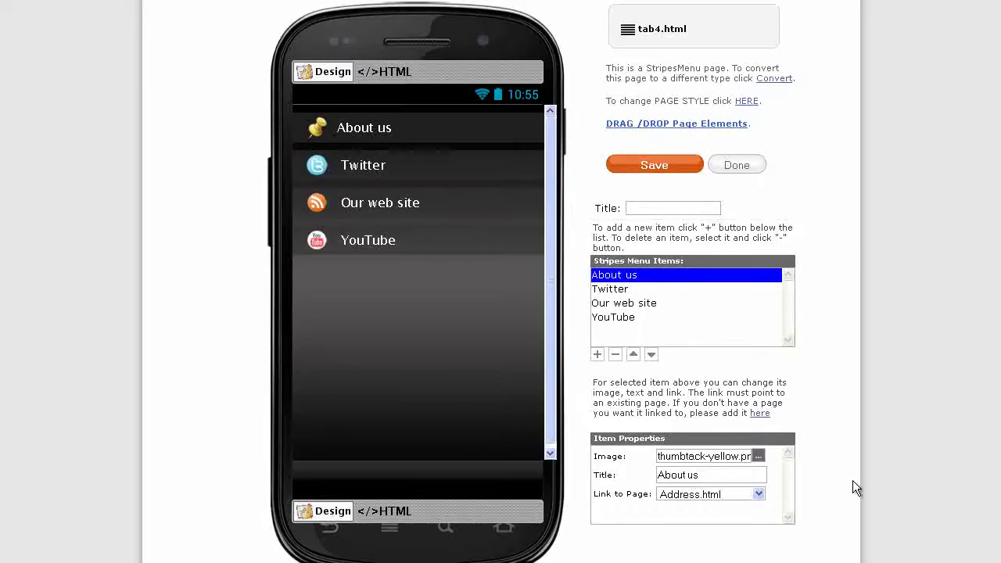
Retitle the Twitter stripe to Menu and give it the beer.png mug icon from the gallery
left_click(630, 292)
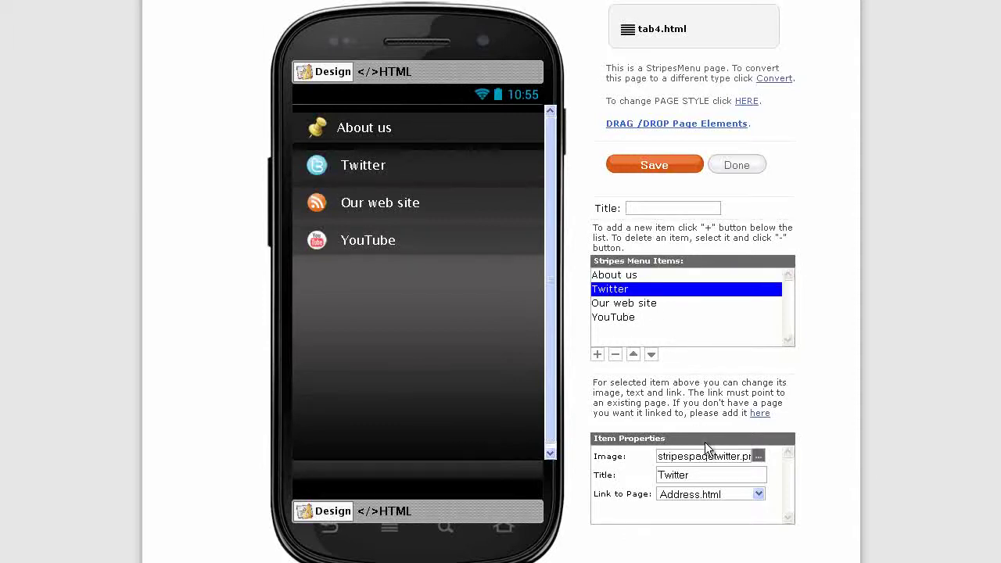
left_click_drag(709, 475, 626, 475)
type("Menu")
left_click(759, 456)
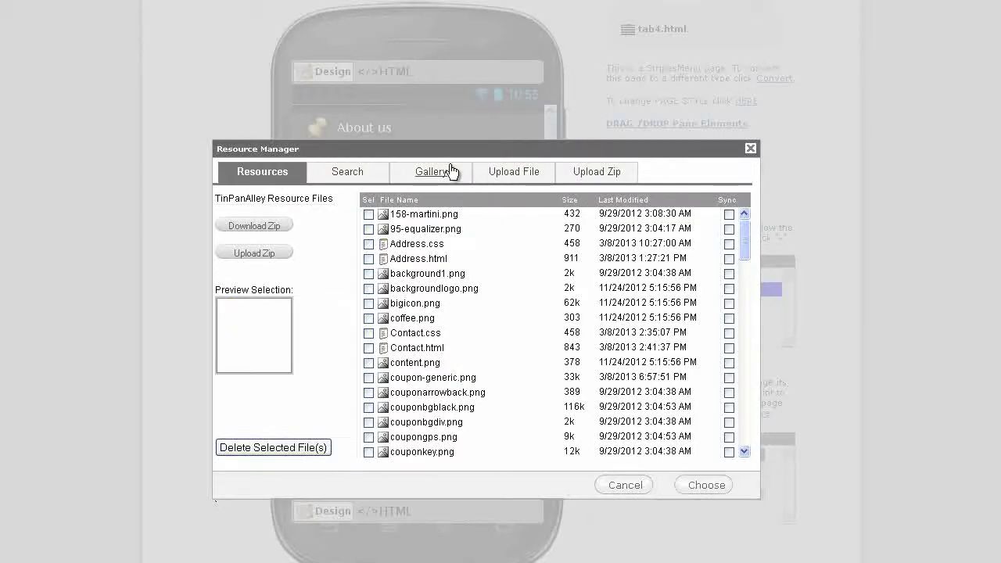
left_click(443, 170)
left_click(736, 440)
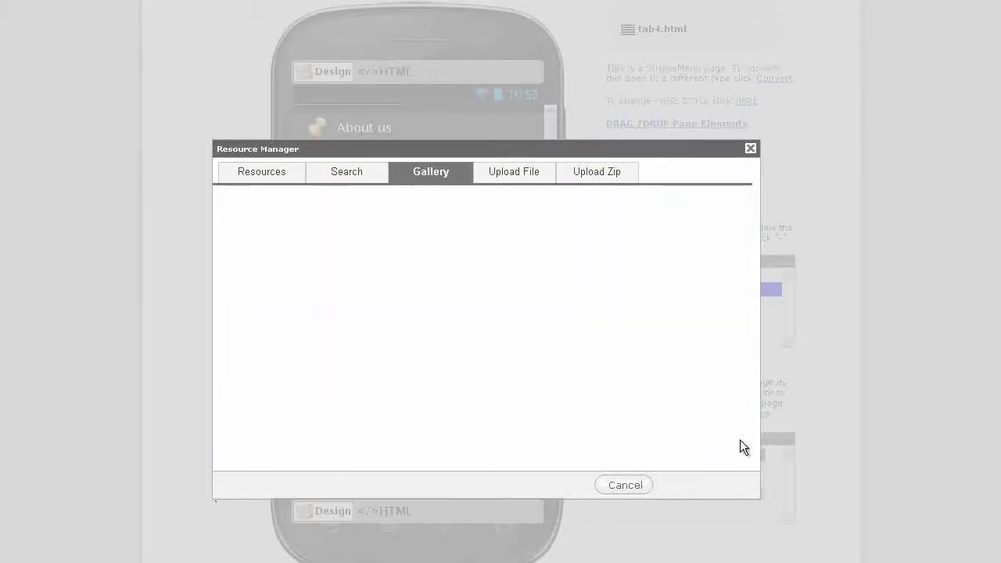
left_click(736, 440)
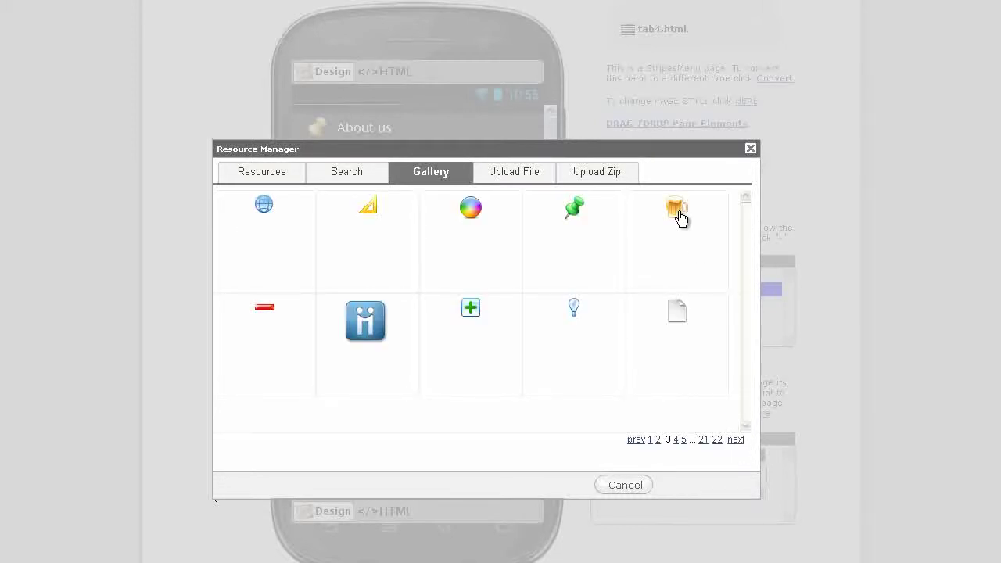
left_click(677, 216)
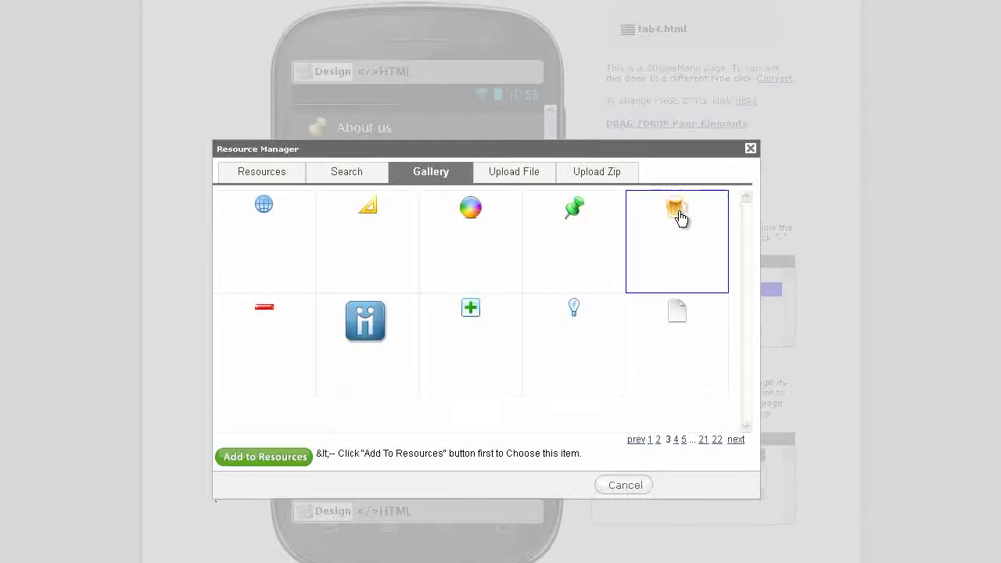
left_click(292, 464)
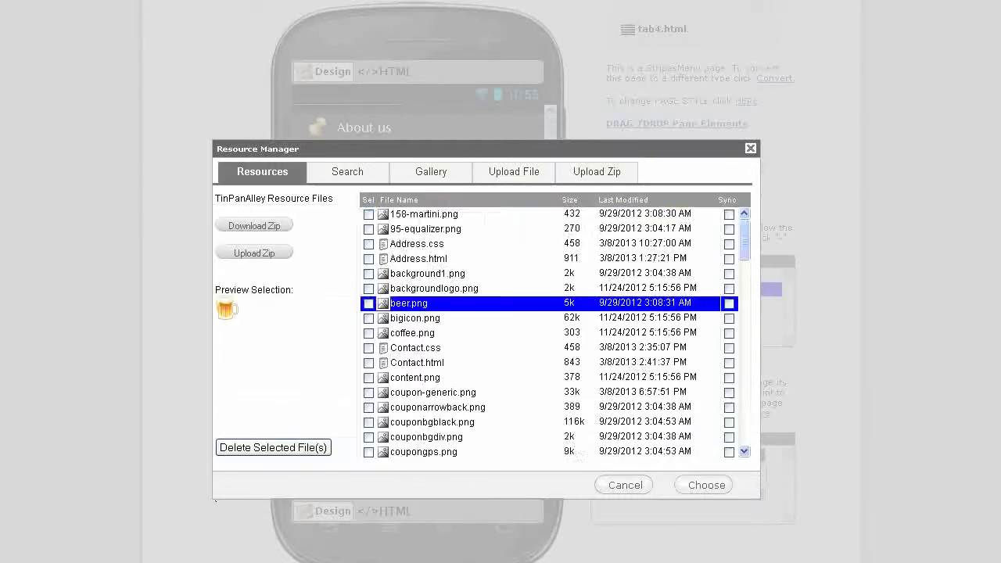
left_click(697, 488)
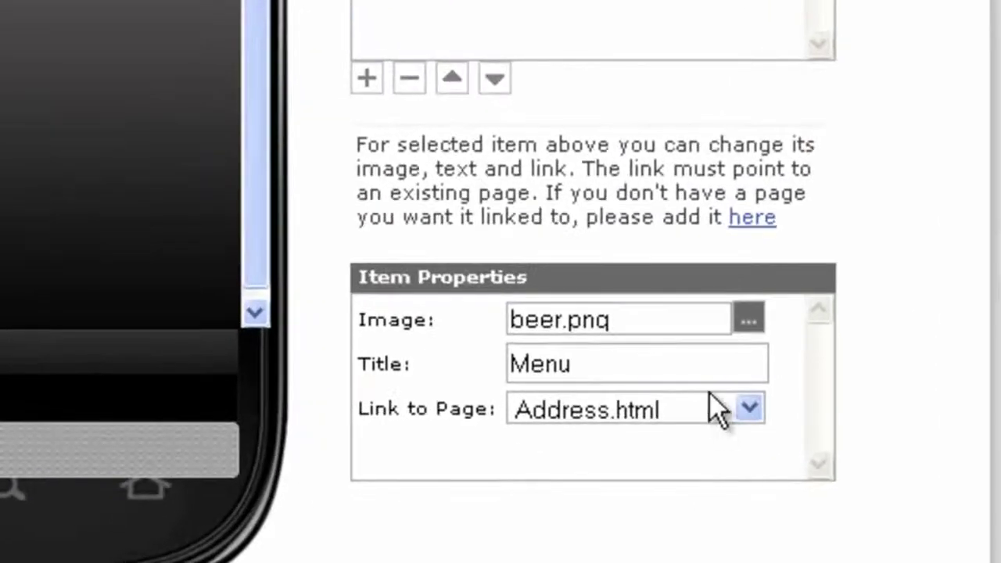
Retitle the Our web site stripe to Tainan News
key("Down")
key("BackSpace")
type("Tain")
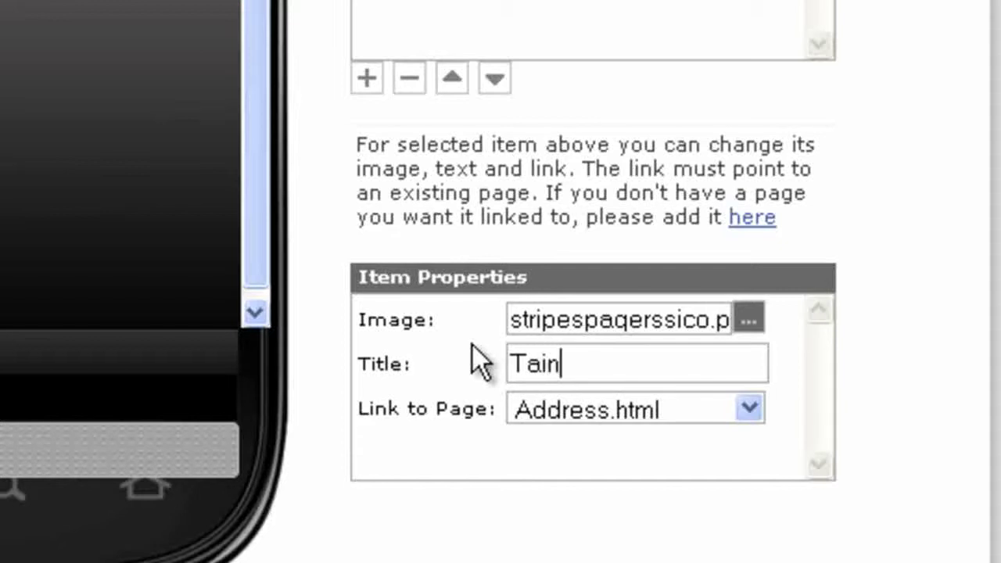
type("an News")
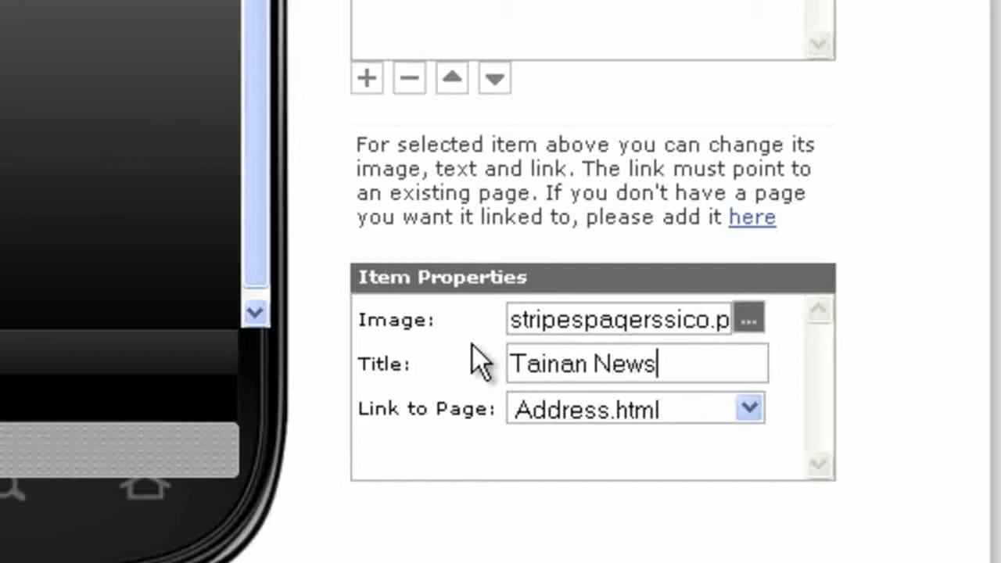
Retitle the YouTube stripe to Tin Pan Alley Videos
left_click(458, 7)
double_click(655, 356)
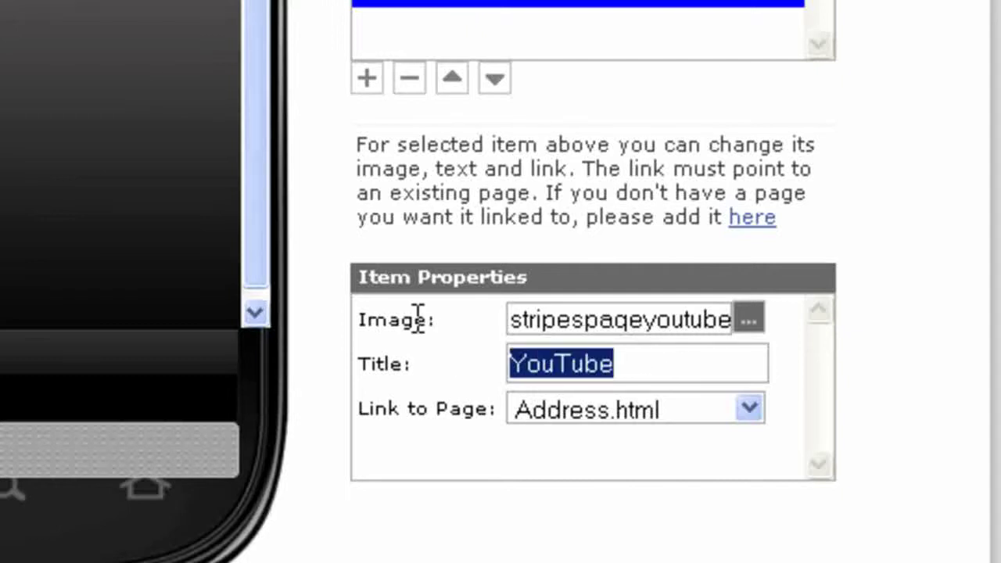
type("Tin Pan ")
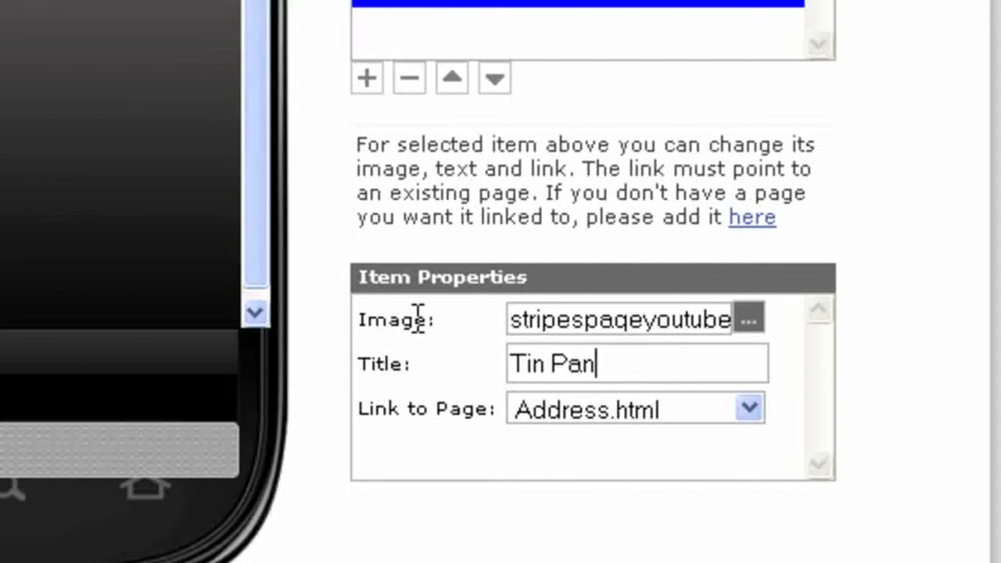
type("Alley")
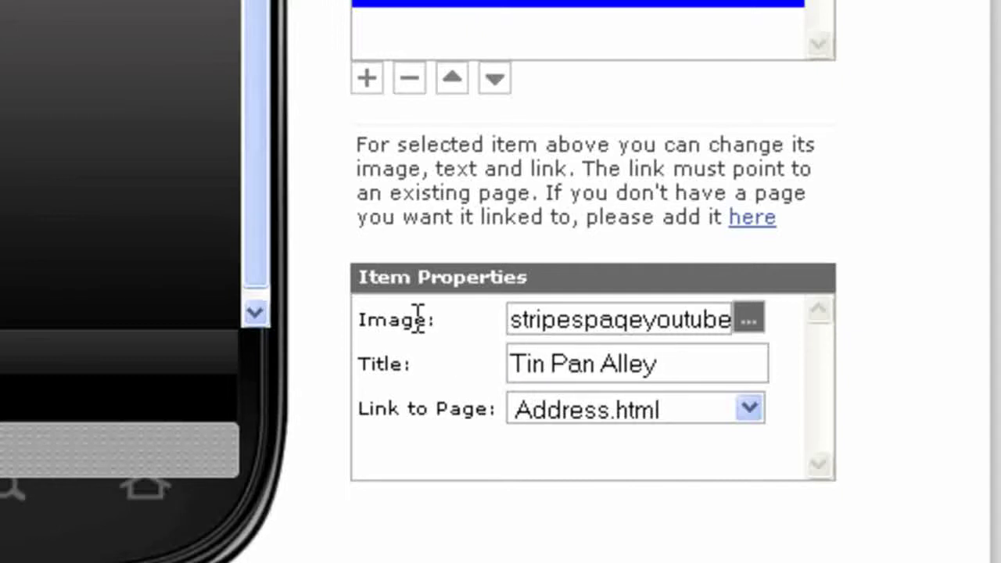
type(" Videos")
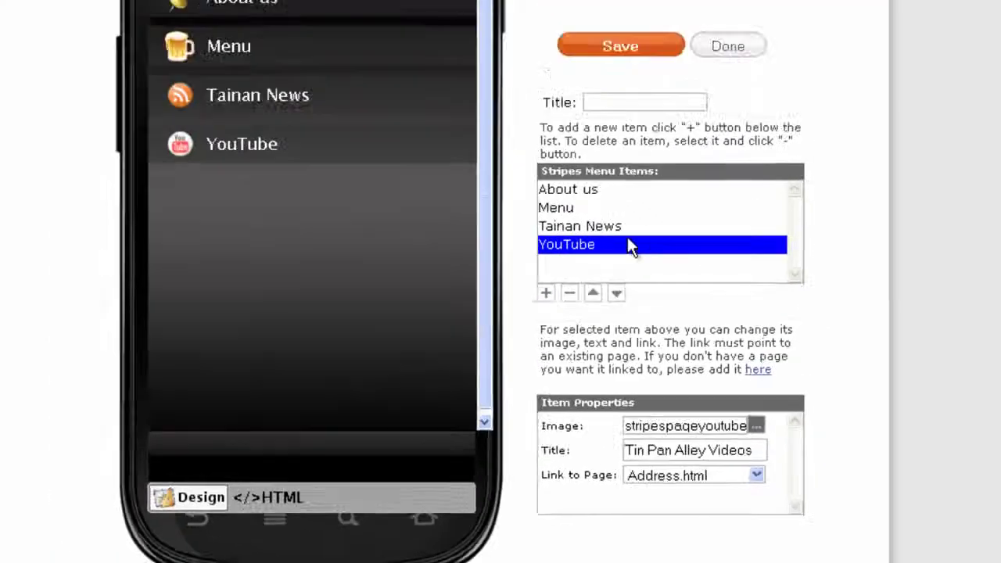
left_click(568, 189)
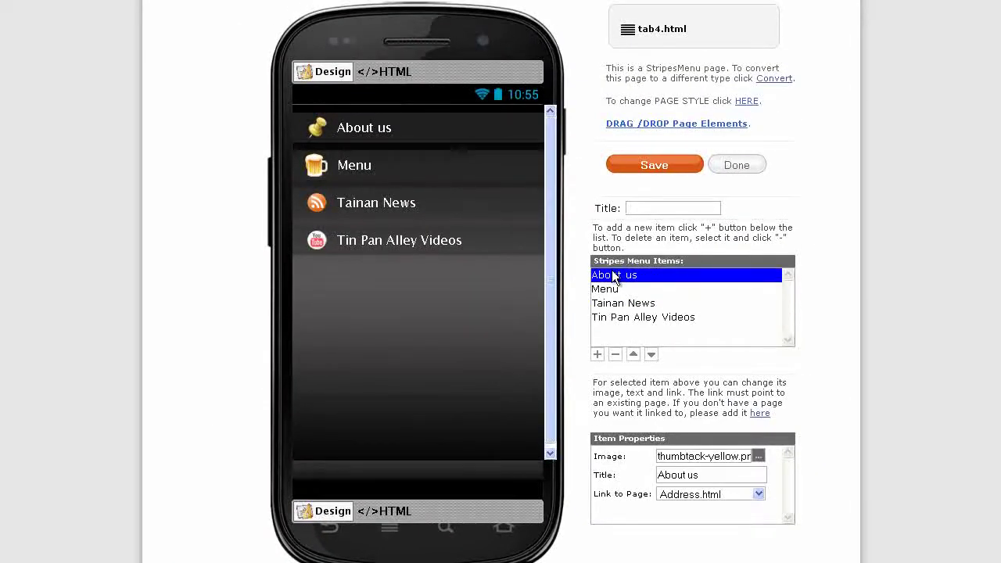
Start a new page named AboutUs and choose the Modern Letter HTML template
left_click(737, 164)
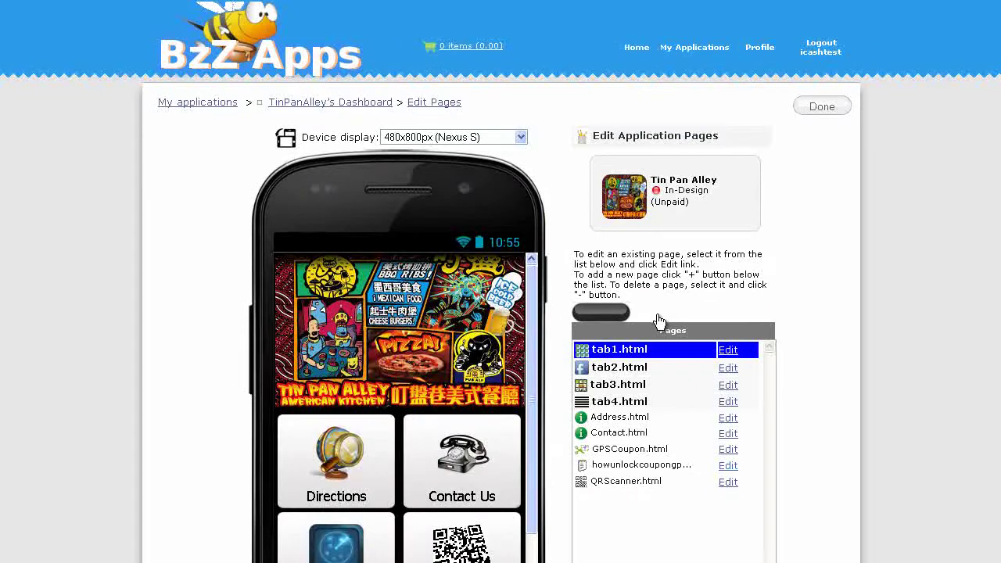
left_click(657, 316)
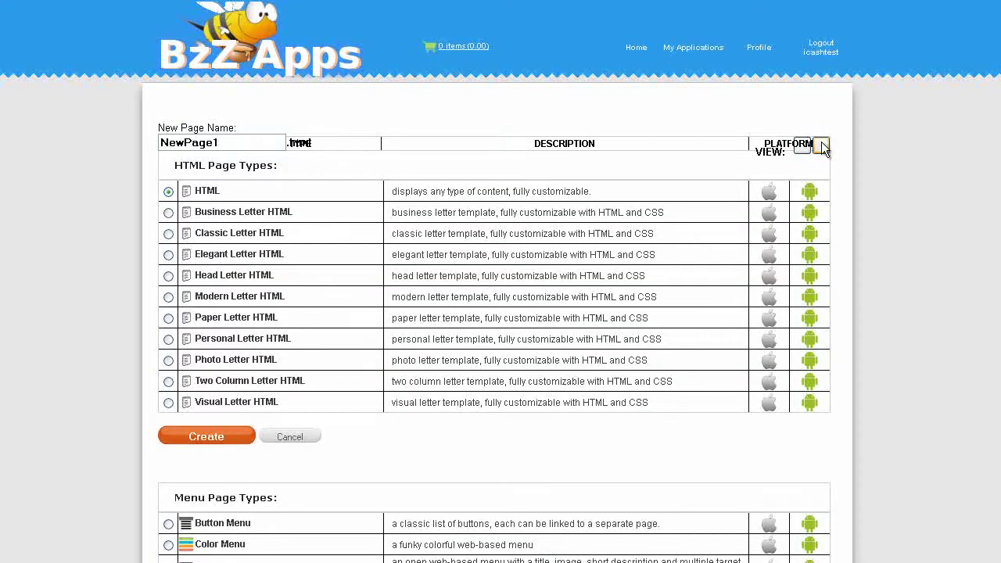
type("About")
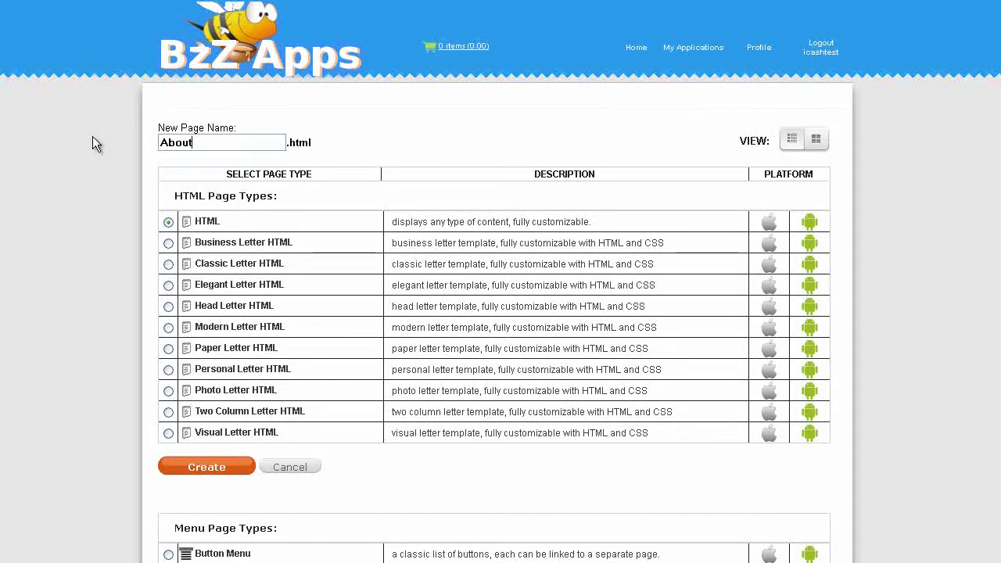
type("Us")
left_click(816, 139)
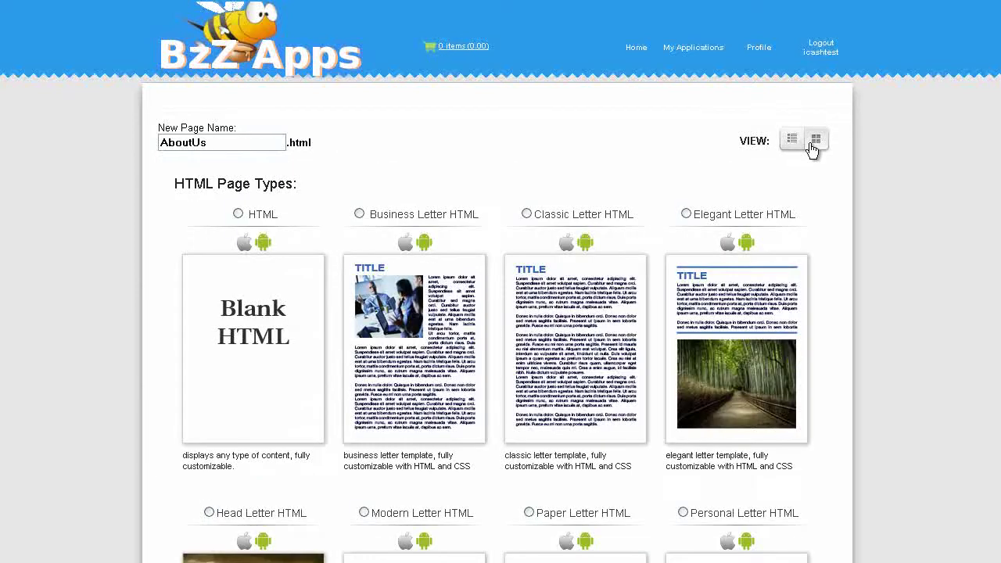
scroll(816, 145, "down", 5)
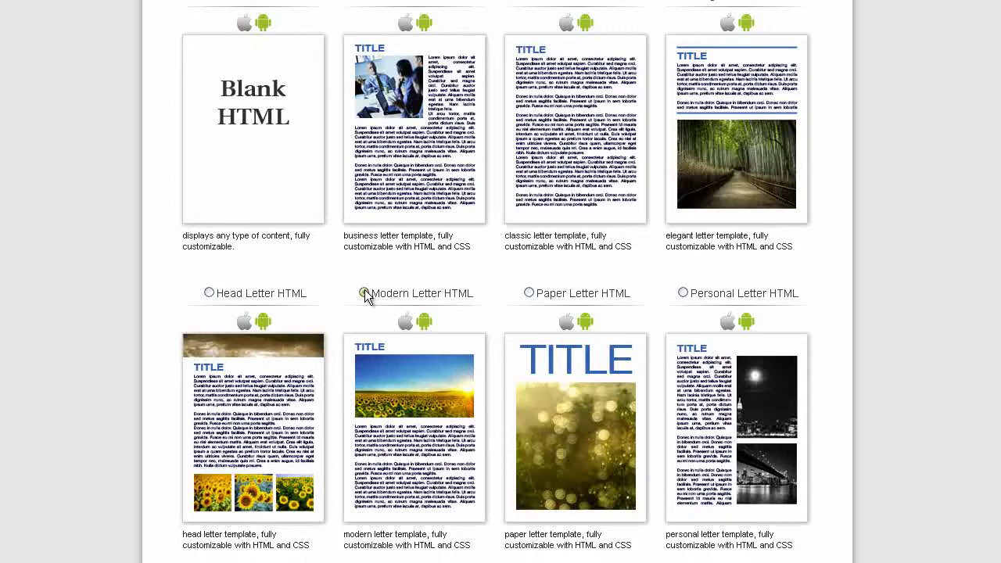
left_click(365, 295)
scroll(223, 261, "down", 8)
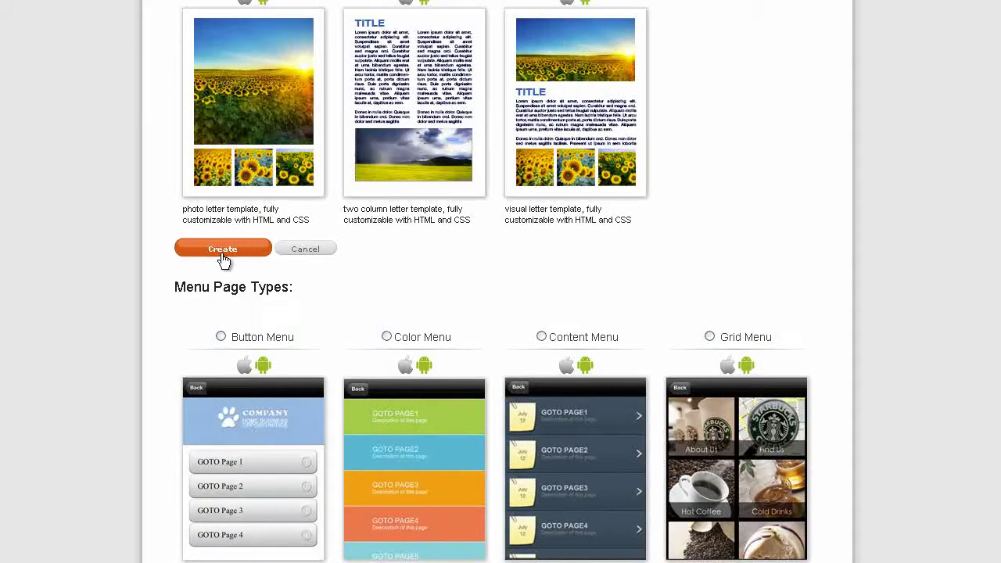
Create the AboutUs.html page and open it in the HTML editor
left_click(223, 252)
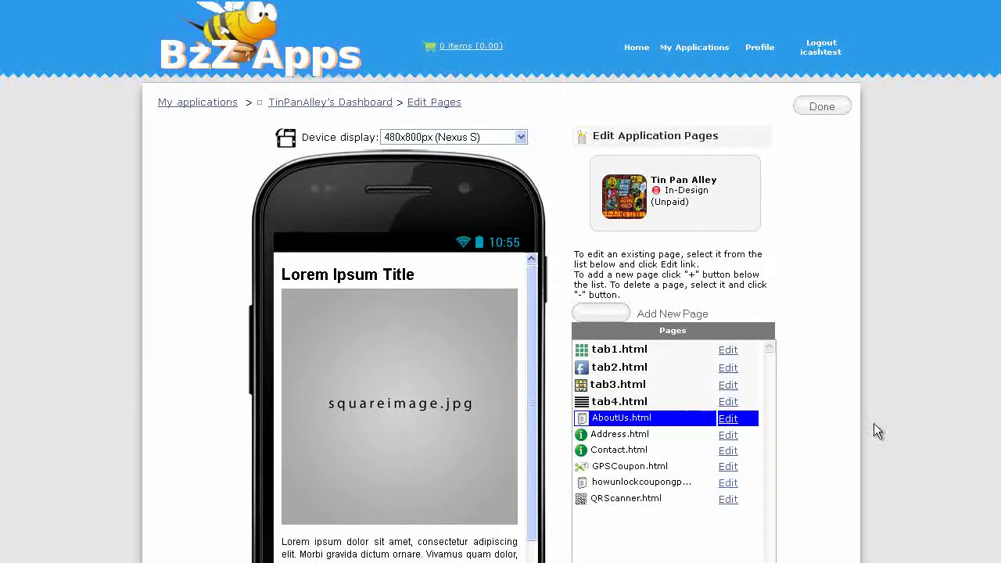
left_click(727, 419)
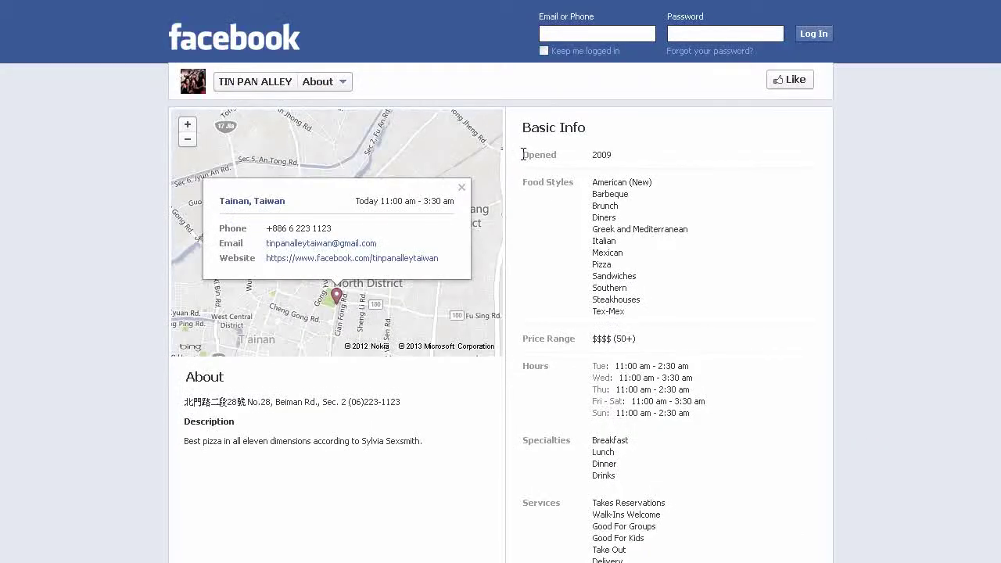
left_click_drag(522, 154, 714, 551)
scroll(626, 282, "down", 3)
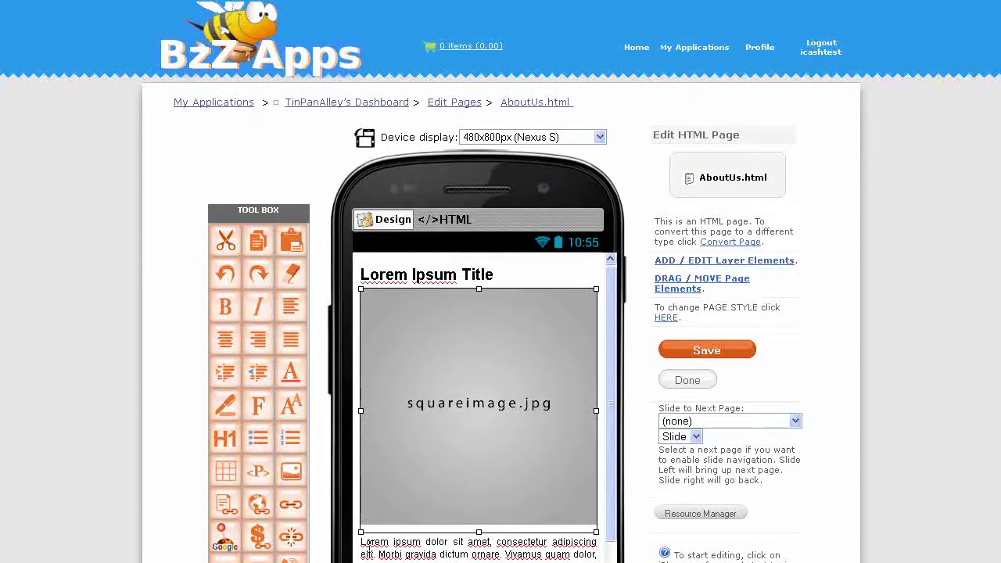
Paste the restaurant's Facebook details over the Lorem ipsum text and title the page Tin Pan Alley
left_click_drag(360, 541, 597, 562)
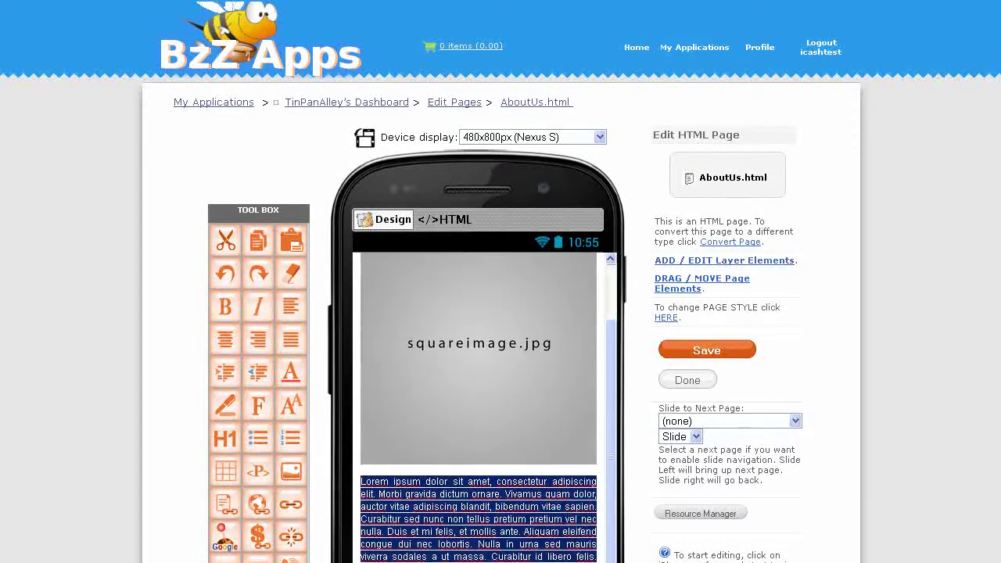
key("ctrl+v")
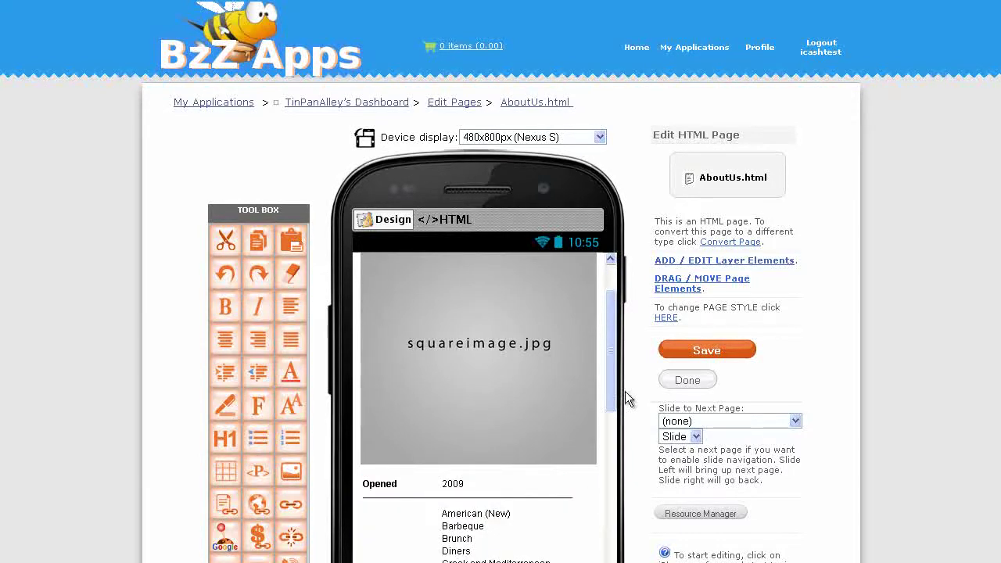
left_click_drag(613, 360, 336, 285)
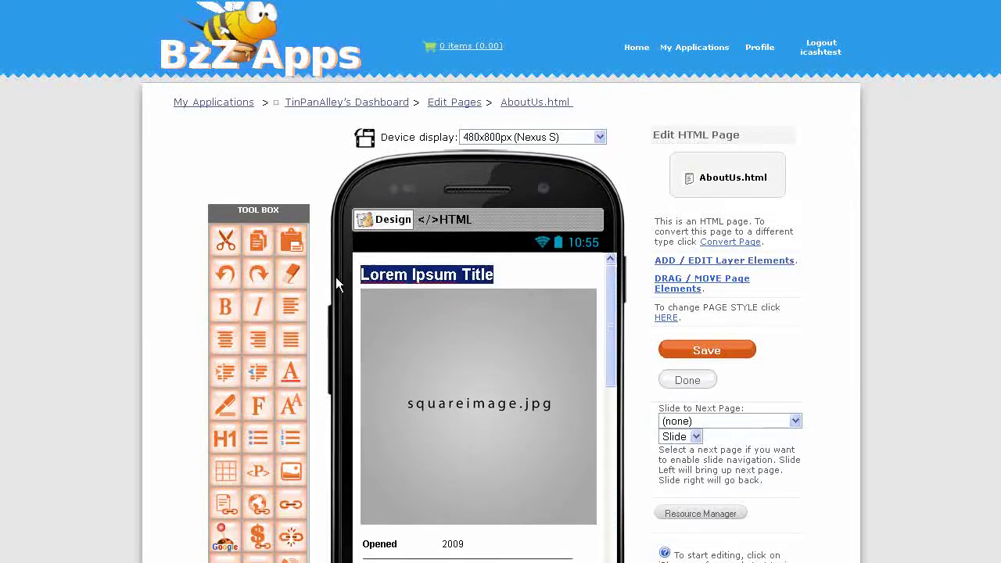
type("Tin")
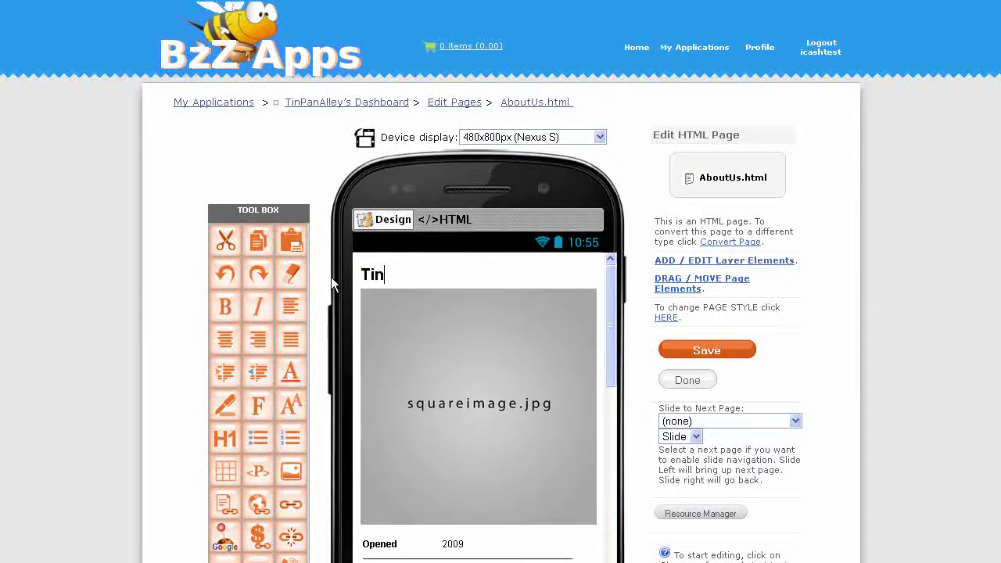
type(" Pan Alley")
Replace the placeholder image with TinPanAlley-header.png and save the page
left_click(439, 360)
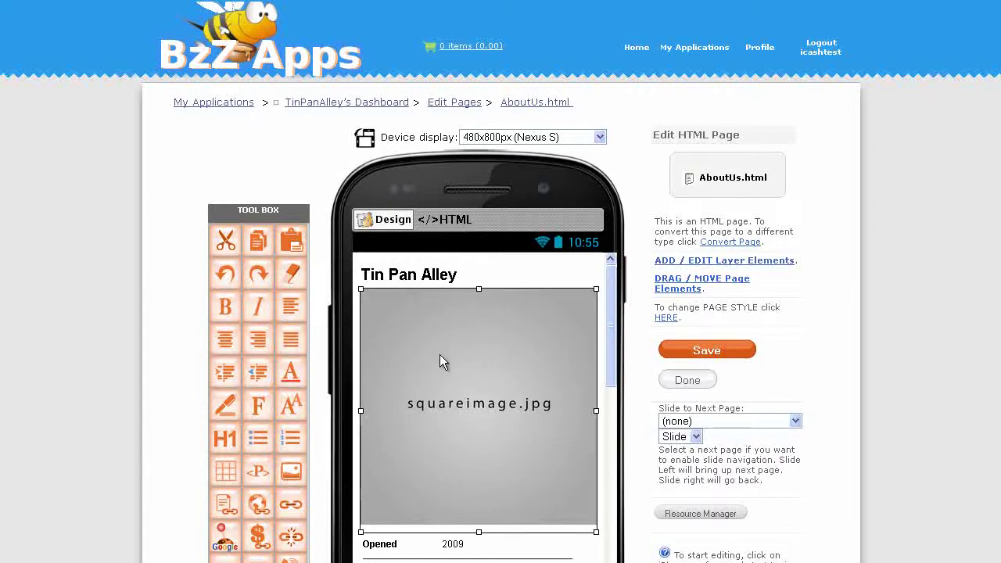
left_click(296, 467)
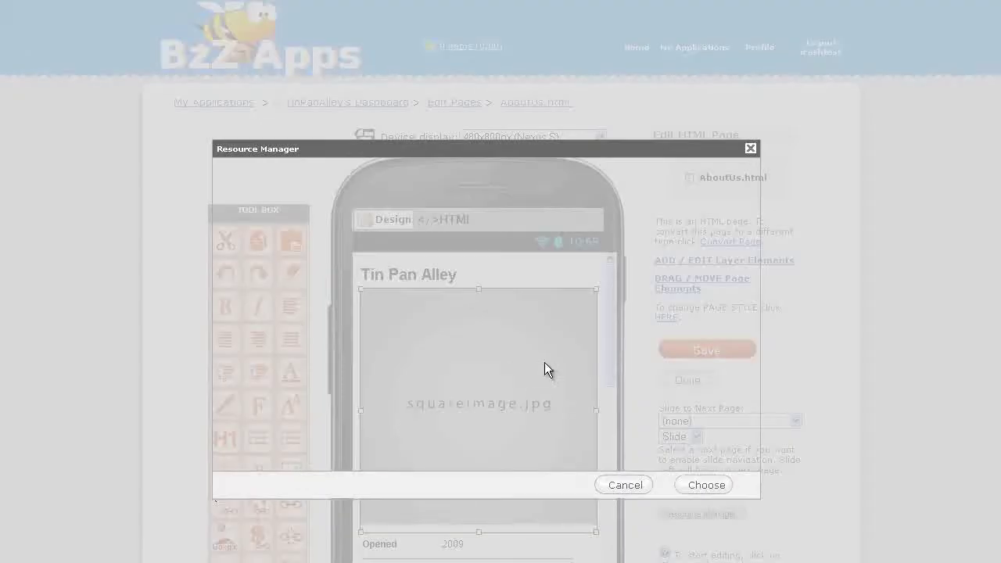
left_click_drag(744, 246, 743, 443)
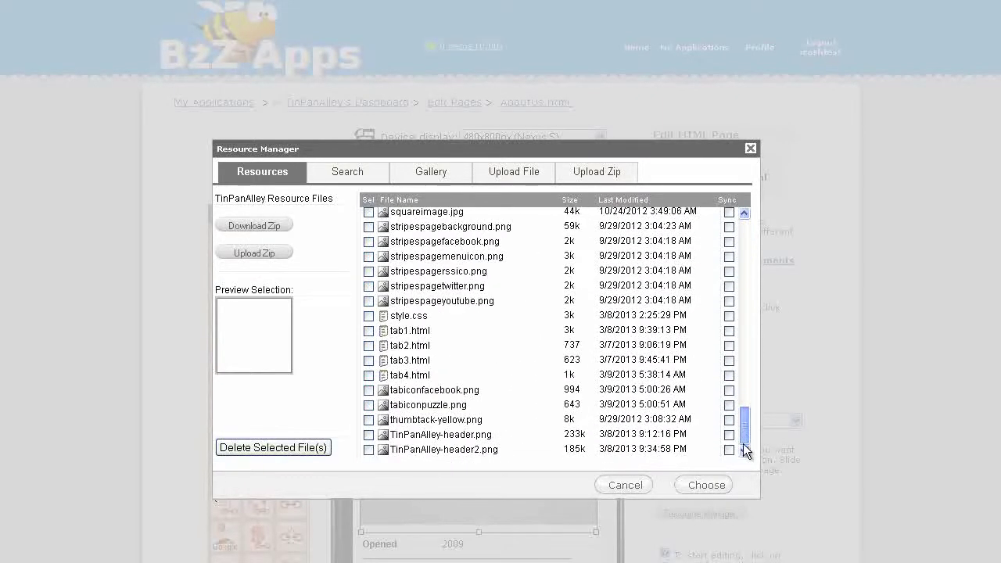
left_click(463, 437)
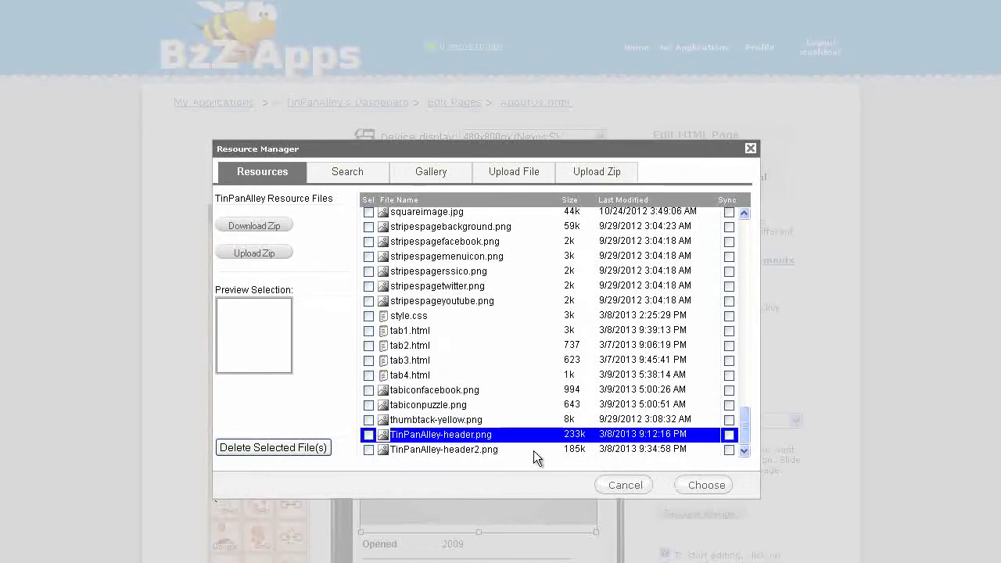
left_click(699, 488)
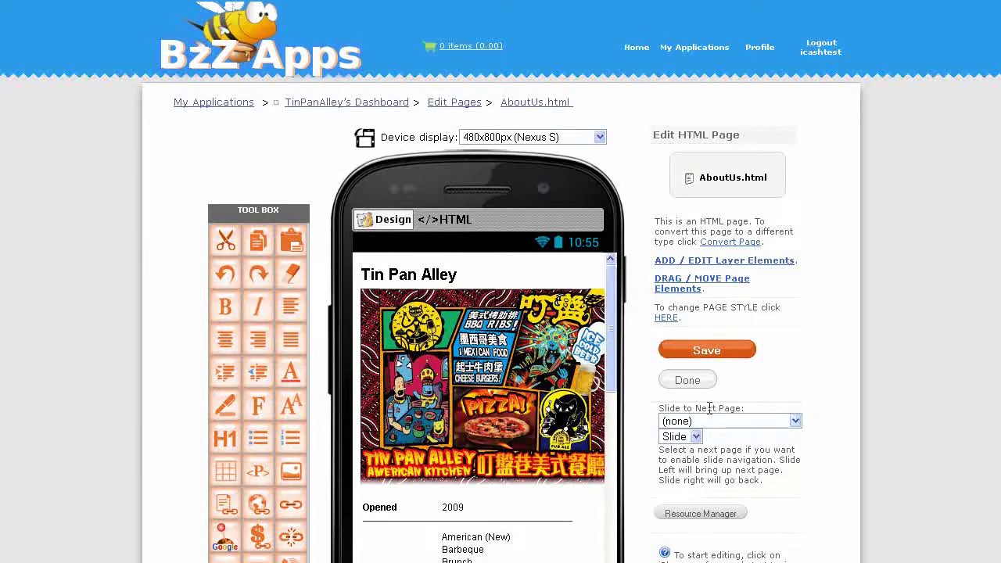
left_click(735, 353)
In tab4.html, point the About us stripe's Link to Page at AboutUs.html and save
left_click(449, 103)
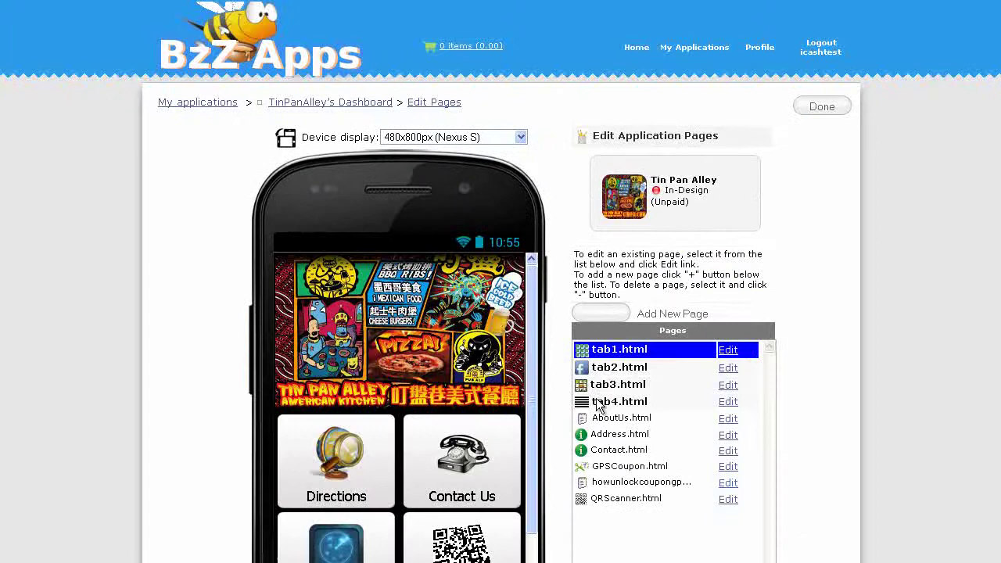
left_click(724, 403)
left_click(728, 402)
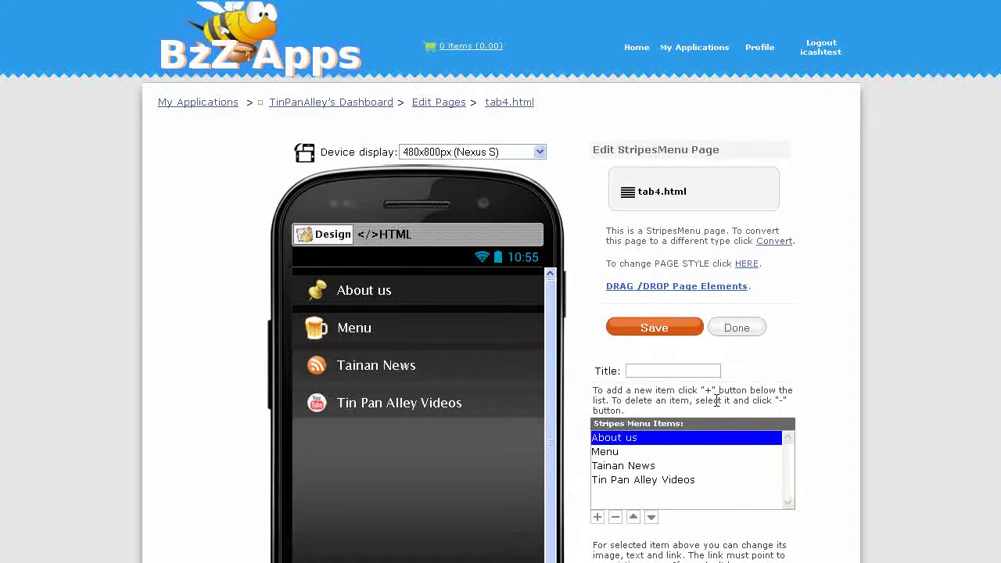
scroll(718, 400, "down", 3)
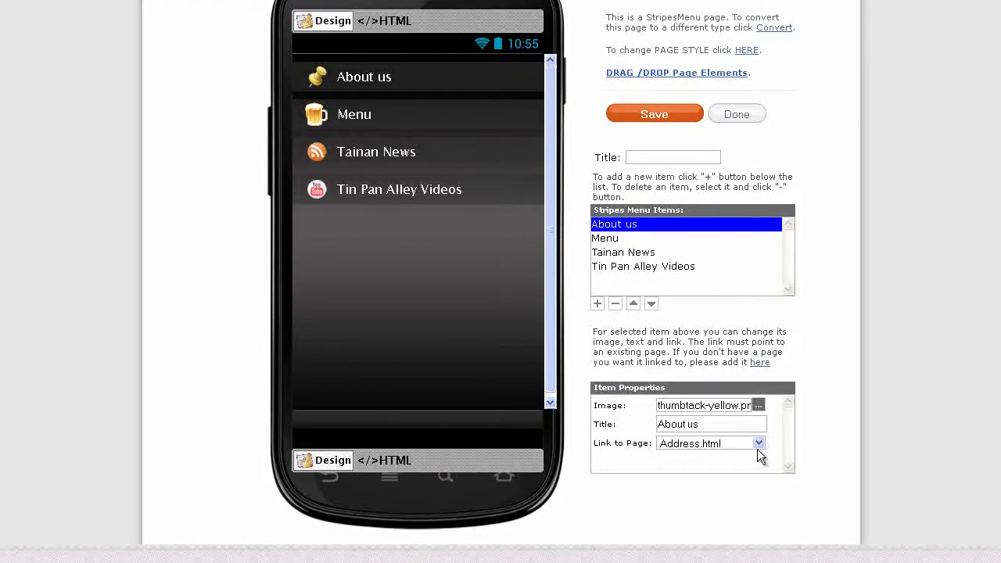
left_click(759, 445)
left_click(739, 456)
left_click(655, 114)
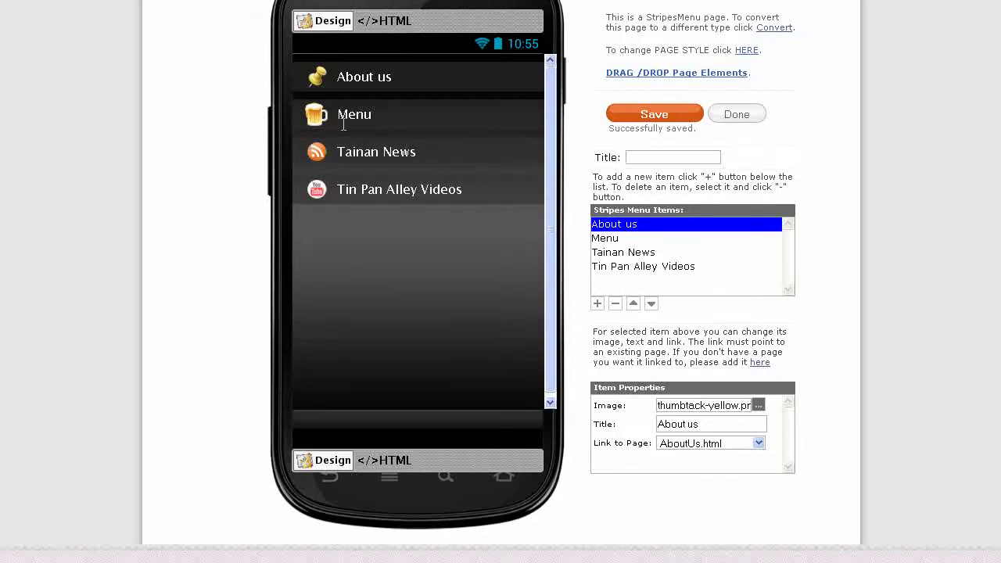
scroll(944, 201, "up", 3)
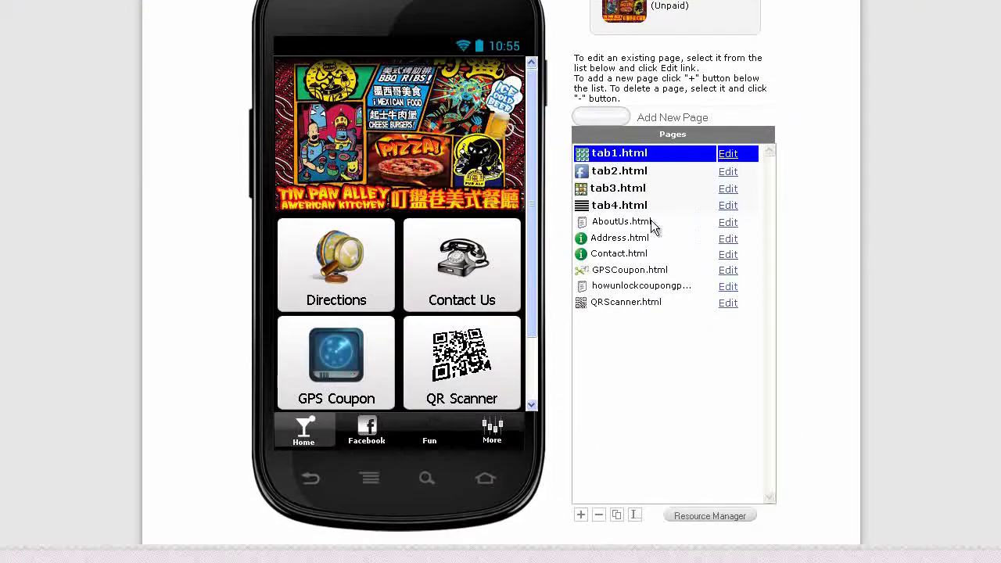
Duplicate AboutUs.html, naming the copy Menu
left_click(641, 222)
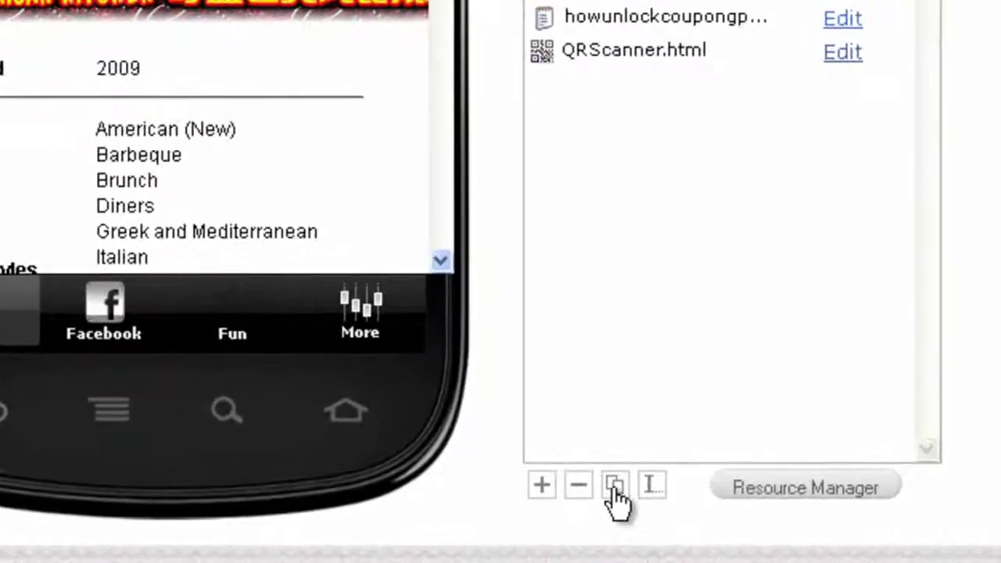
left_click(615, 495)
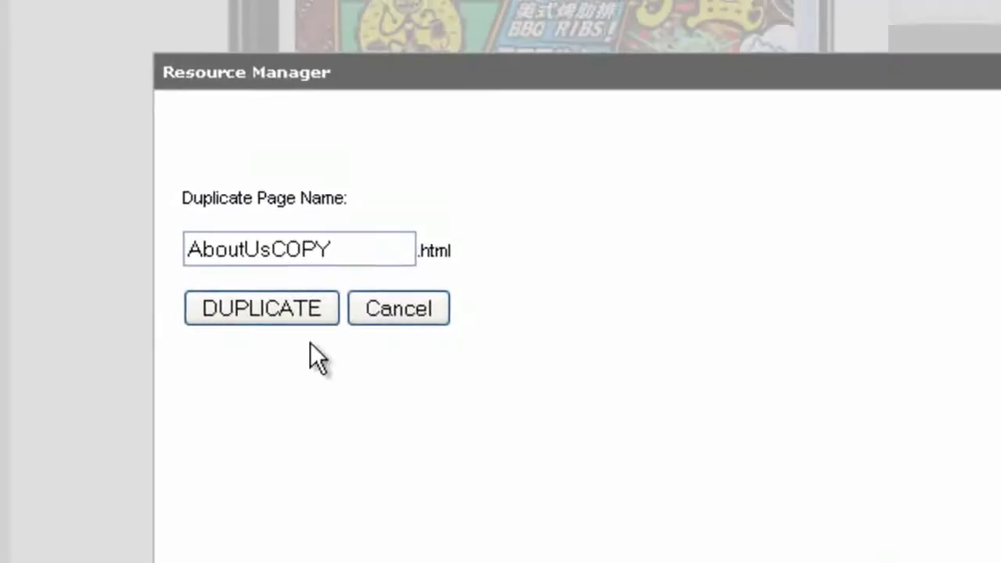
left_click_drag(341, 249, 89, 196)
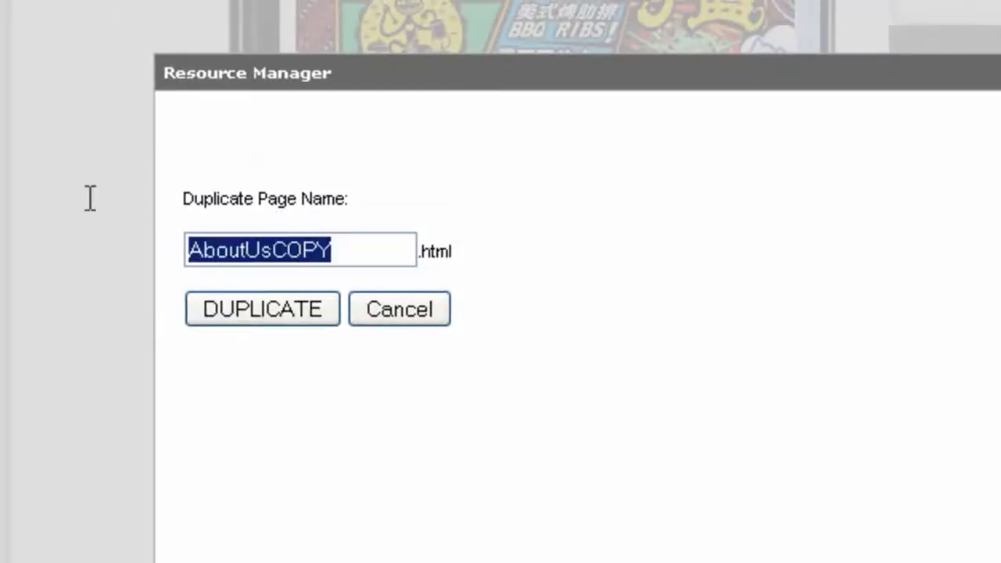
type("Menu")
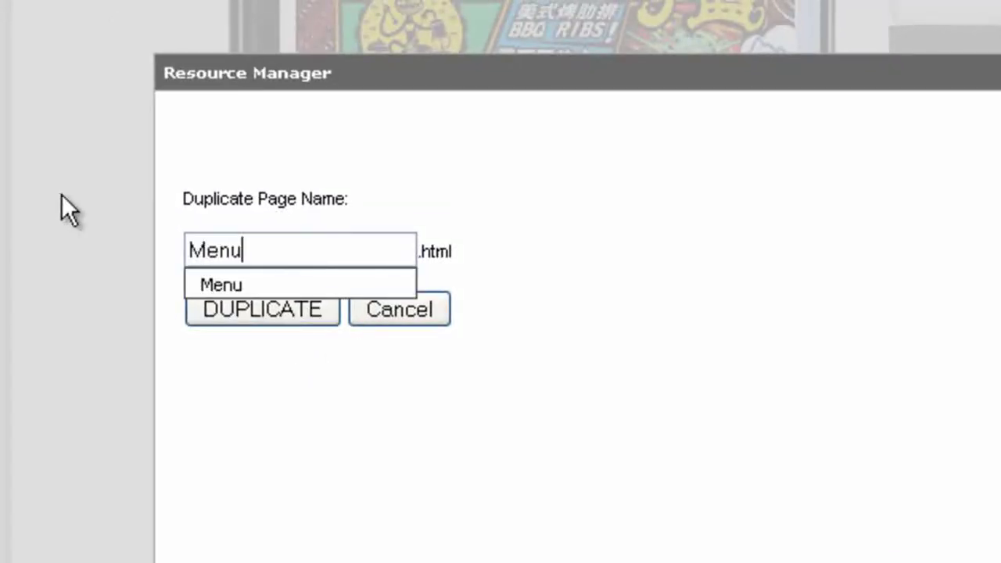
key("Escape")
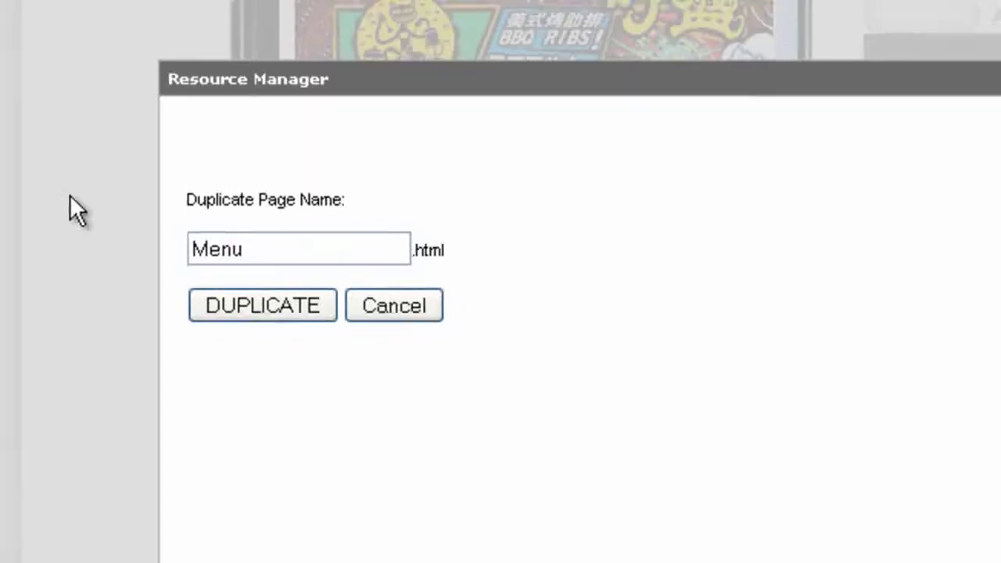
key("Return")
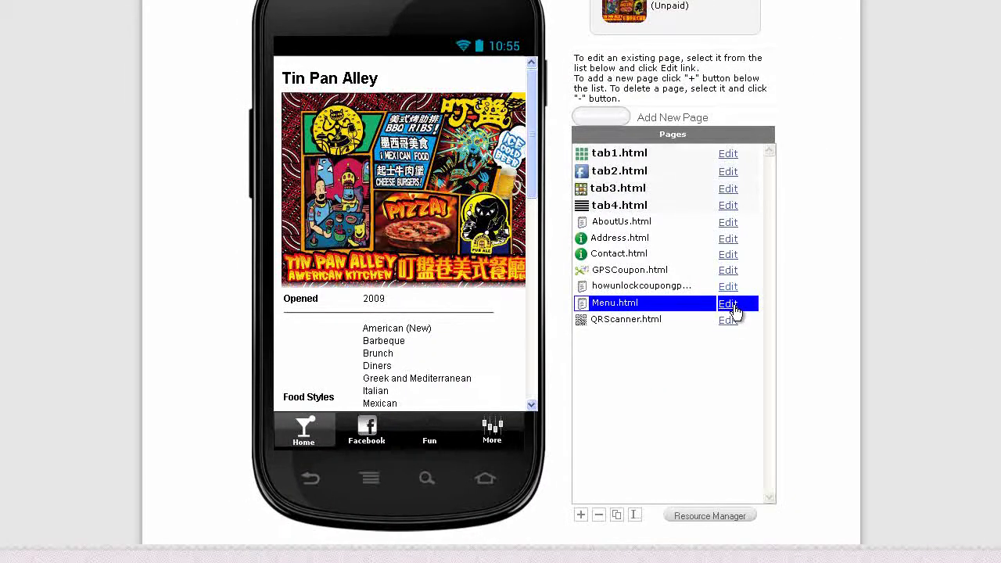
Open Menu.html and delete its Hours, Services, Parking and Public Transit blocks
left_click(728, 303)
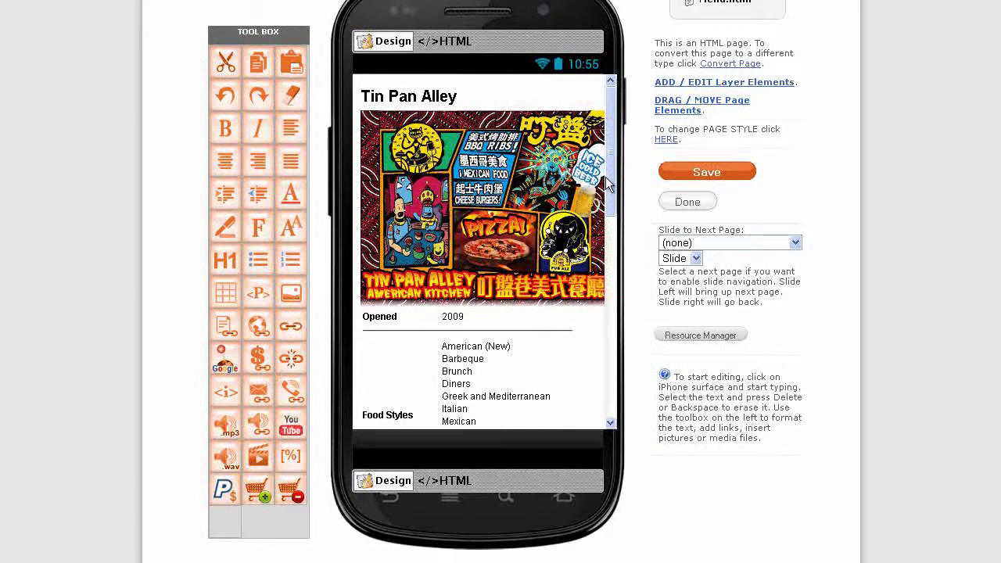
left_click_drag(606, 177, 601, 319)
scroll(440, 295, "up", 5)
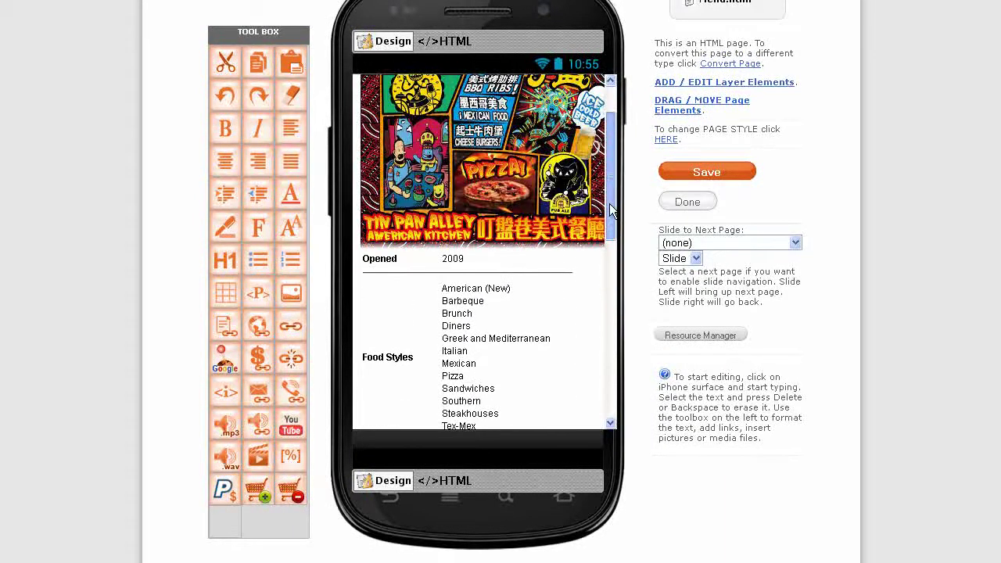
scroll(440, 300, "down", 5)
left_click(439, 300)
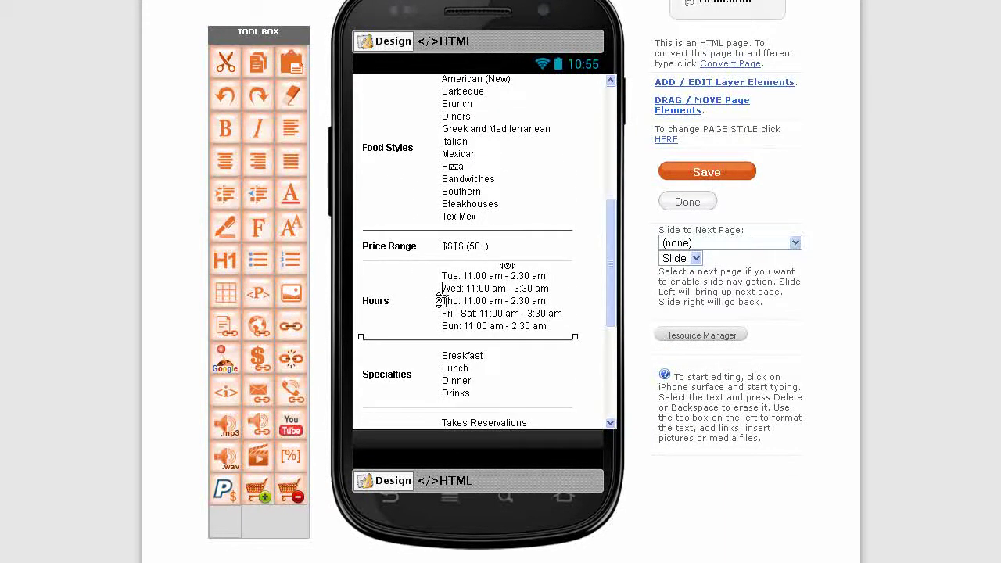
key("Delete")
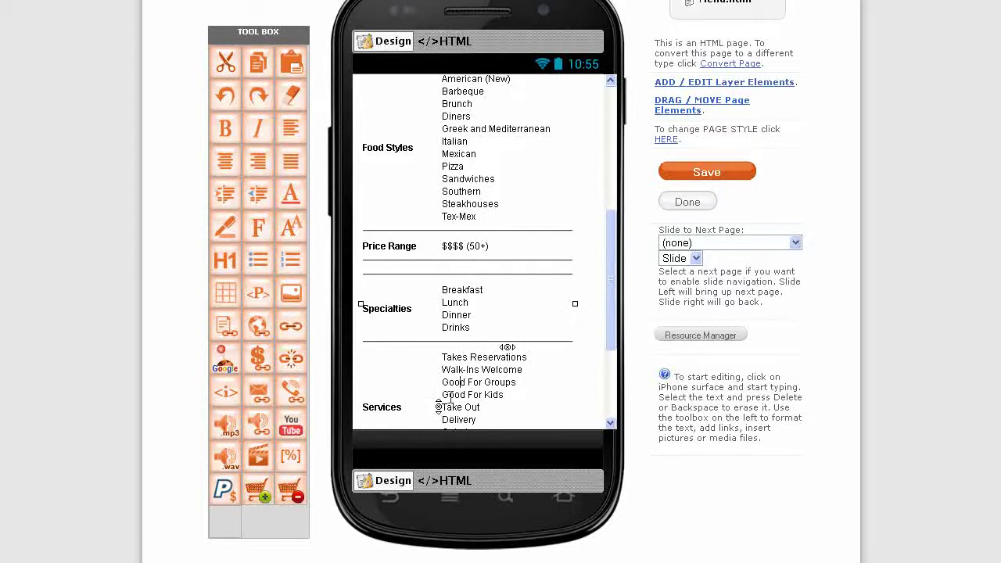
key("Delete")
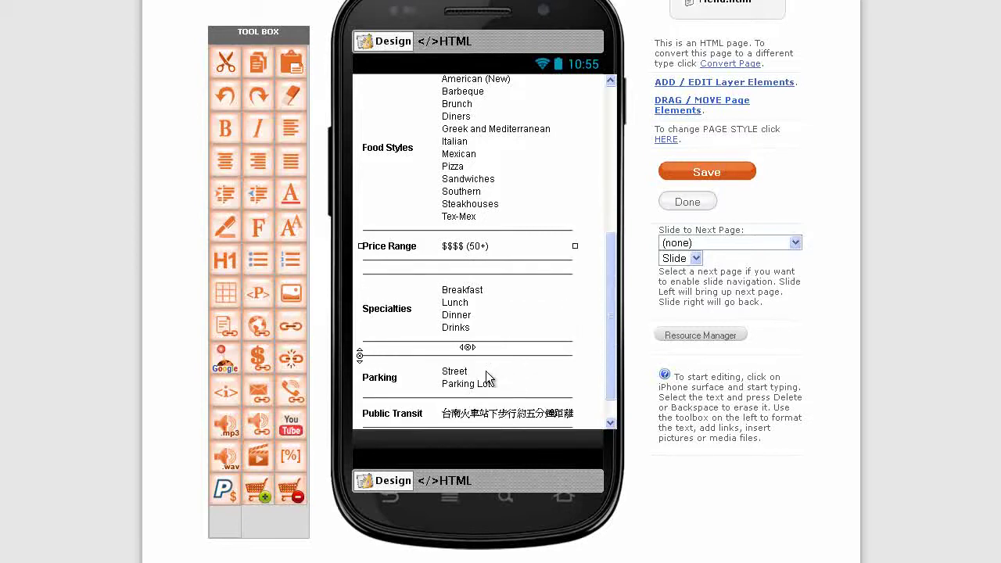
key("Delete")
key("Delete")
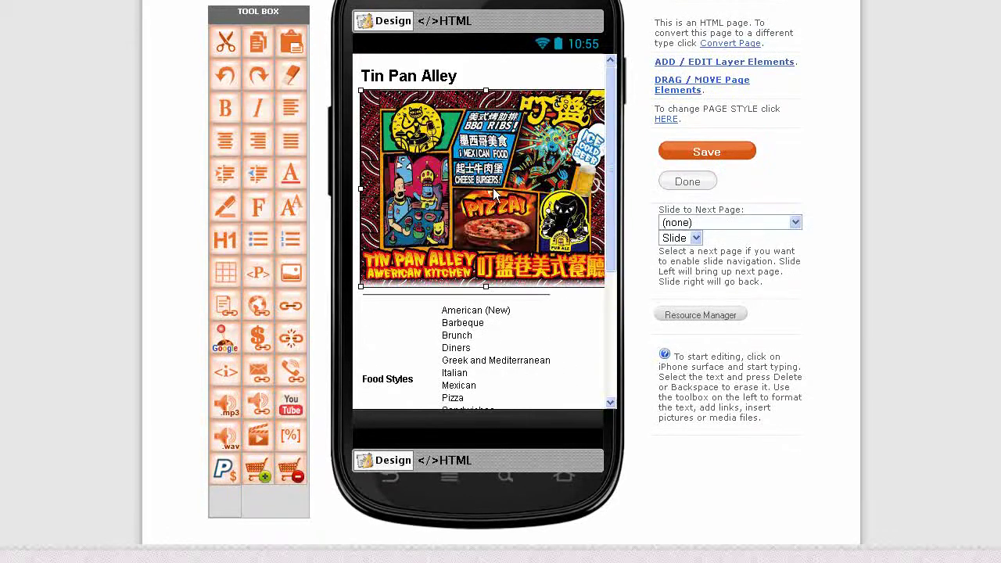
left_click(700, 314)
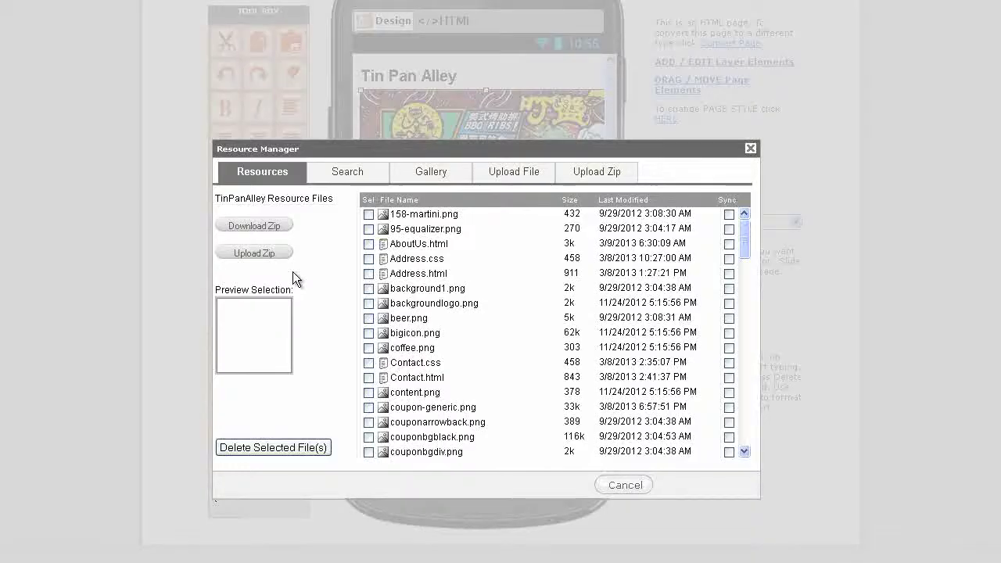
Upload TinPanAlley-Grill-320w.png and insert it as the Menu page's header image
left_click(517, 172)
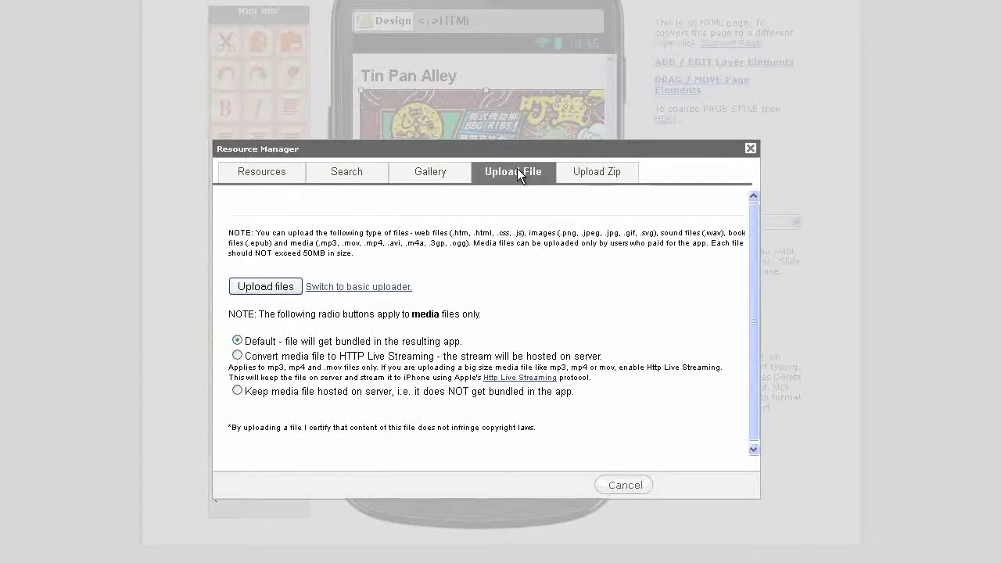
left_click(268, 286)
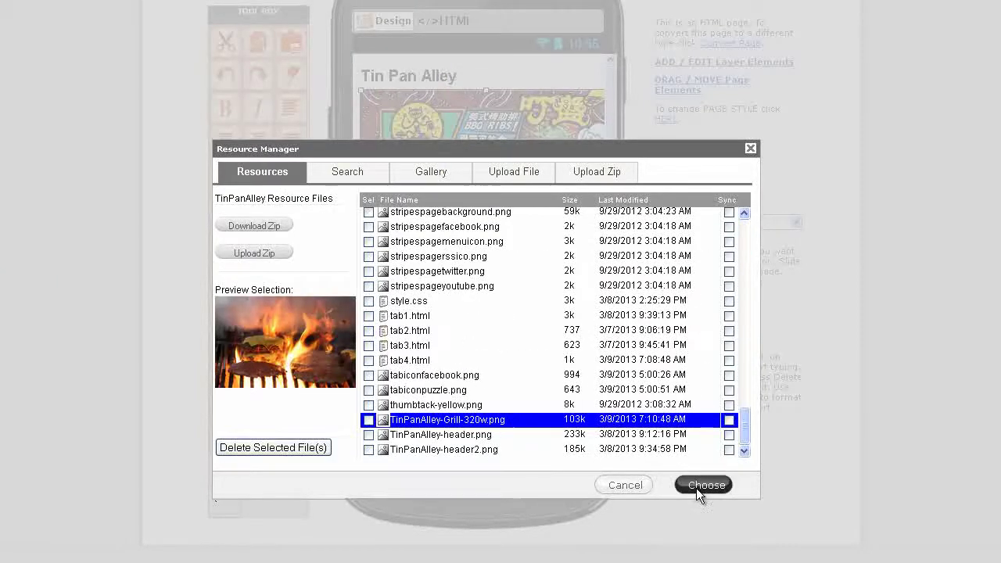
left_click(699, 486)
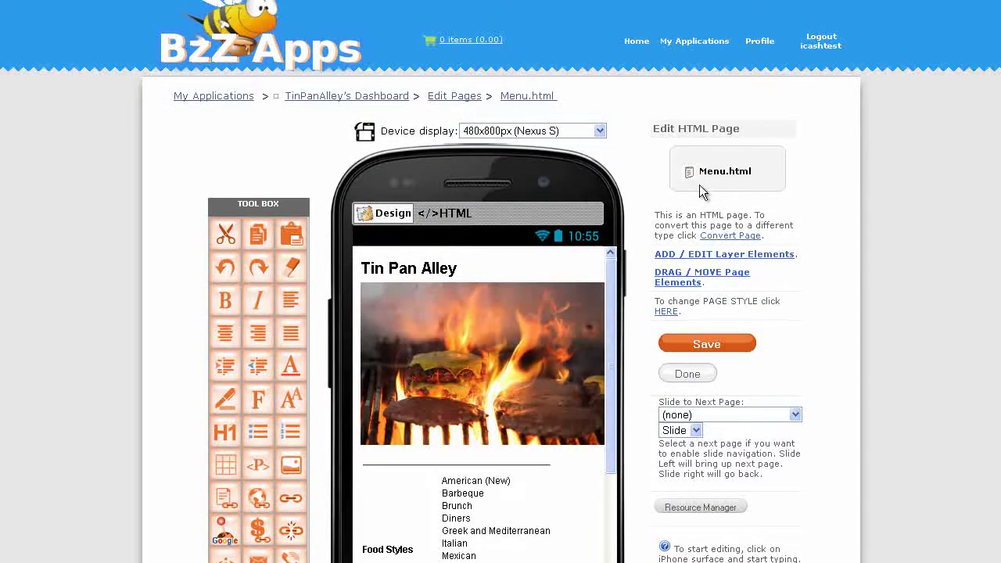
In tab4.html's stripes menu, set the Menu item's Link to Page to Menu.html
left_click(705, 188)
scroll(789, 191, "down", 3)
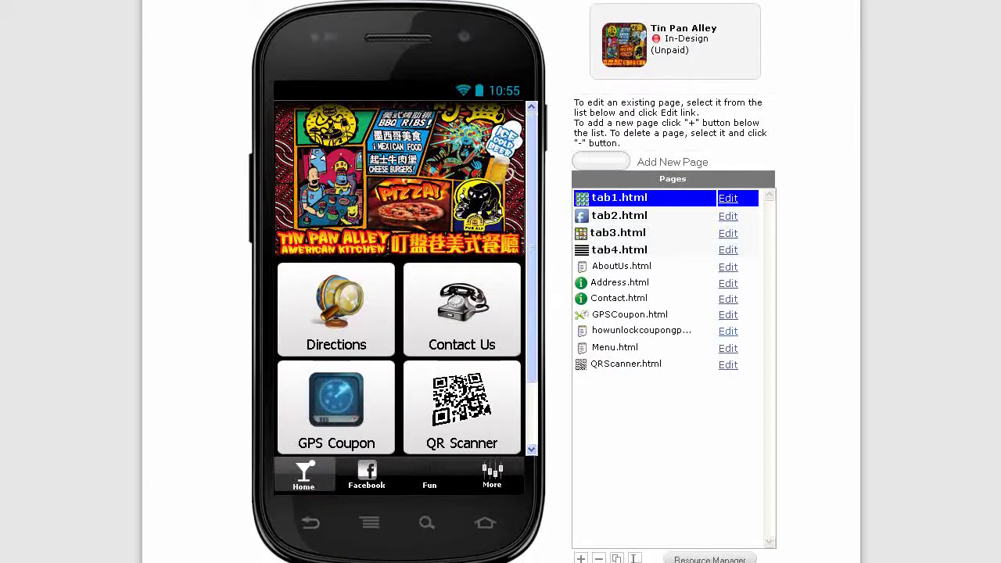
left_click(728, 252)
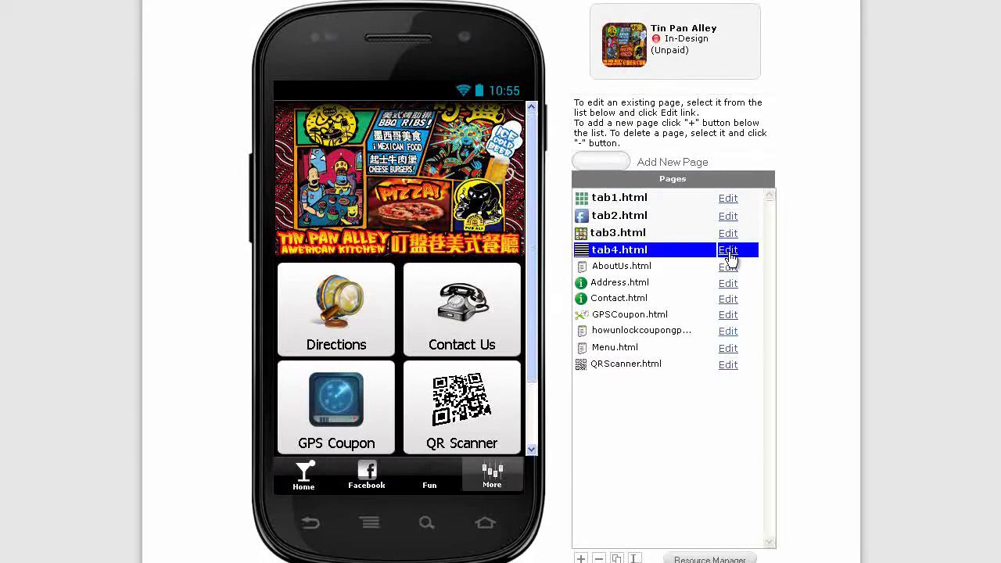
scroll(988, 385, "down", 2)
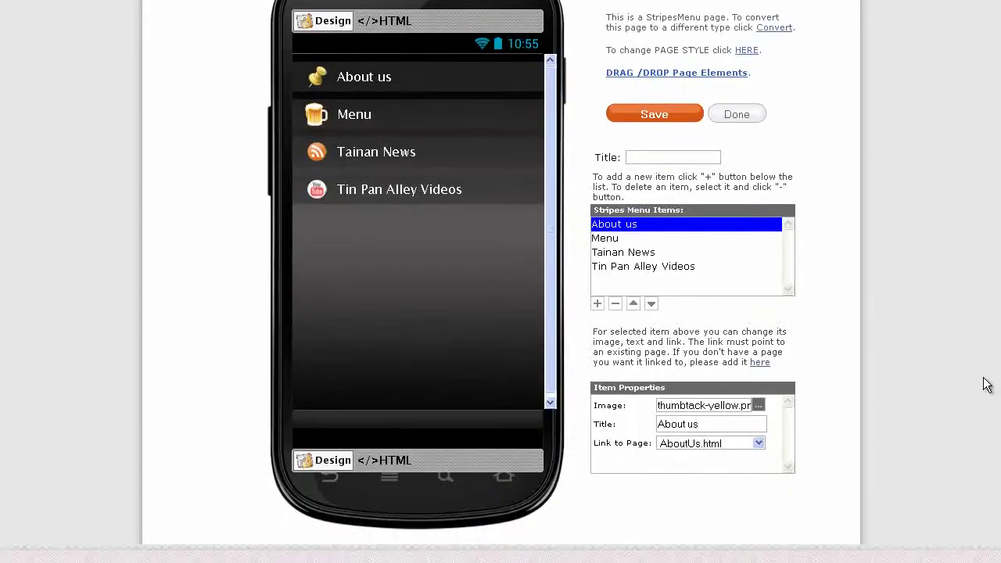
left_click(610, 239)
left_click(759, 444)
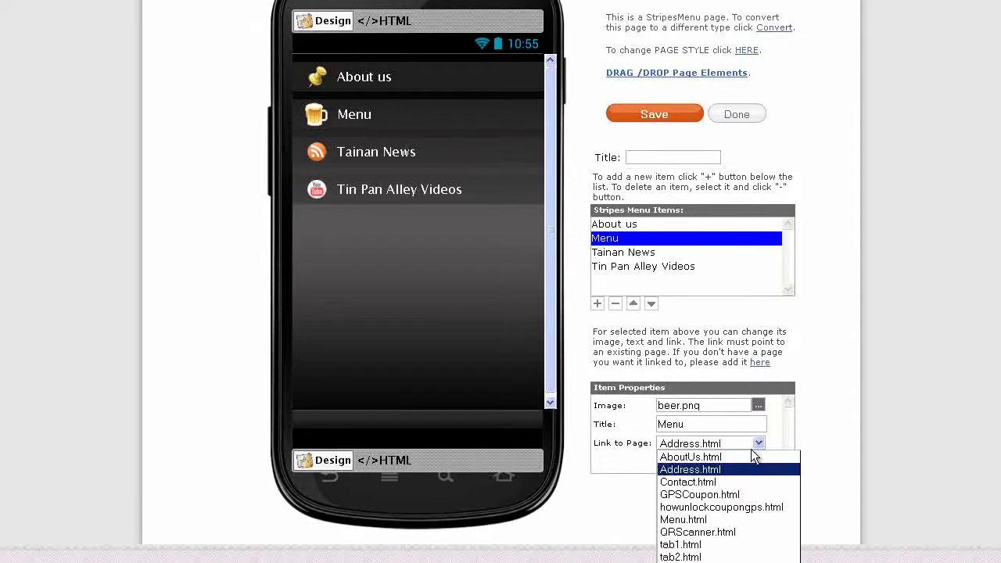
left_click(708, 518)
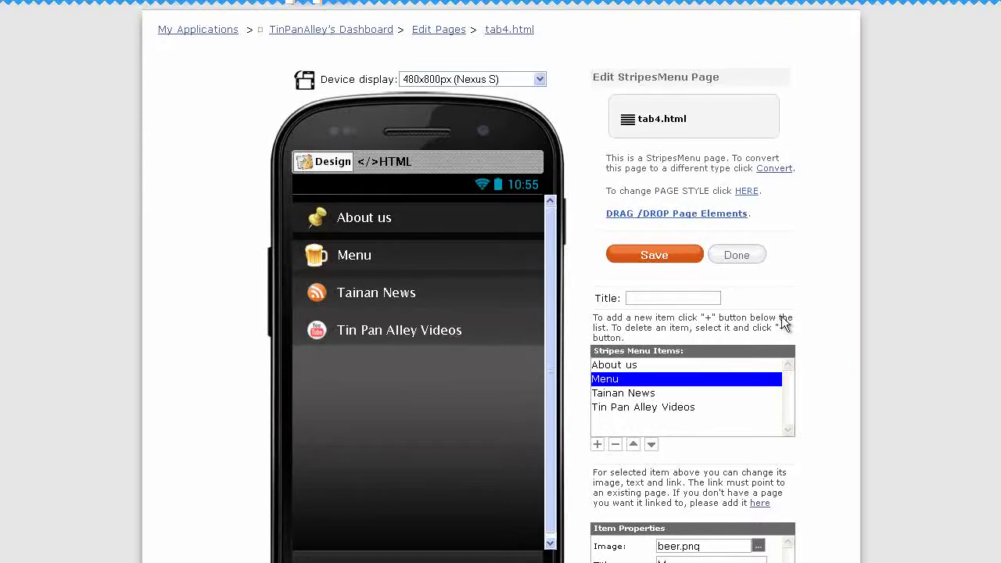
Create a new RSS Pro page named News
scroll(986, 264, "up", 1)
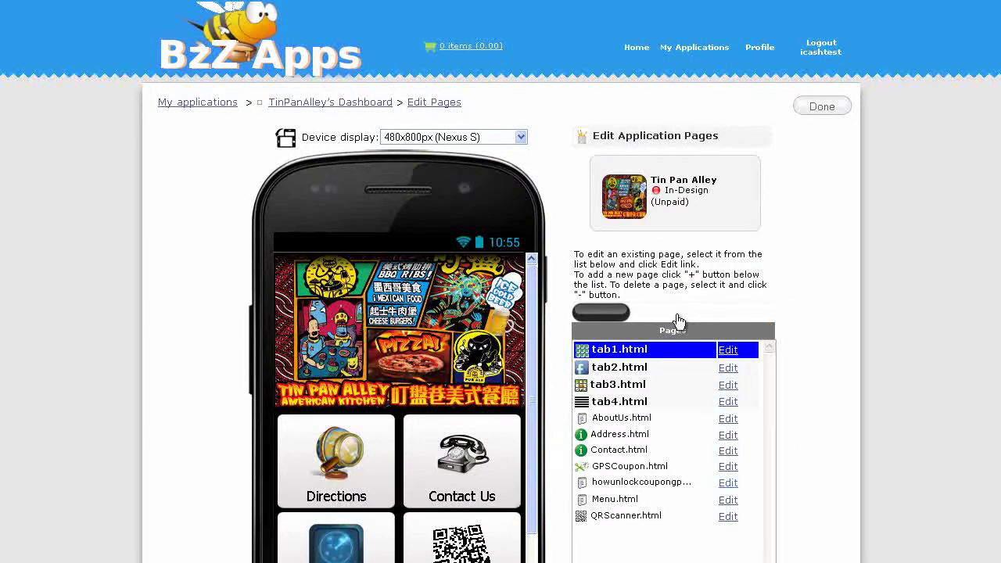
type("News")
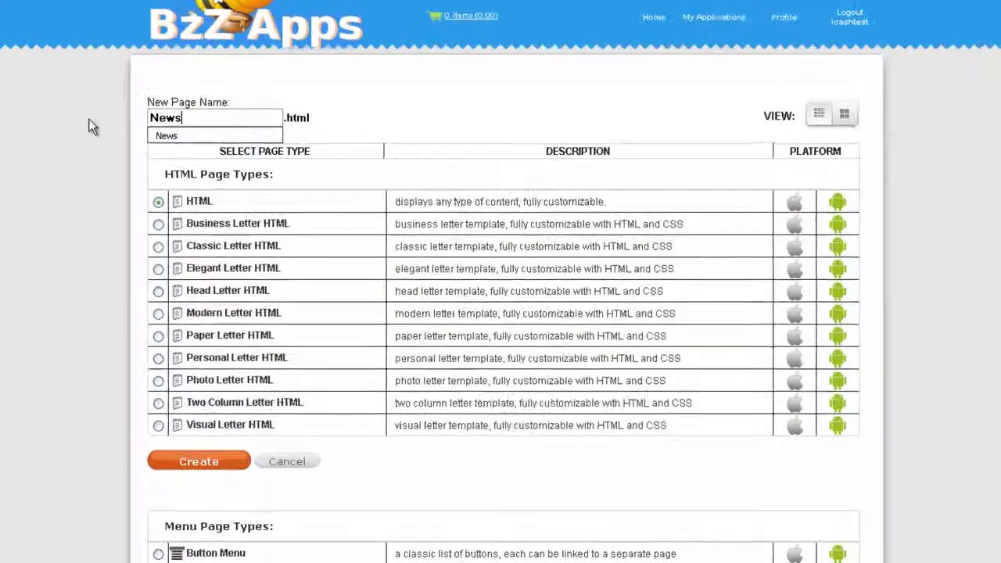
scroll(180, 416, "down", 10)
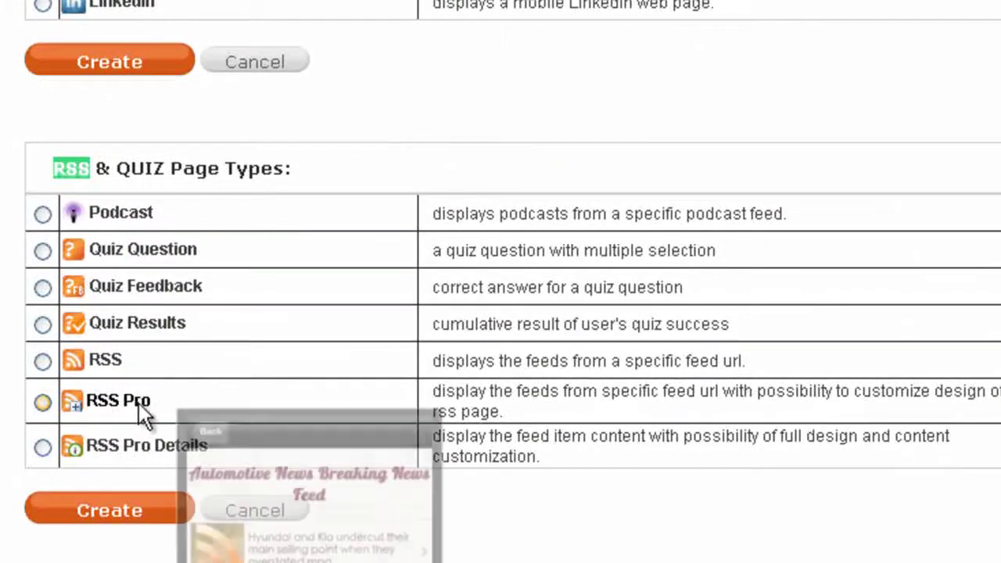
left_click(42, 403)
left_click(95, 510)
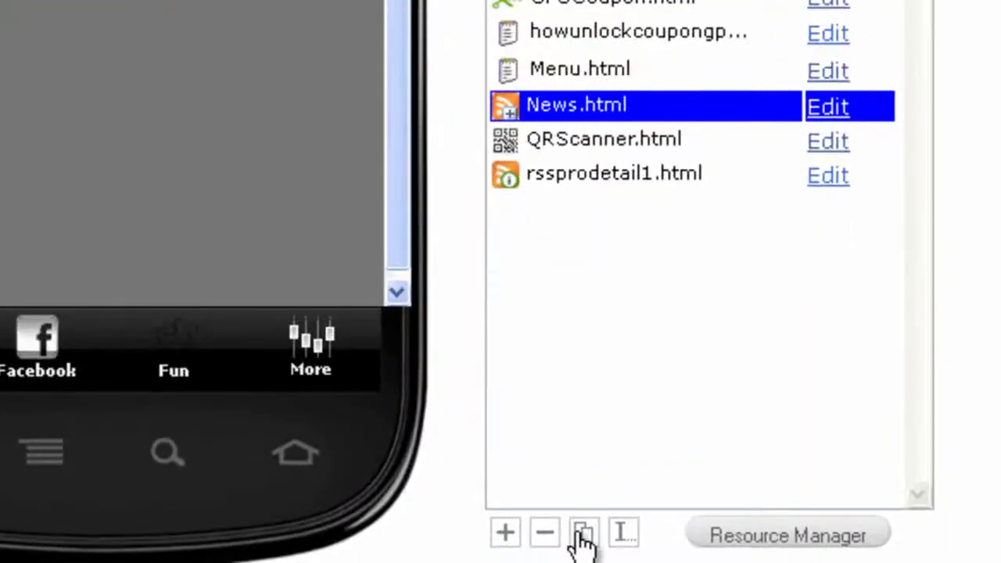
Duplicate News.html as a new page named Youtube
left_click(617, 550)
left_click_drag(252, 227, 78, 236)
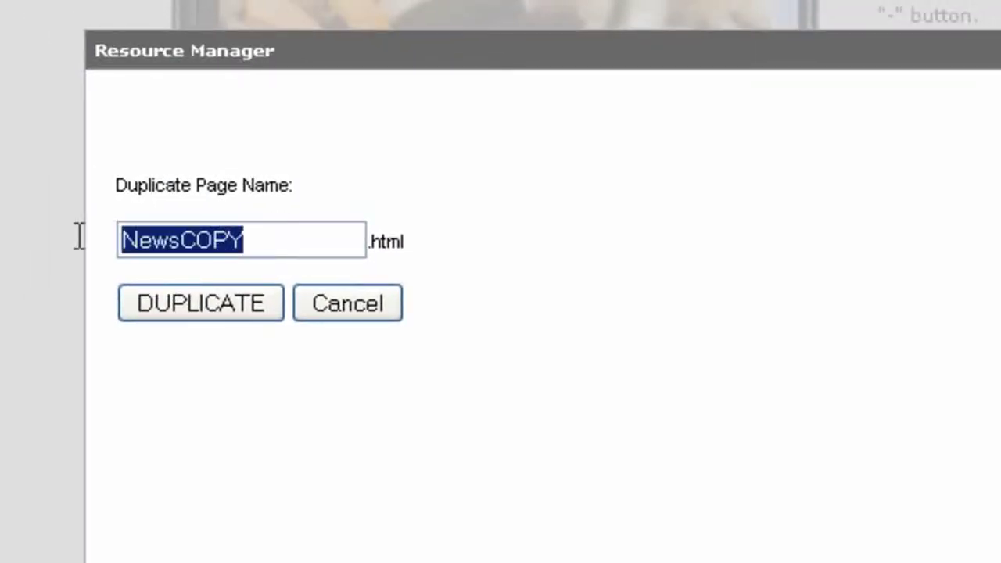
type("Youtube")
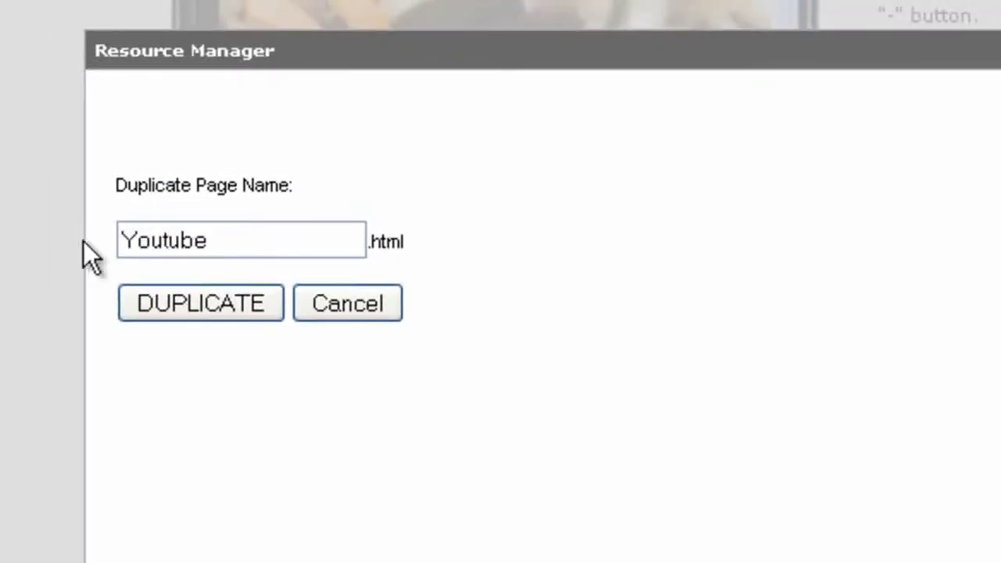
left_click(206, 305)
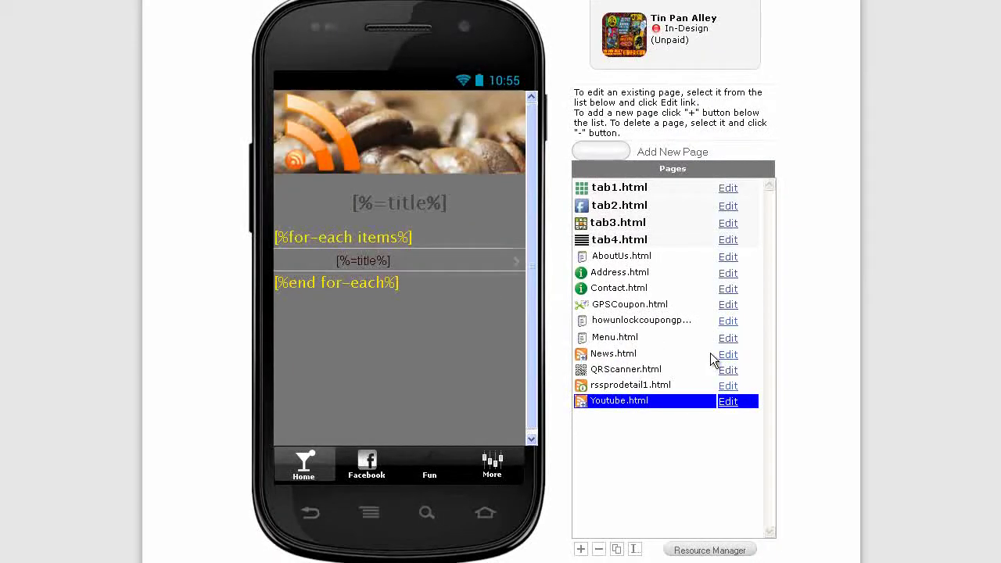
left_click(728, 355)
scroll(735, 360, "down", 1)
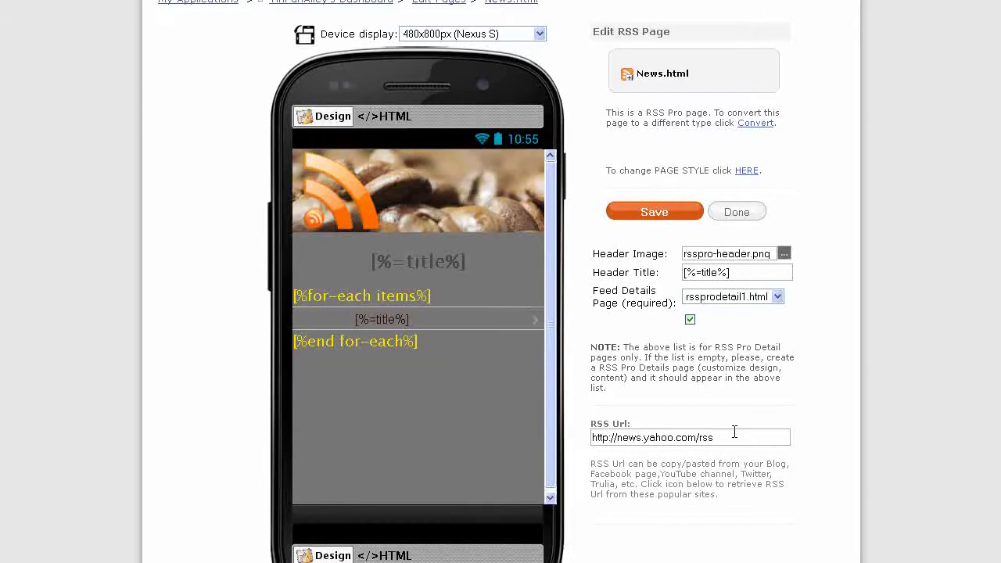
key("alt+Tab")
left_click_drag(47, 139, 611, 157)
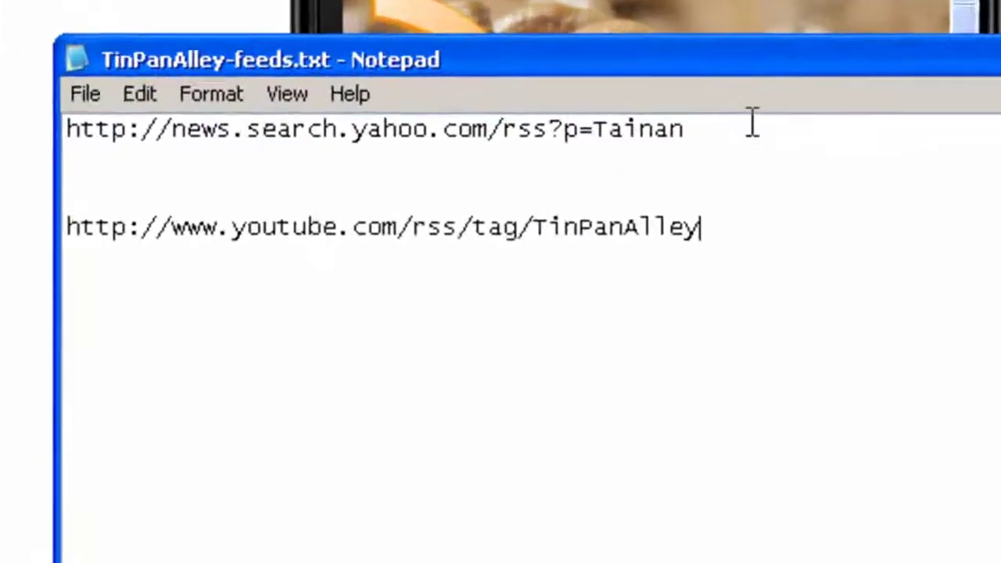
left_click_drag(432, 196, 402, 201)
left_click_drag(649, 129, 36, 128)
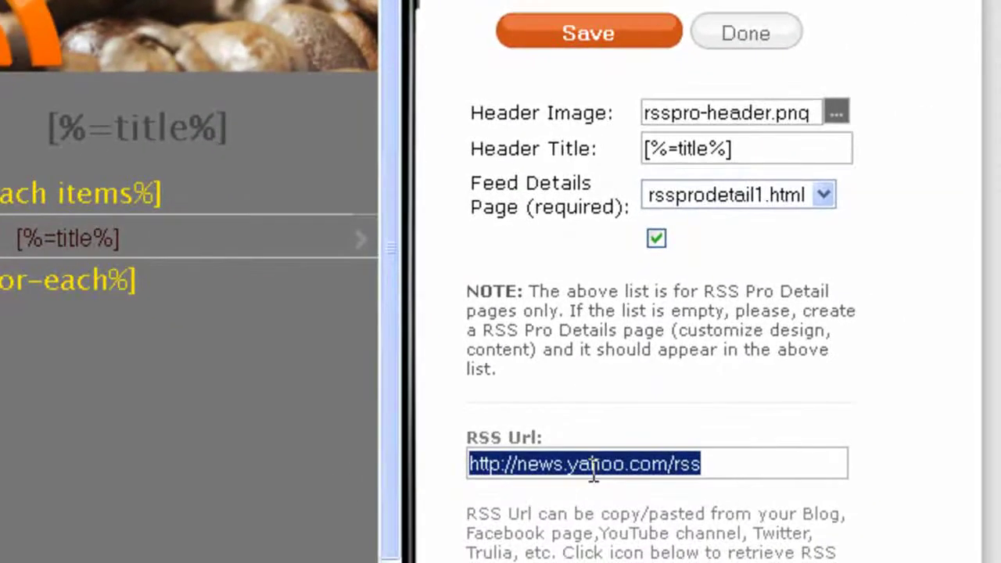
key("ctrl+v")
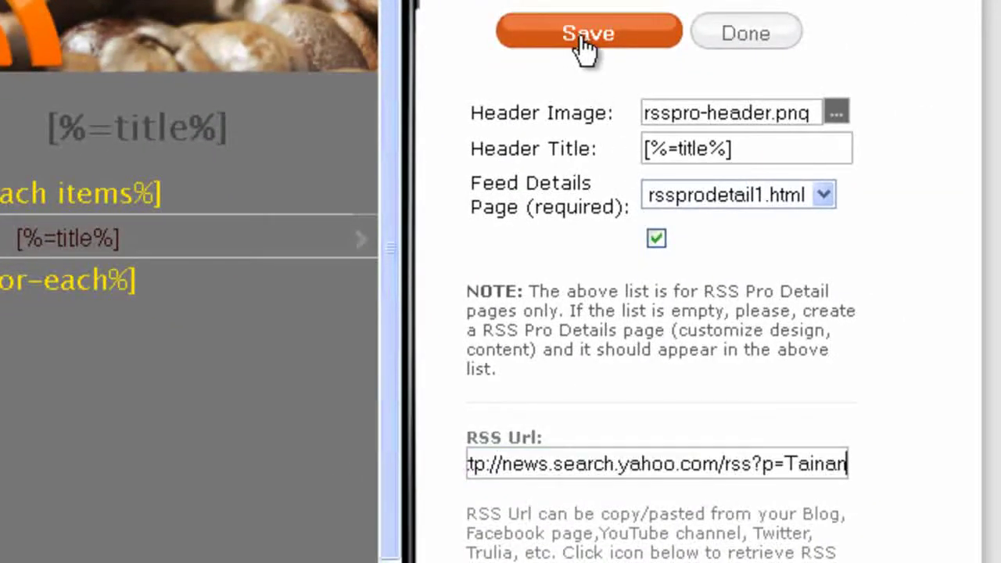
left_click(583, 33)
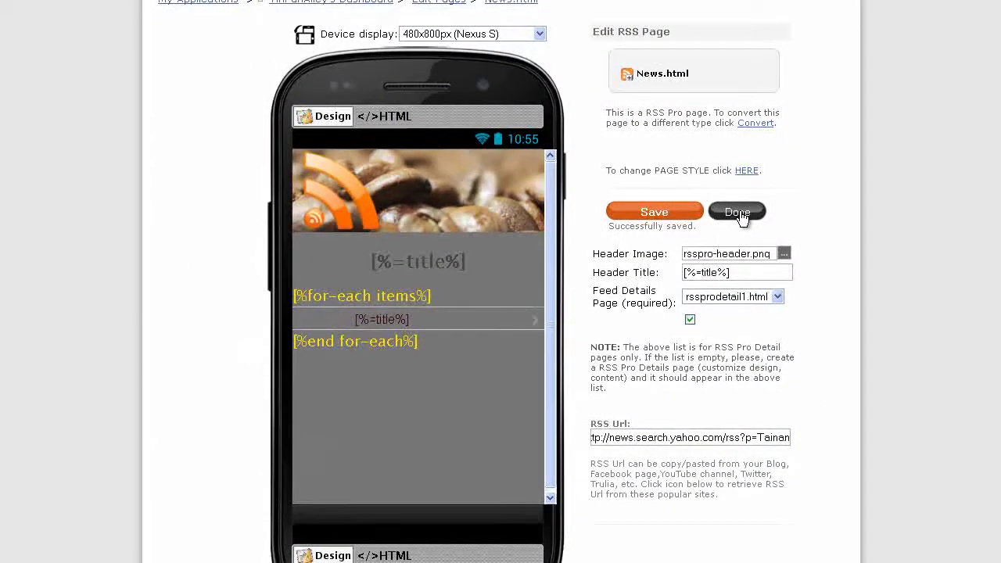
left_click(740, 212)
scroll(851, 386, "down", 5)
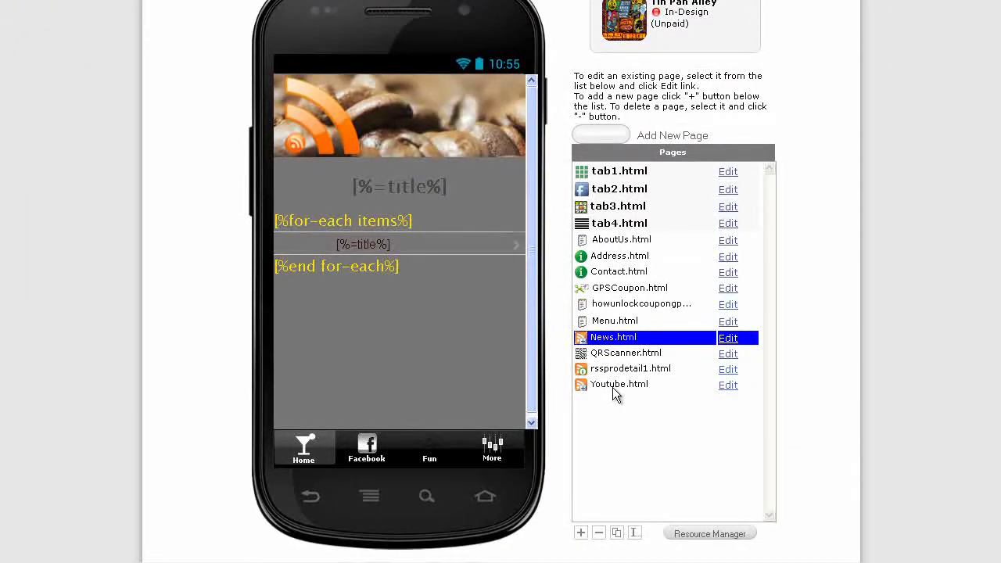
left_click(730, 388)
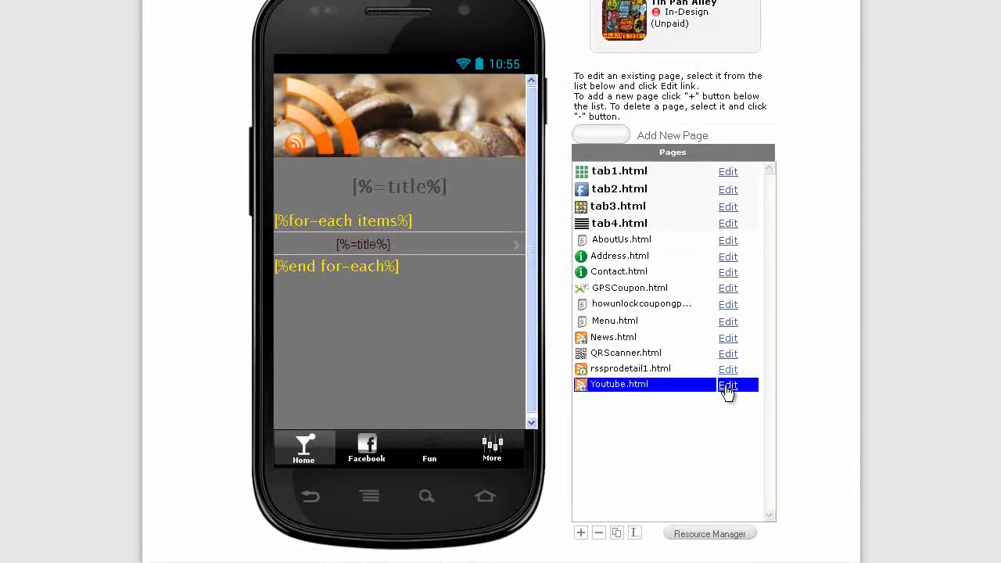
left_click(728, 386)
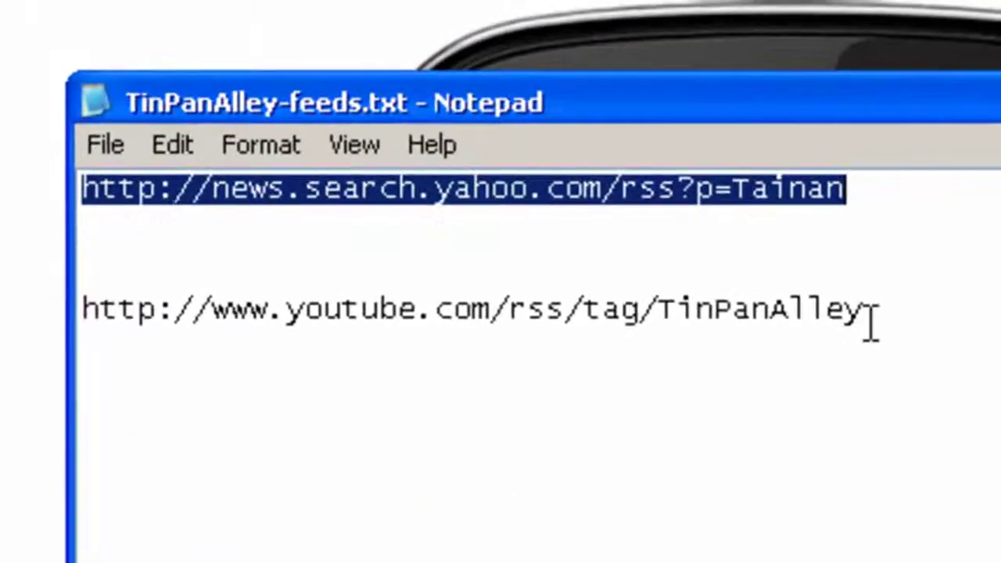
left_click_drag(870, 317, 72, 322)
key("ctrl+c")
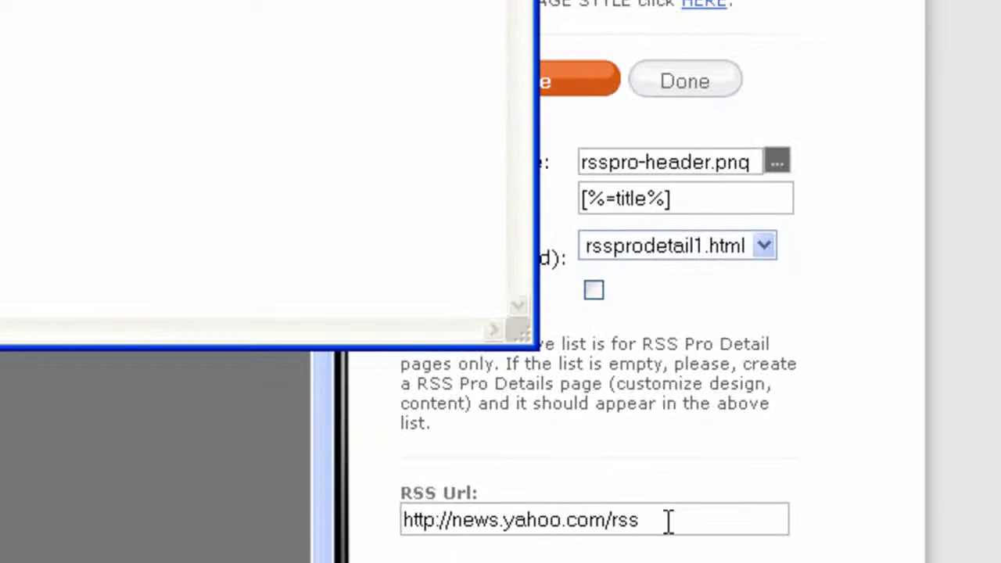
left_click_drag(665, 521, 373, 522)
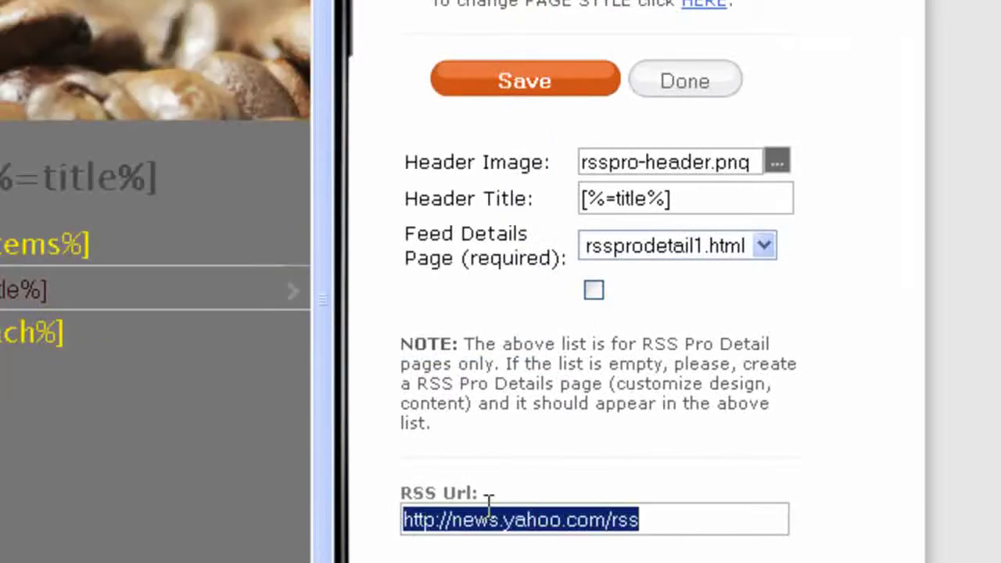
key("ctrl+v")
left_click(556, 83)
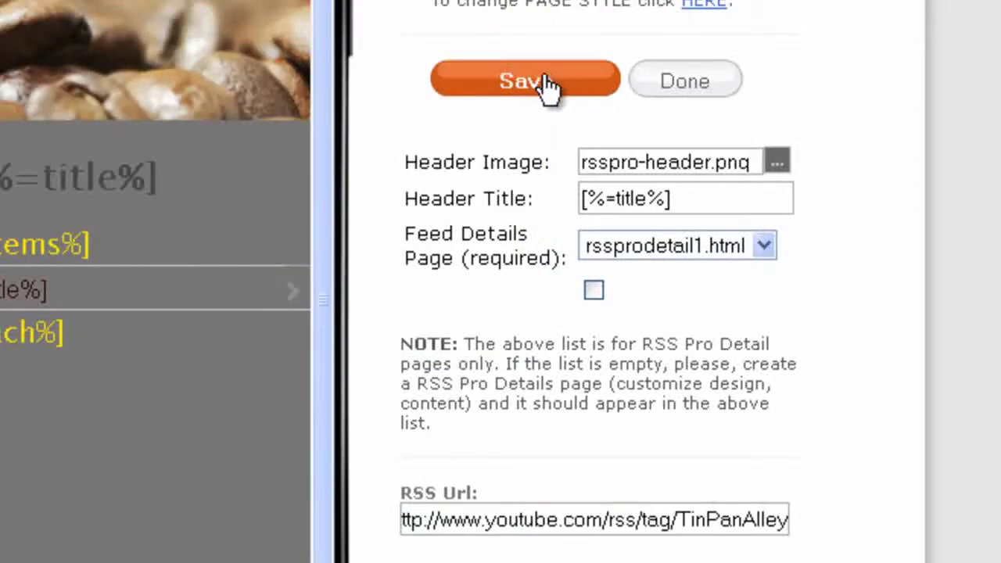
left_click(695, 82)
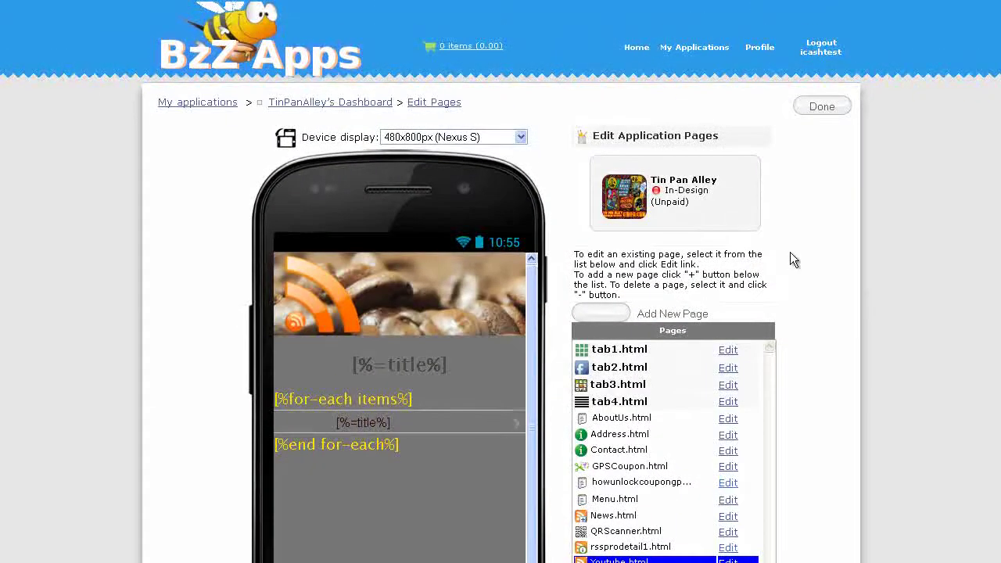
In tab4.html, link Tainan News to News.html and Tin Pan Alley Videos to Youtube.html, then save
left_click(728, 404)
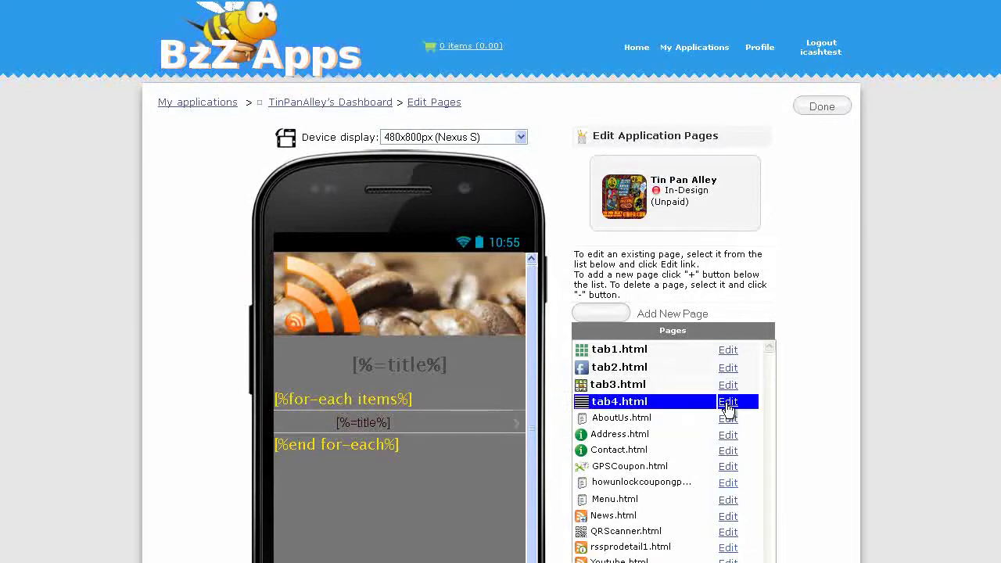
scroll(853, 302, "down", 3)
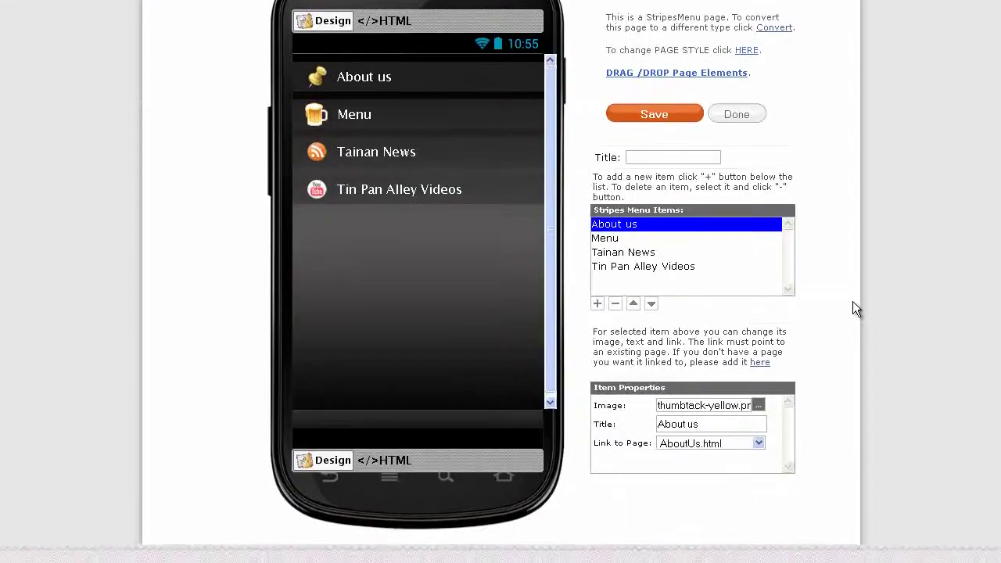
left_click(625, 255)
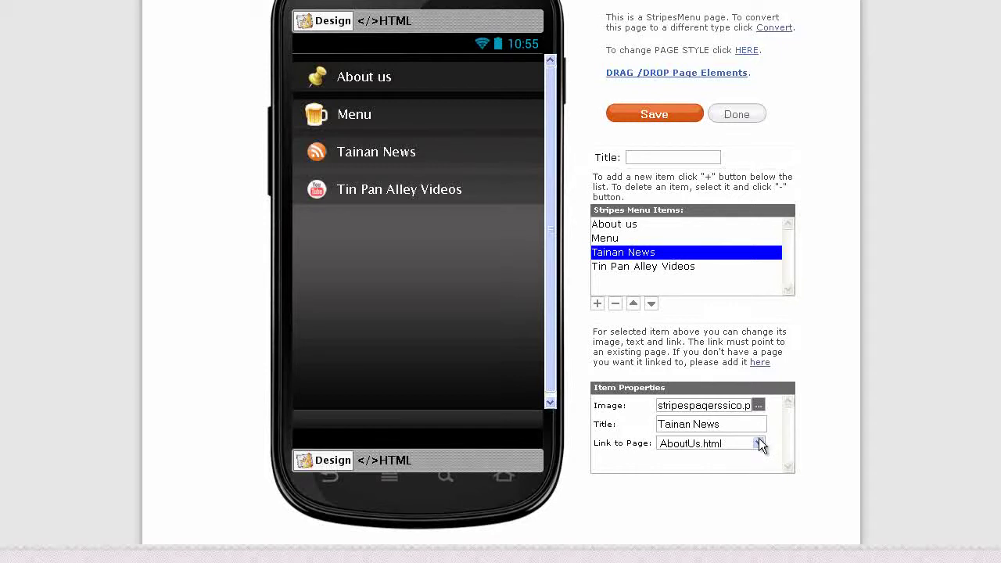
left_click(758, 443)
left_click(748, 534)
left_click(653, 268)
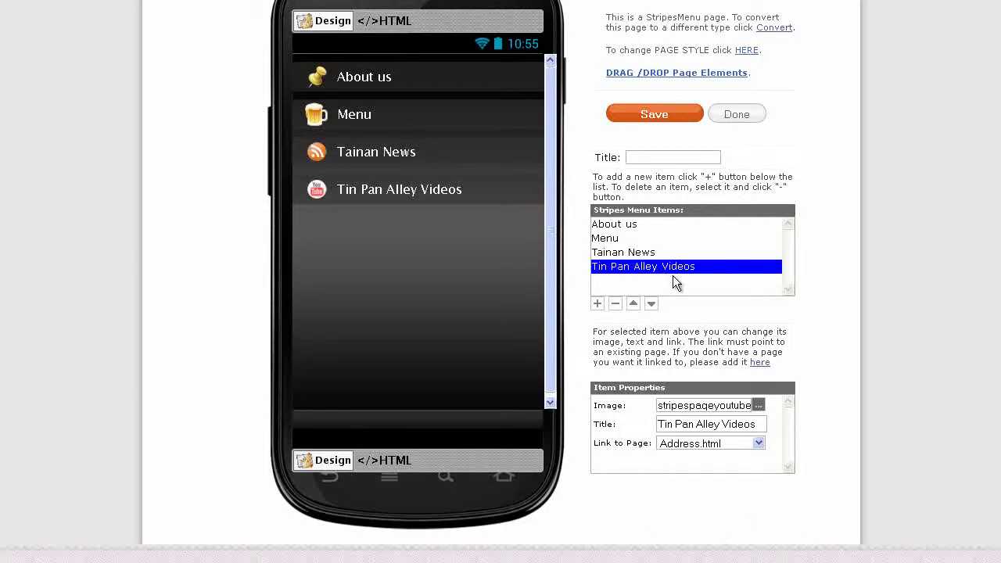
left_click(760, 444)
left_click(751, 467)
left_click(661, 116)
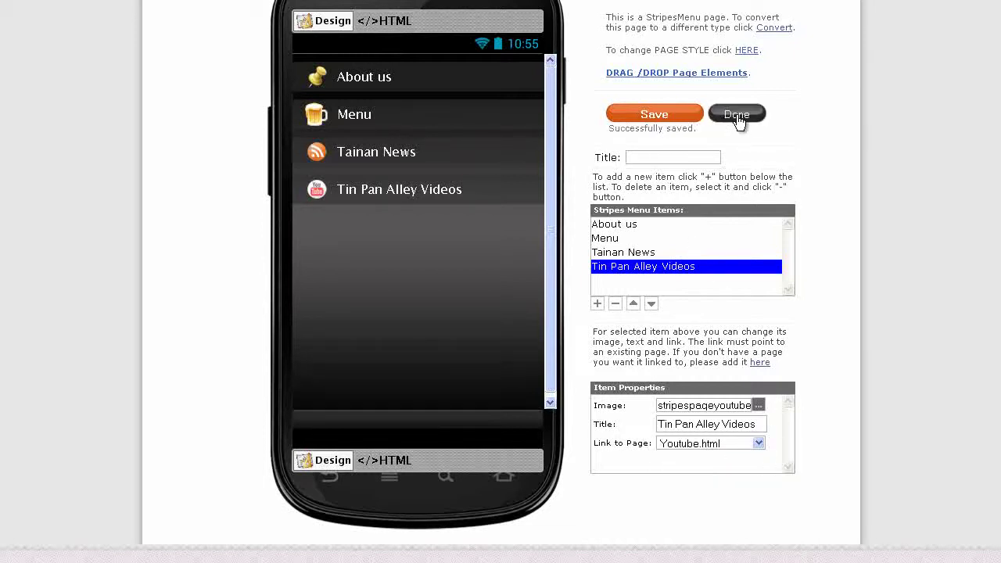
left_click(737, 114)
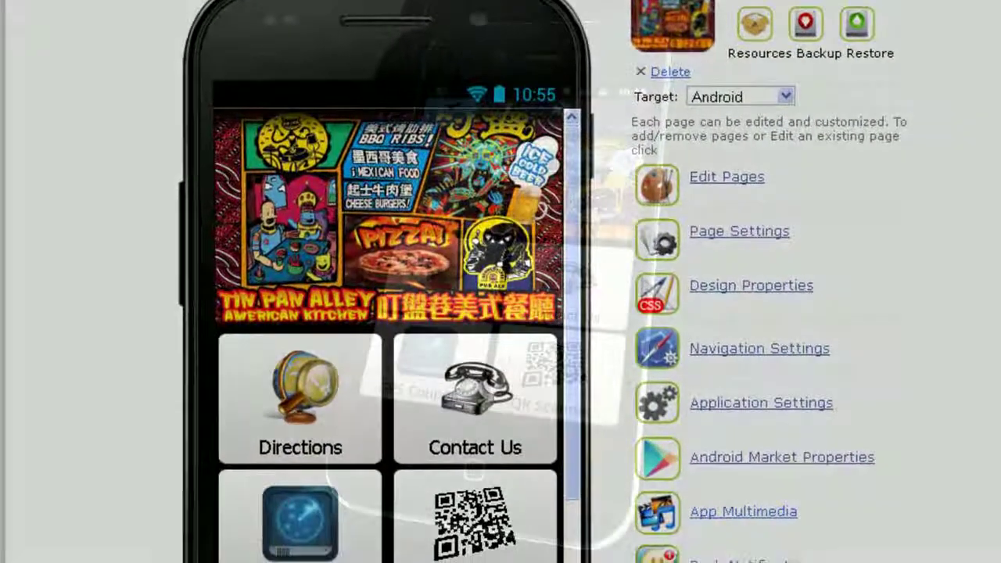